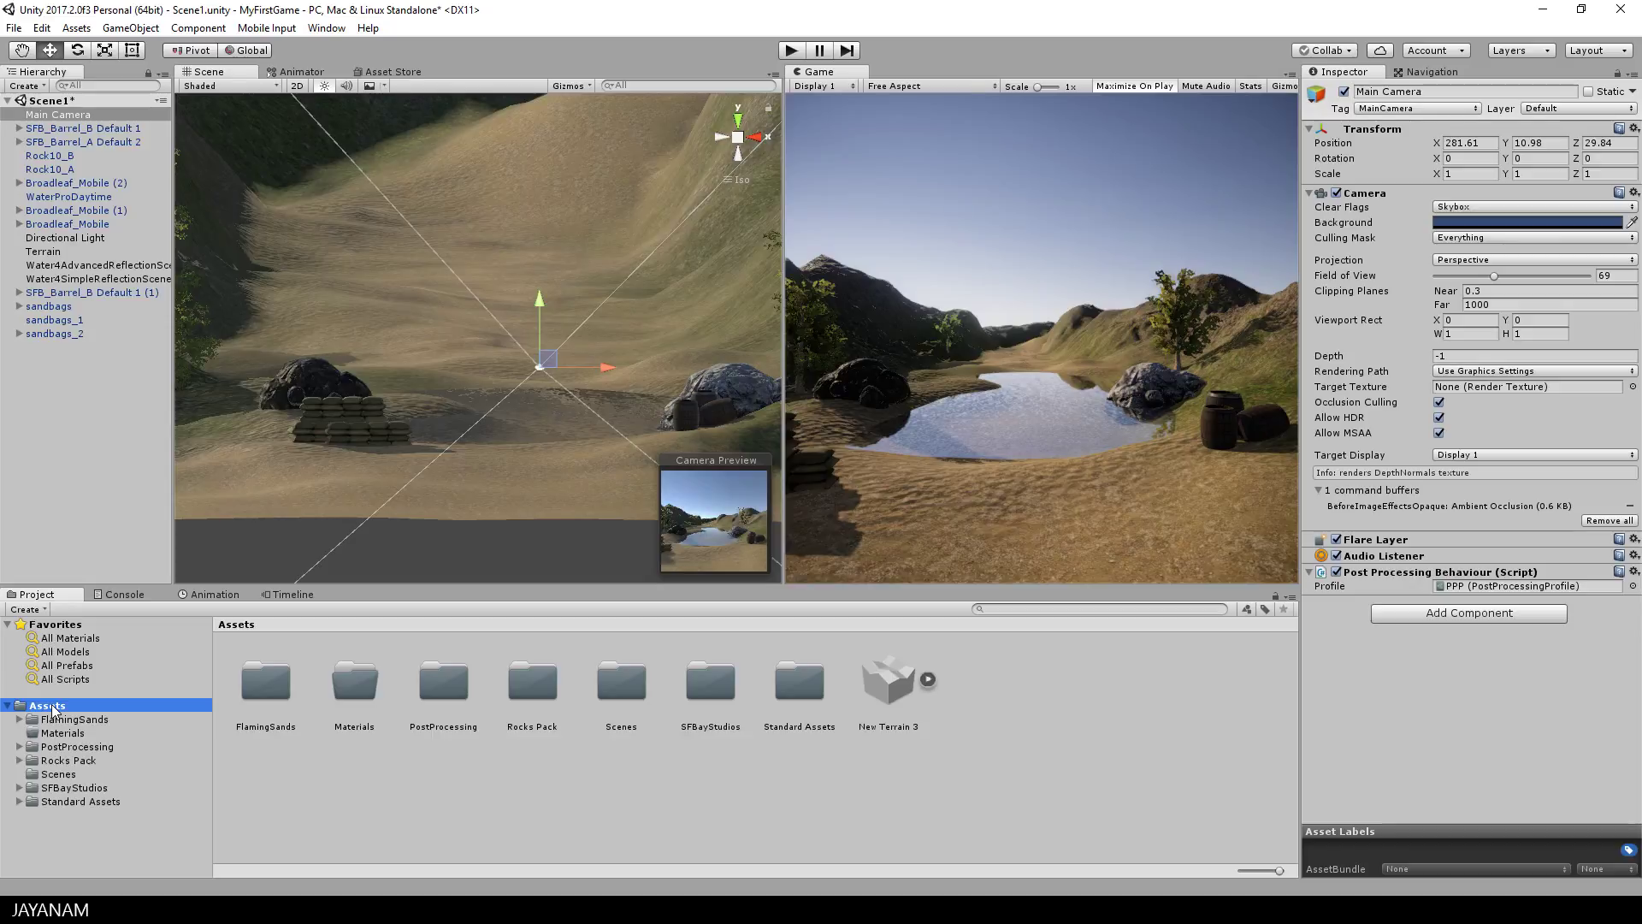
Step: Create an Images folder in Assets and import Crosshair.psd into it
right_click(268, 796)
mouse_move(340, 463)
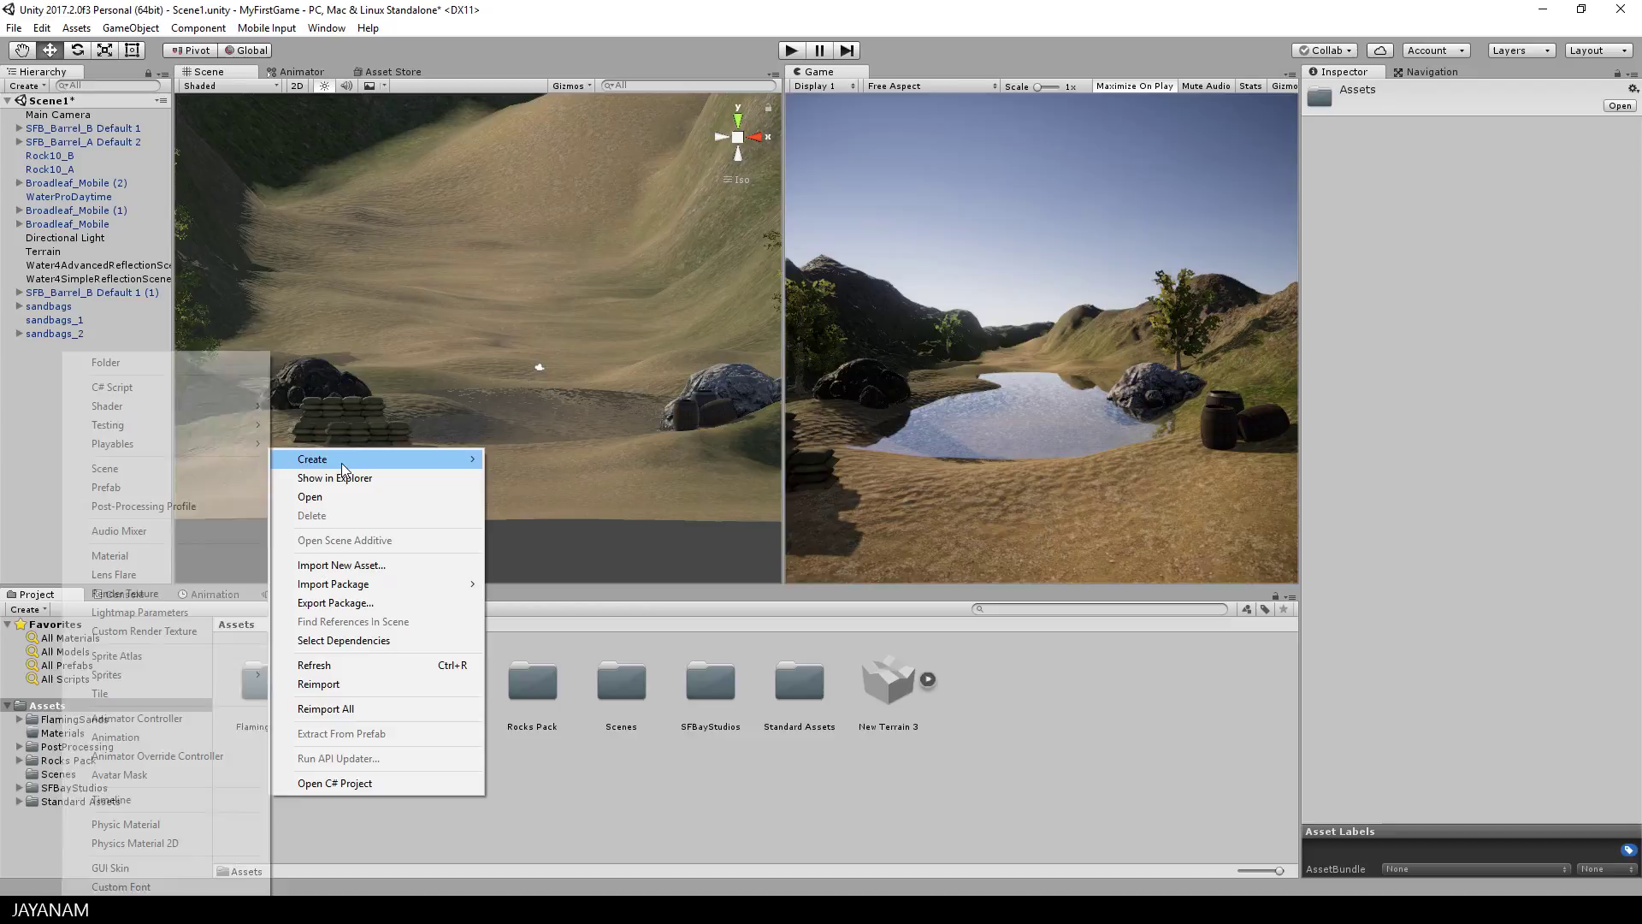
left_click(137, 361)
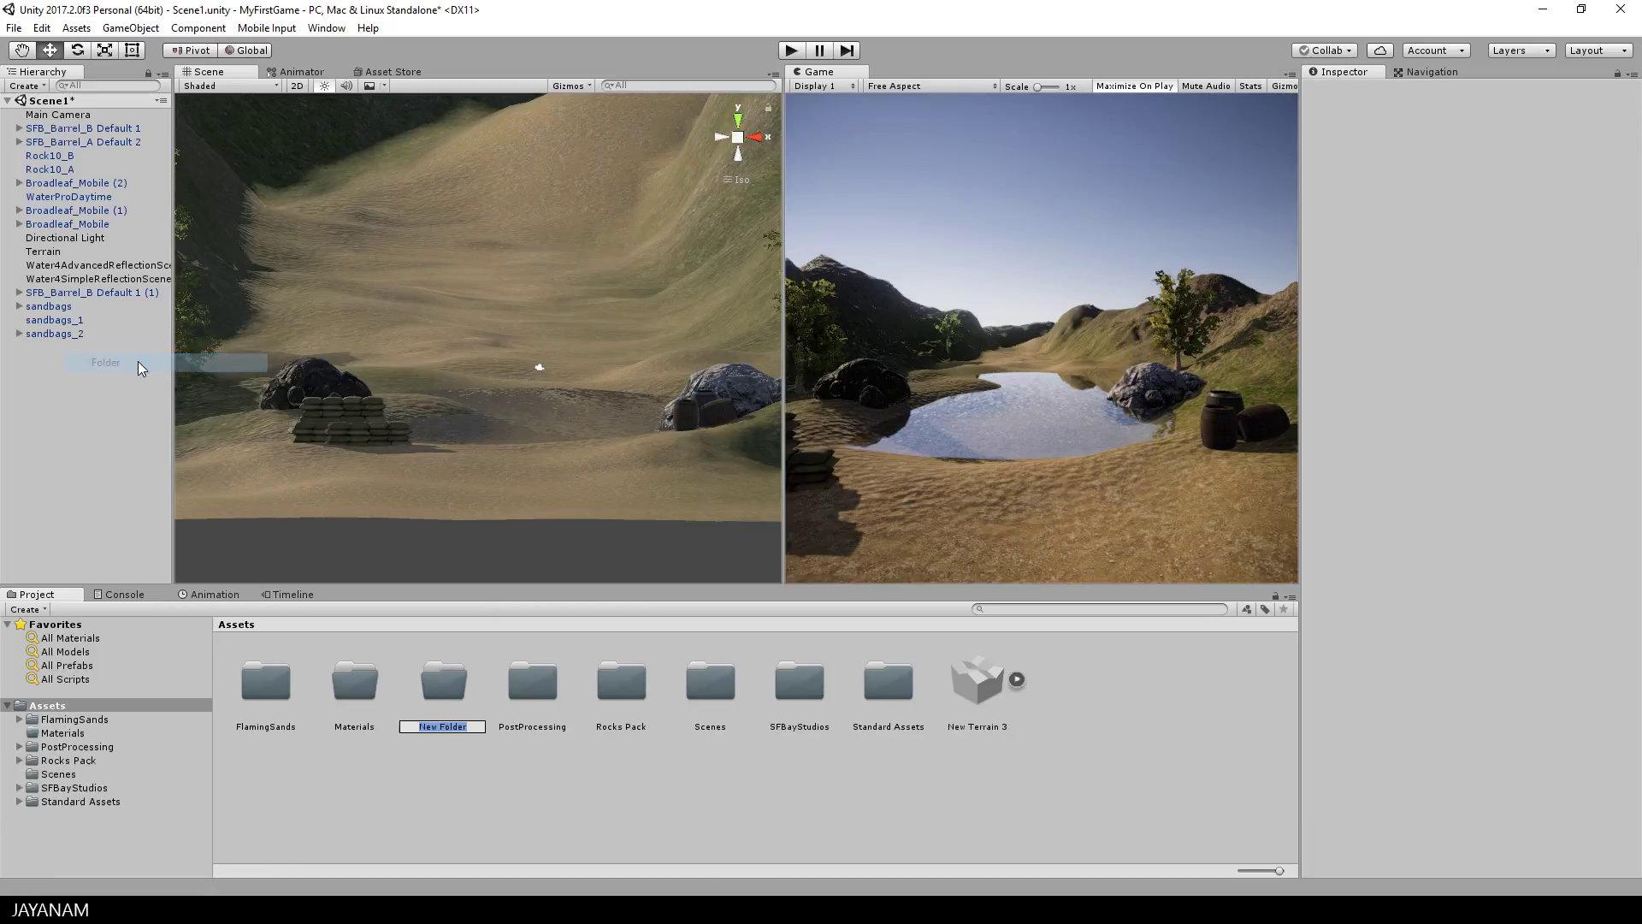
key("BackSpace")
type("Images")
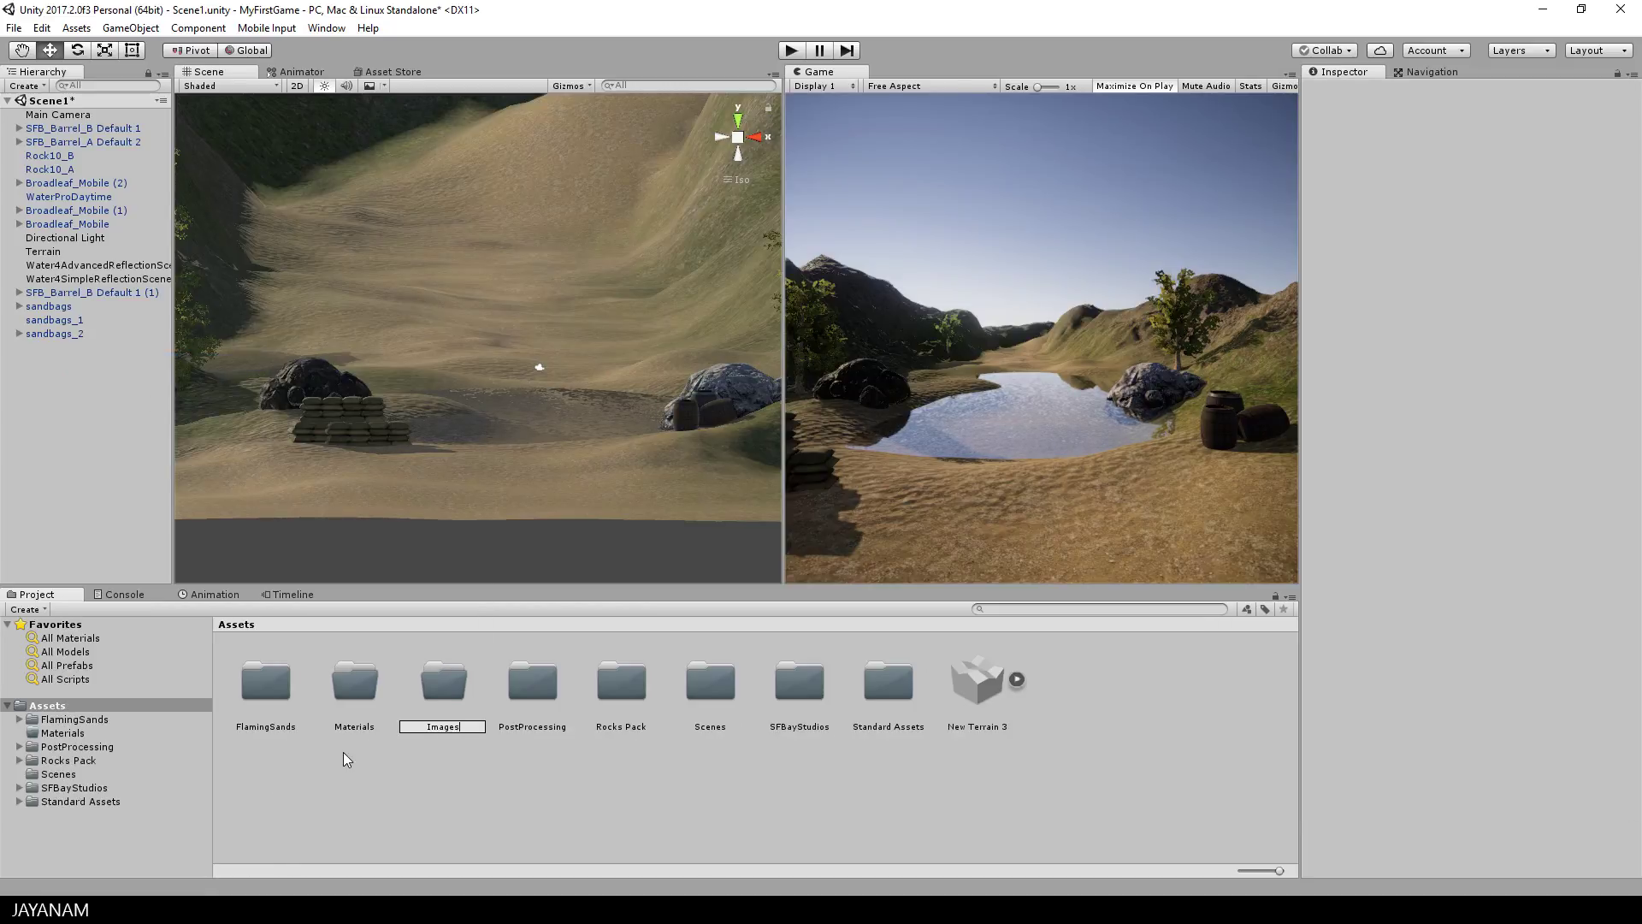
key("Return")
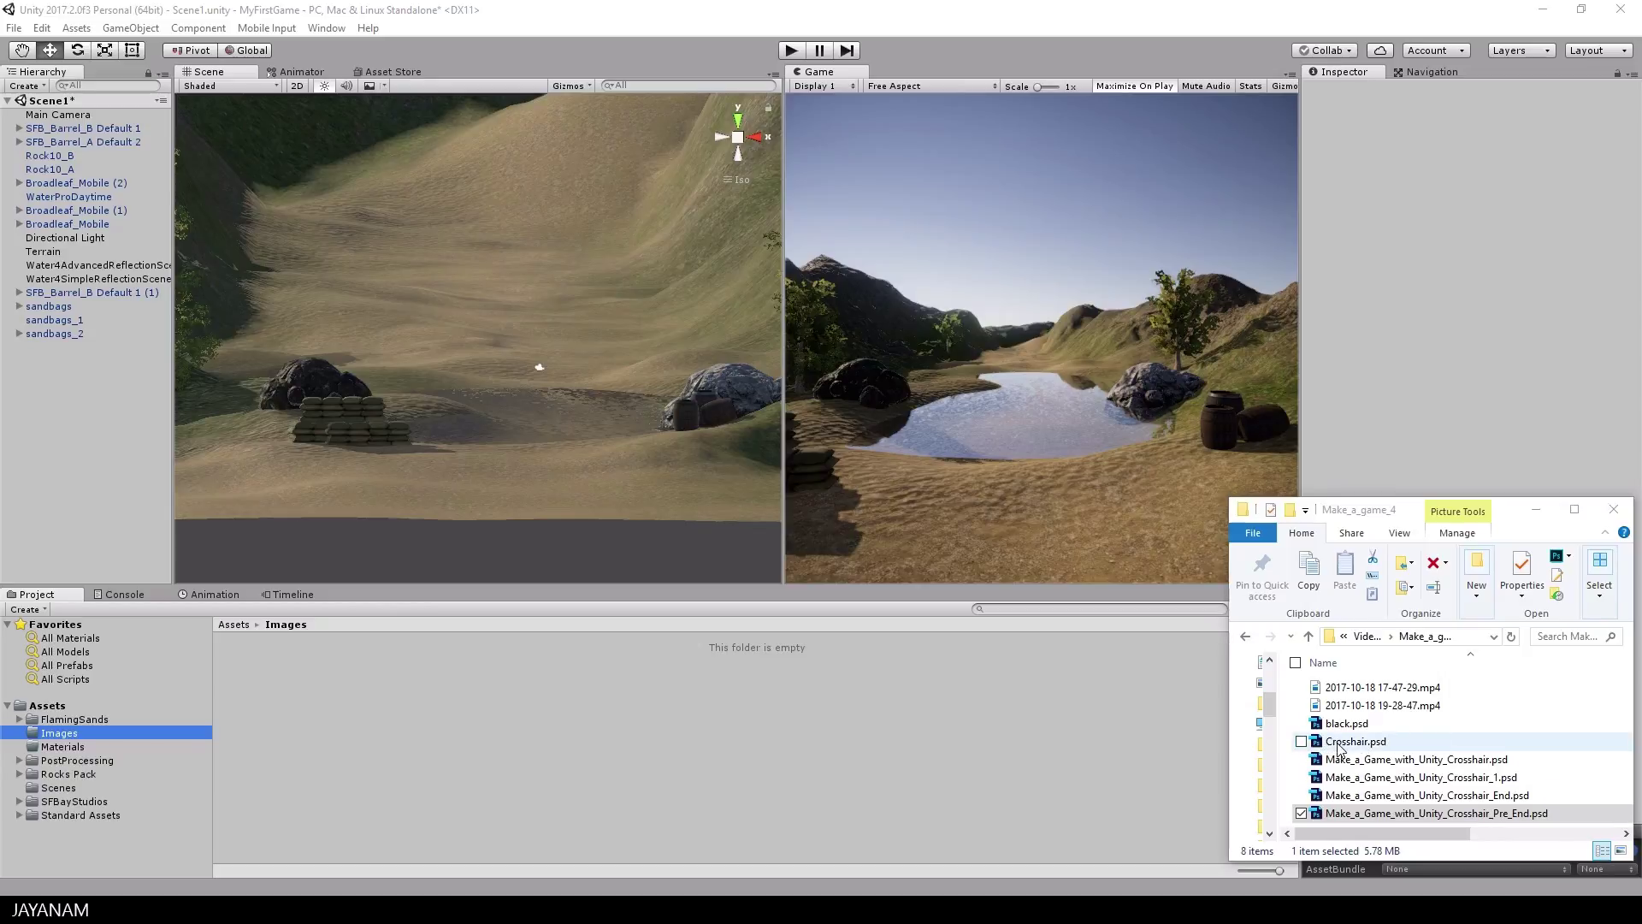
left_click_drag(1338, 744, 389, 689)
Step: Set the Crosshair asset's Texture Type to Sprite (2D and UI) and apply it
left_click(376, 748)
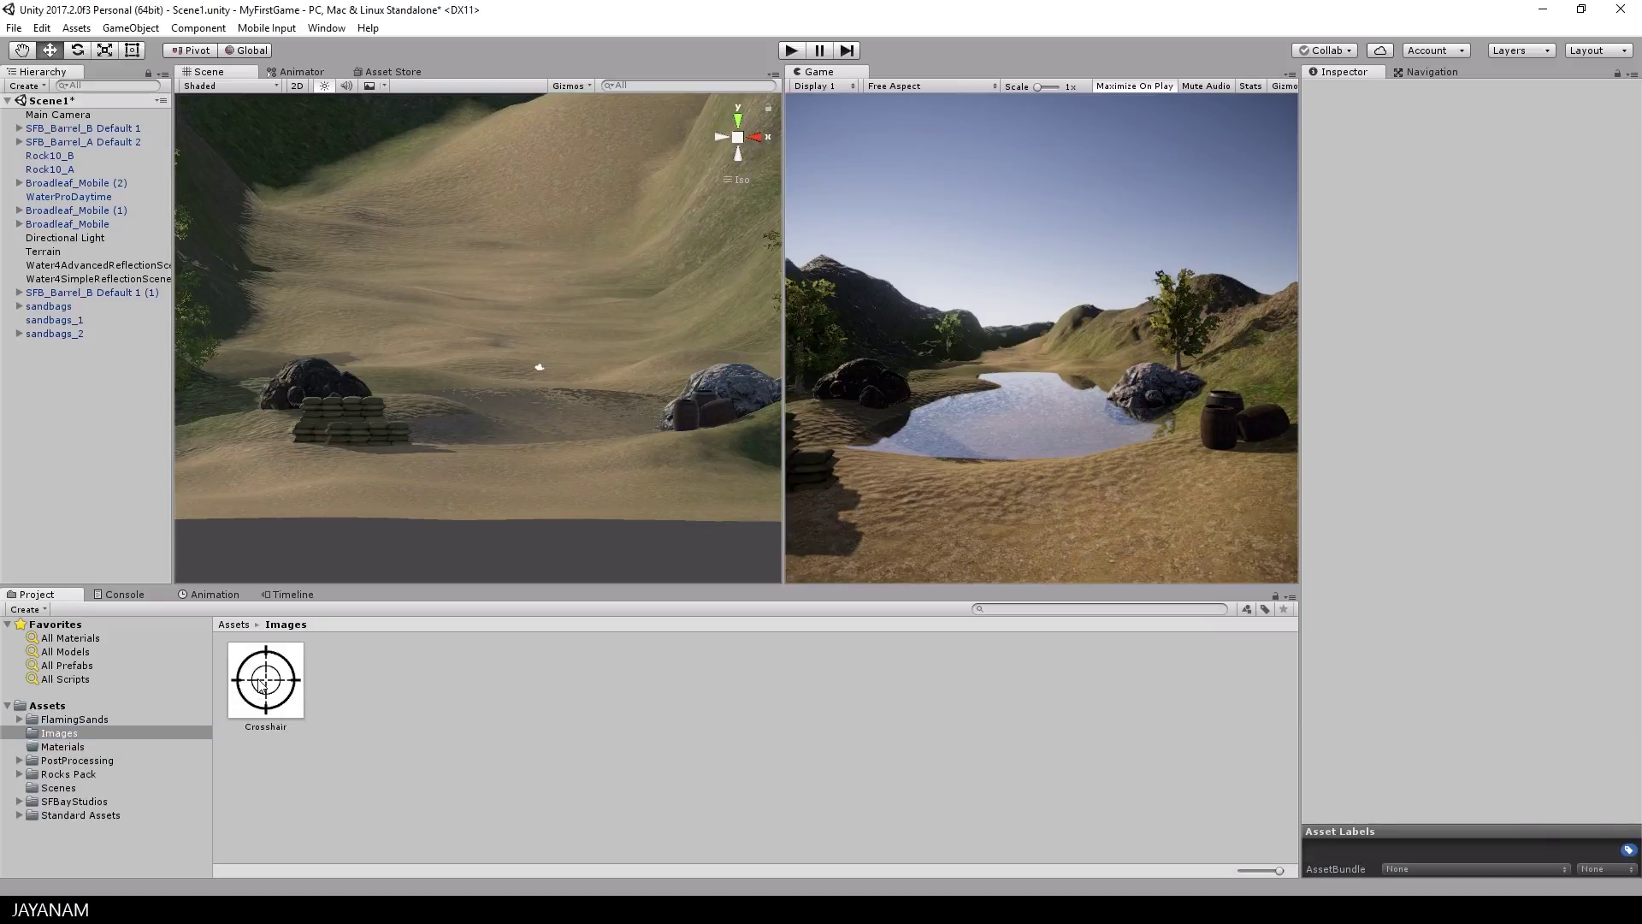
left_click(263, 683)
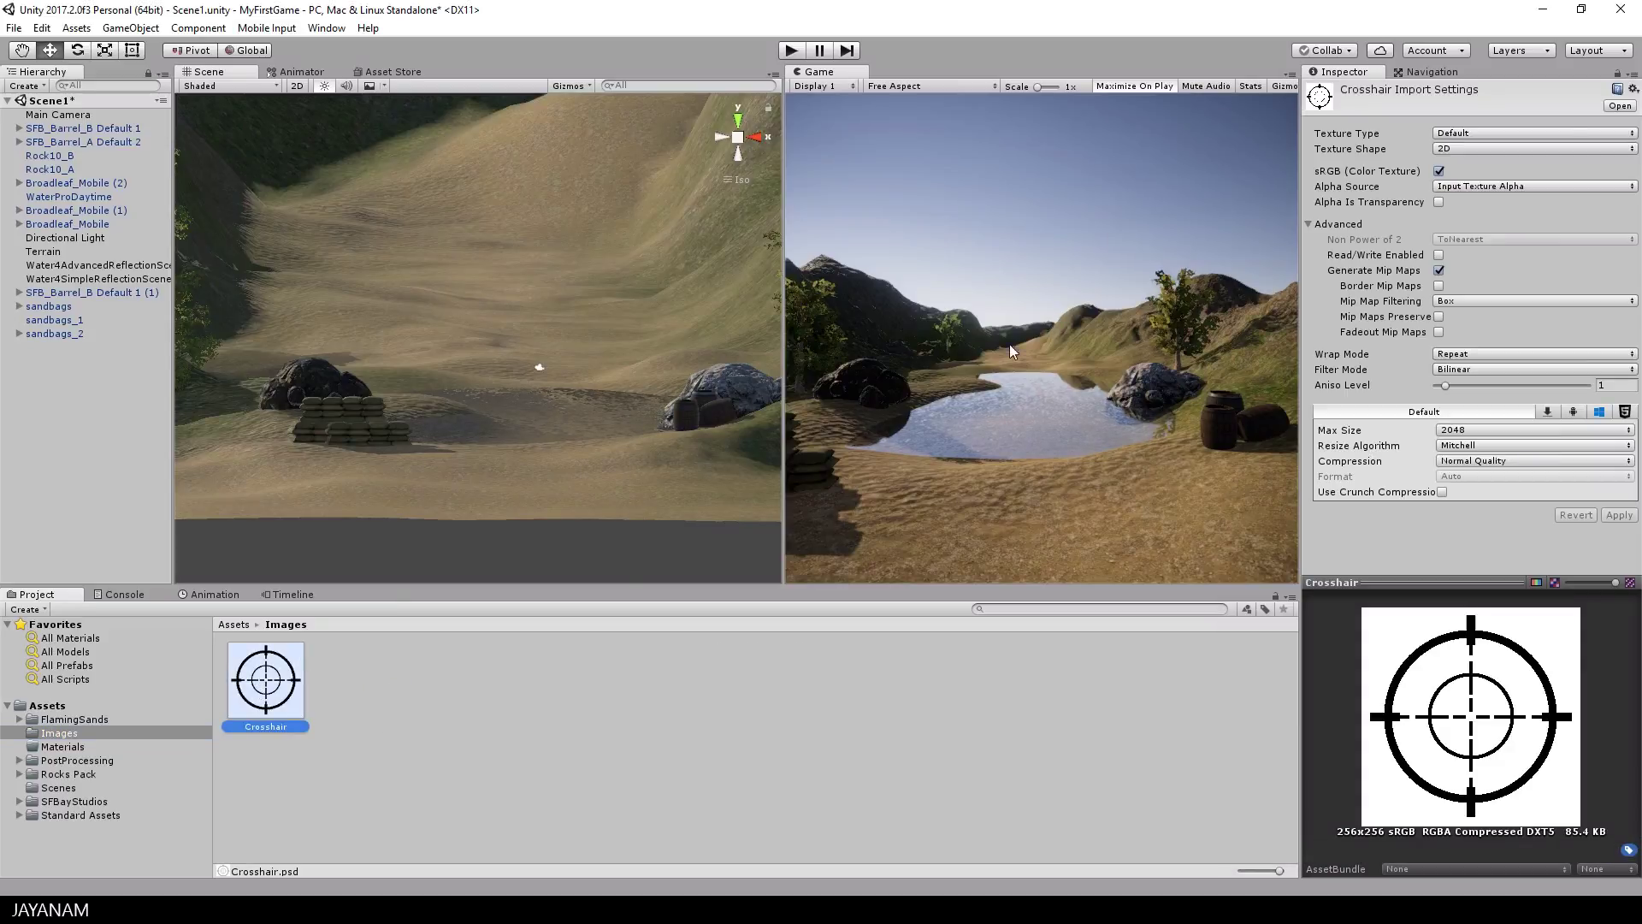
left_click(1516, 134)
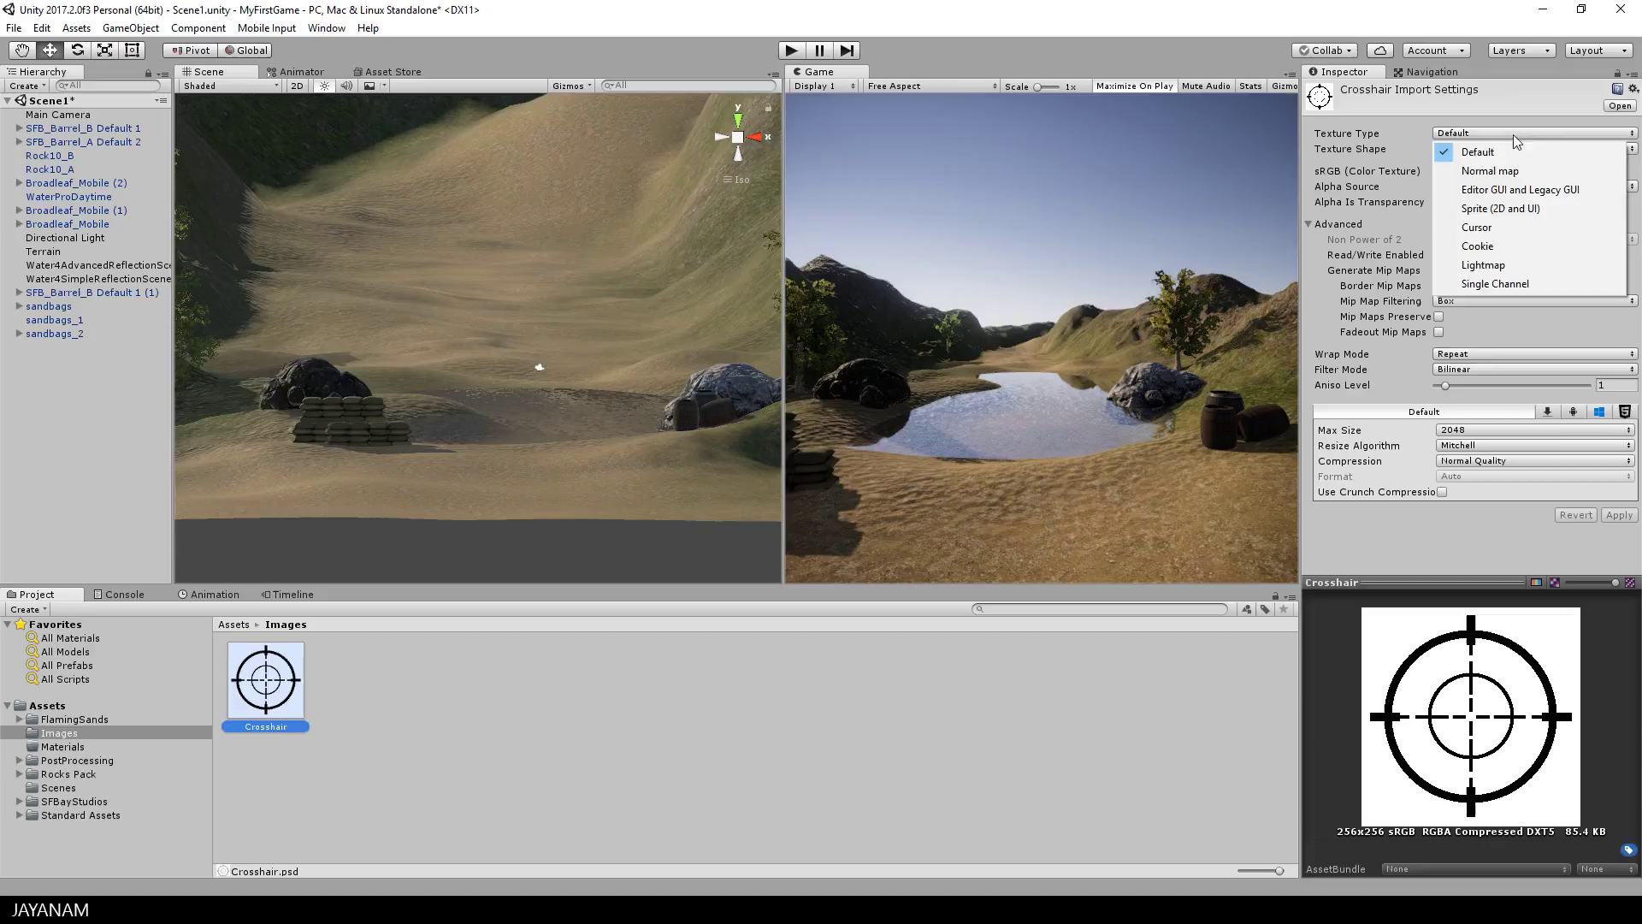
left_click(1497, 208)
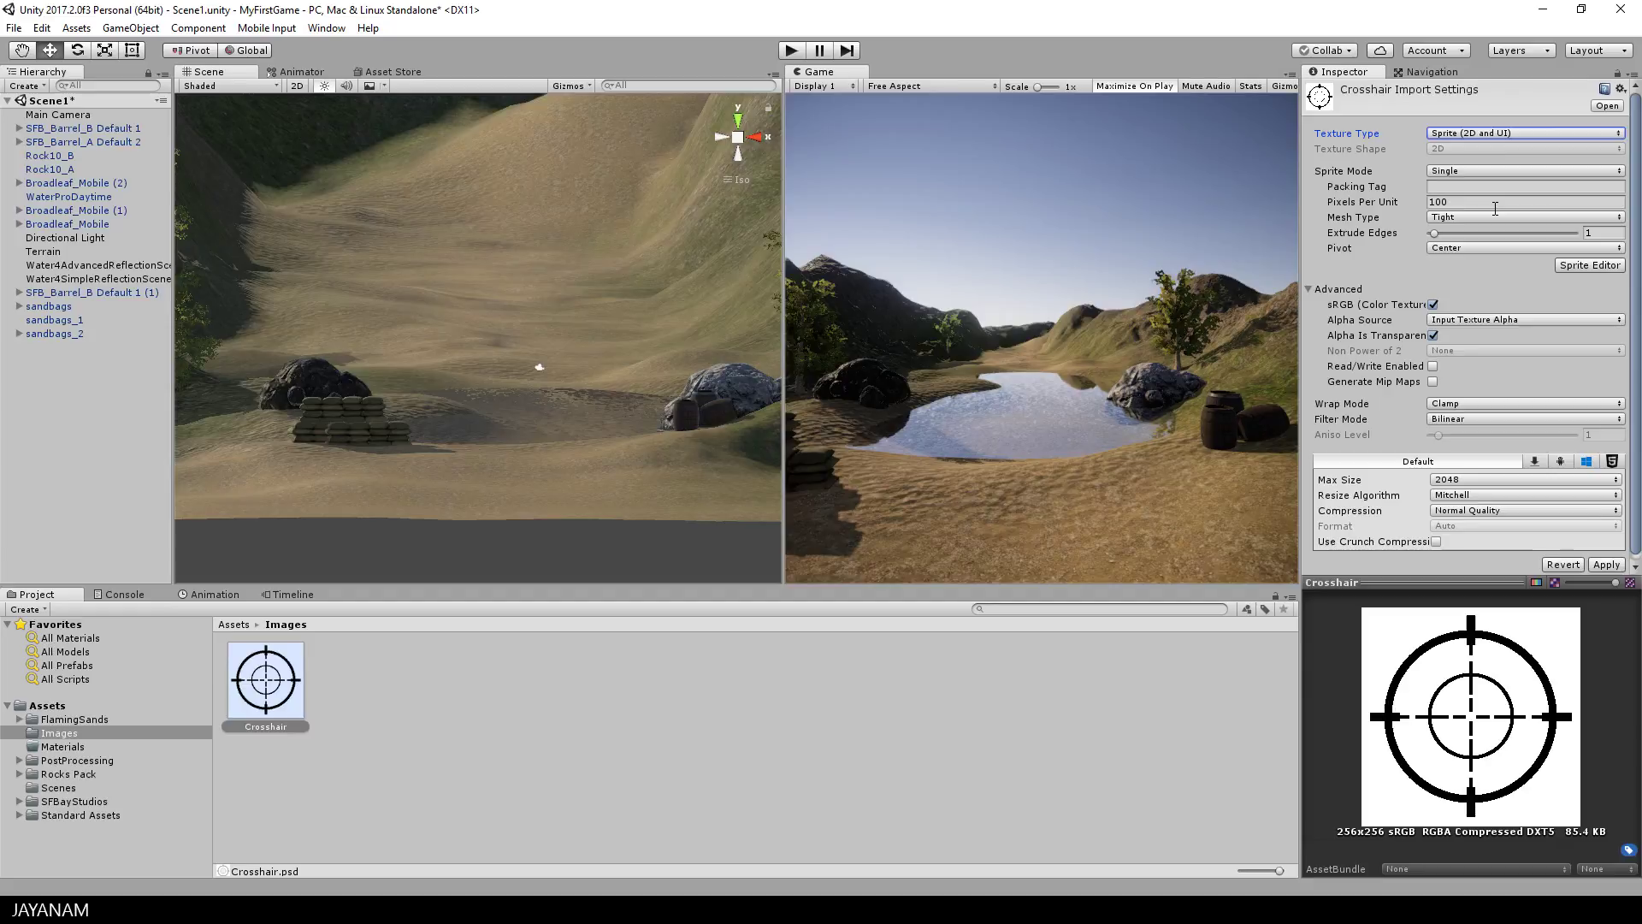
left_click(1604, 565)
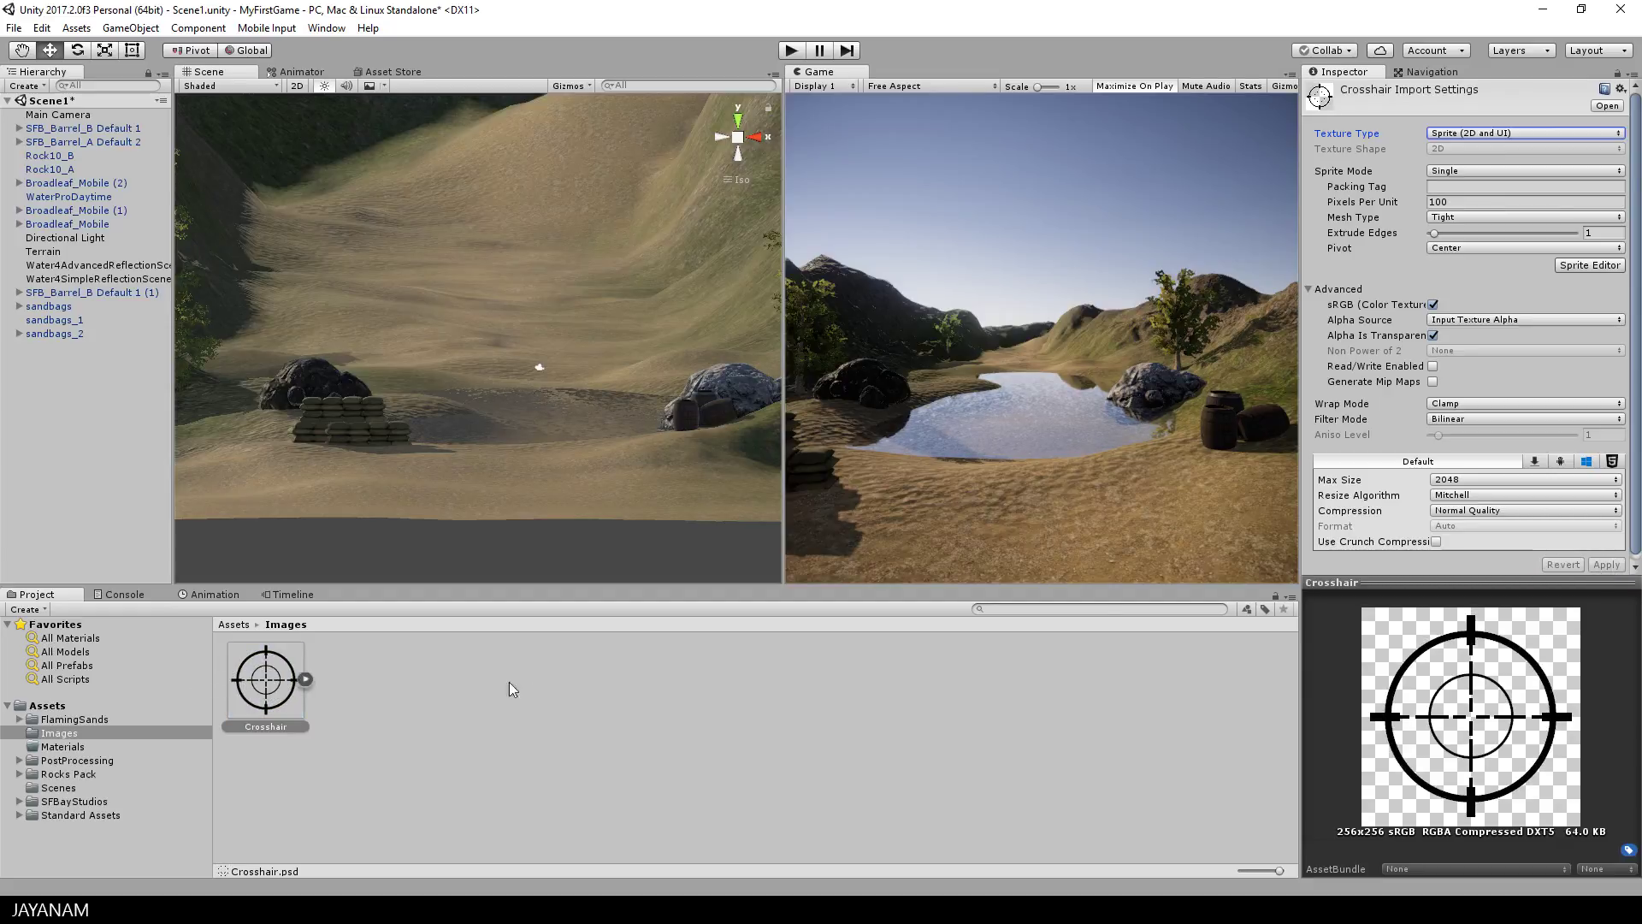
Step: Add a UI Image, which creates a Canvas and EventSystem, and inspect Canvas and Image
left_click(45, 384)
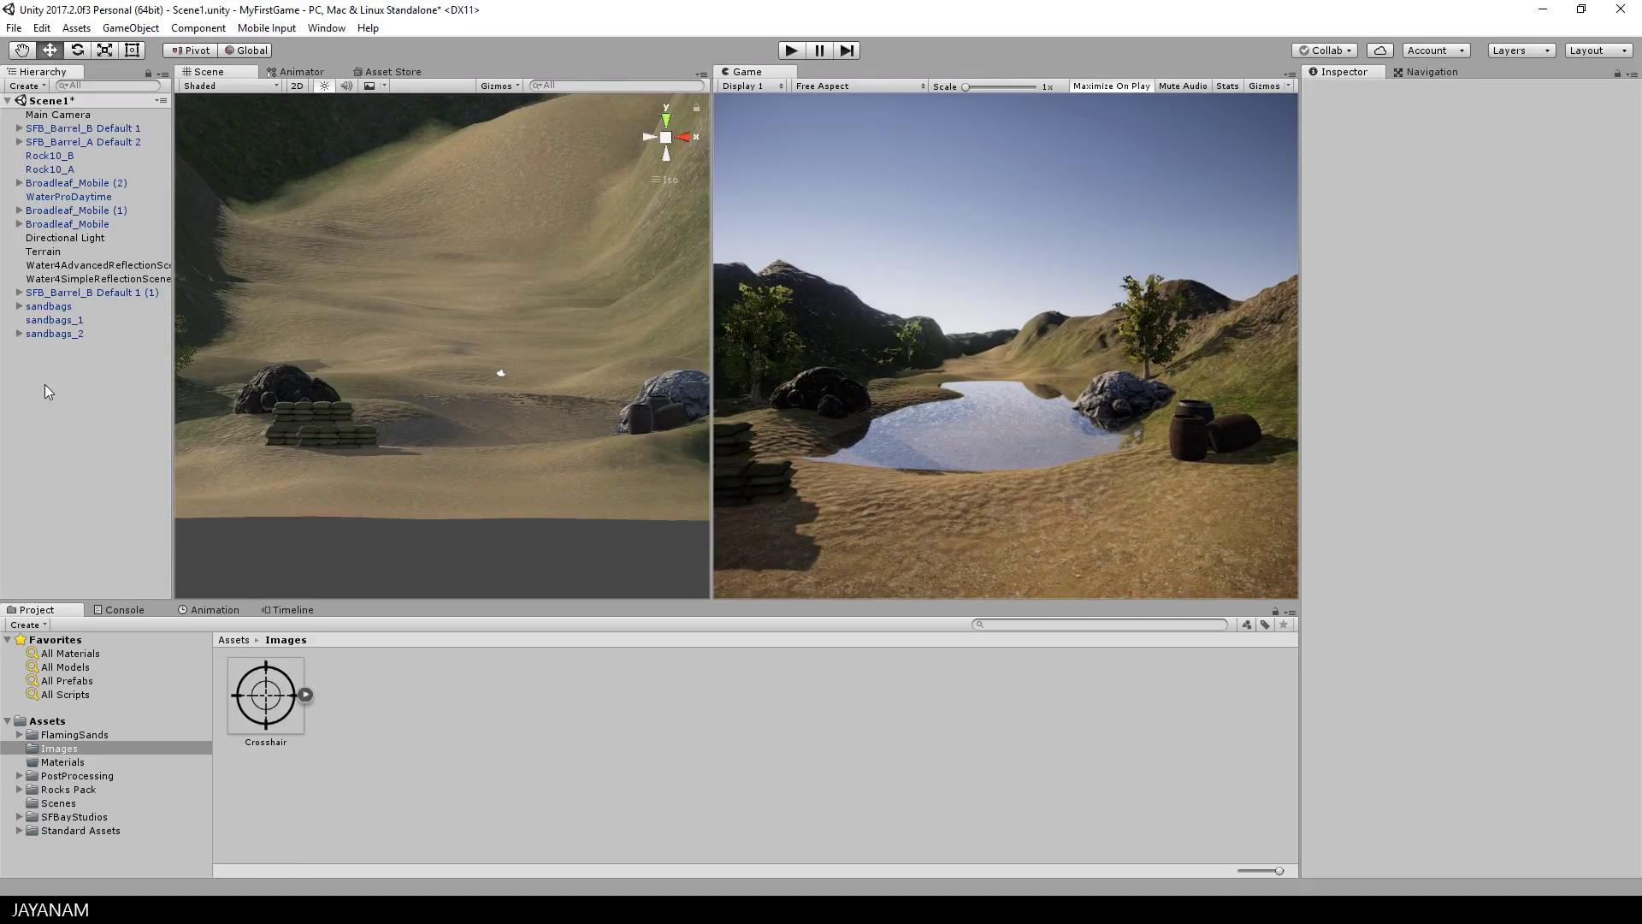
right_click(45, 384)
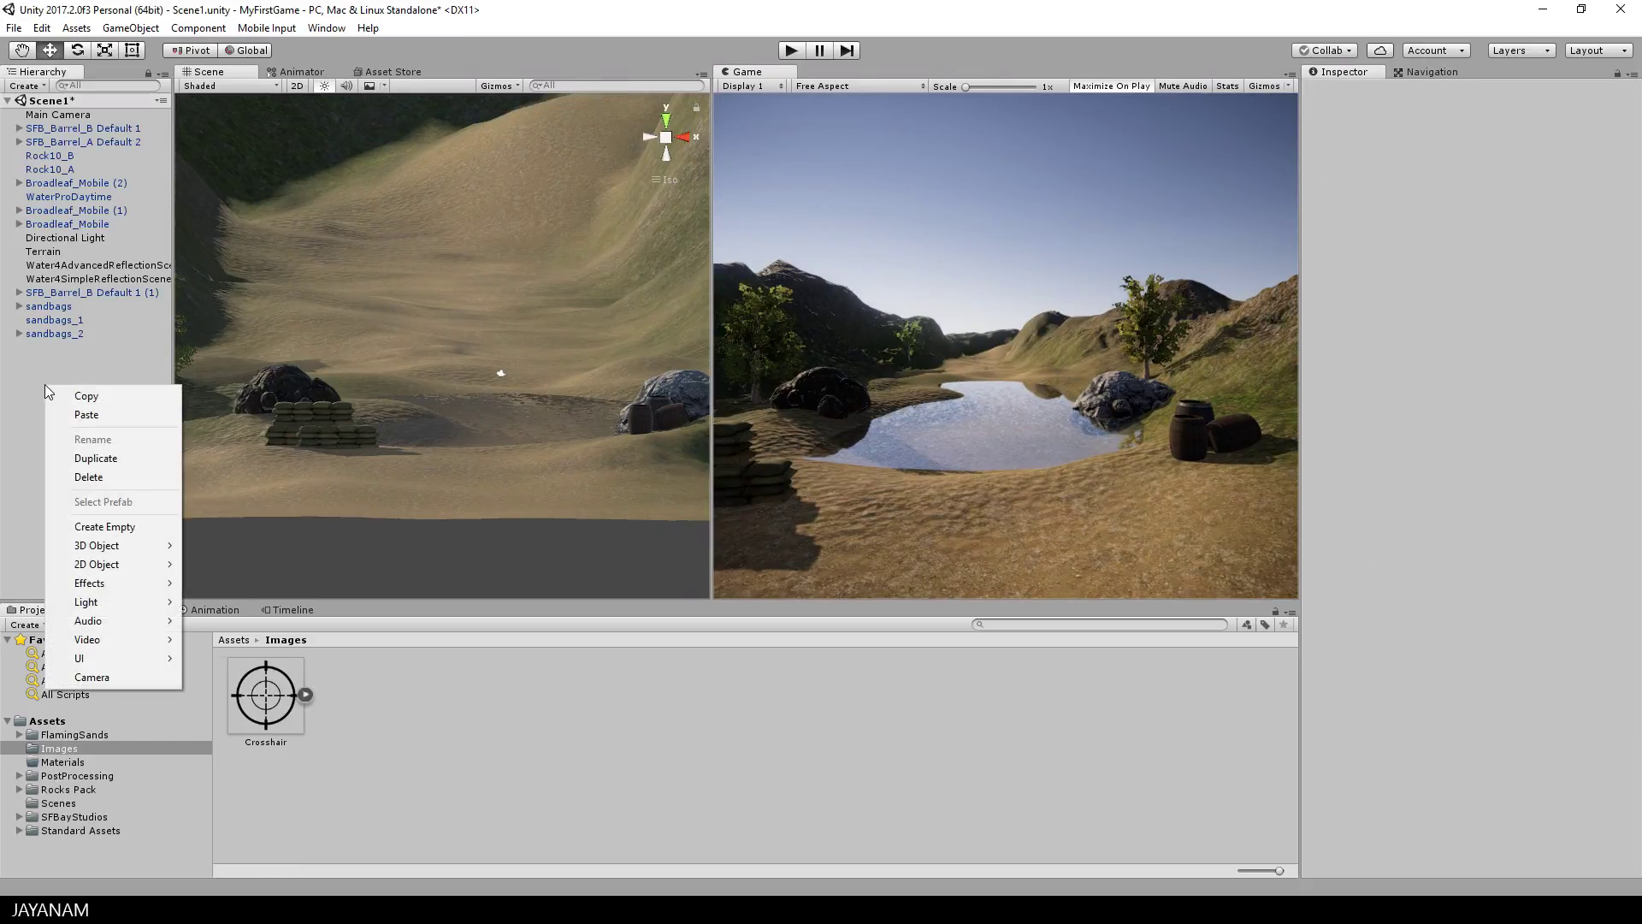
mouse_move(104, 658)
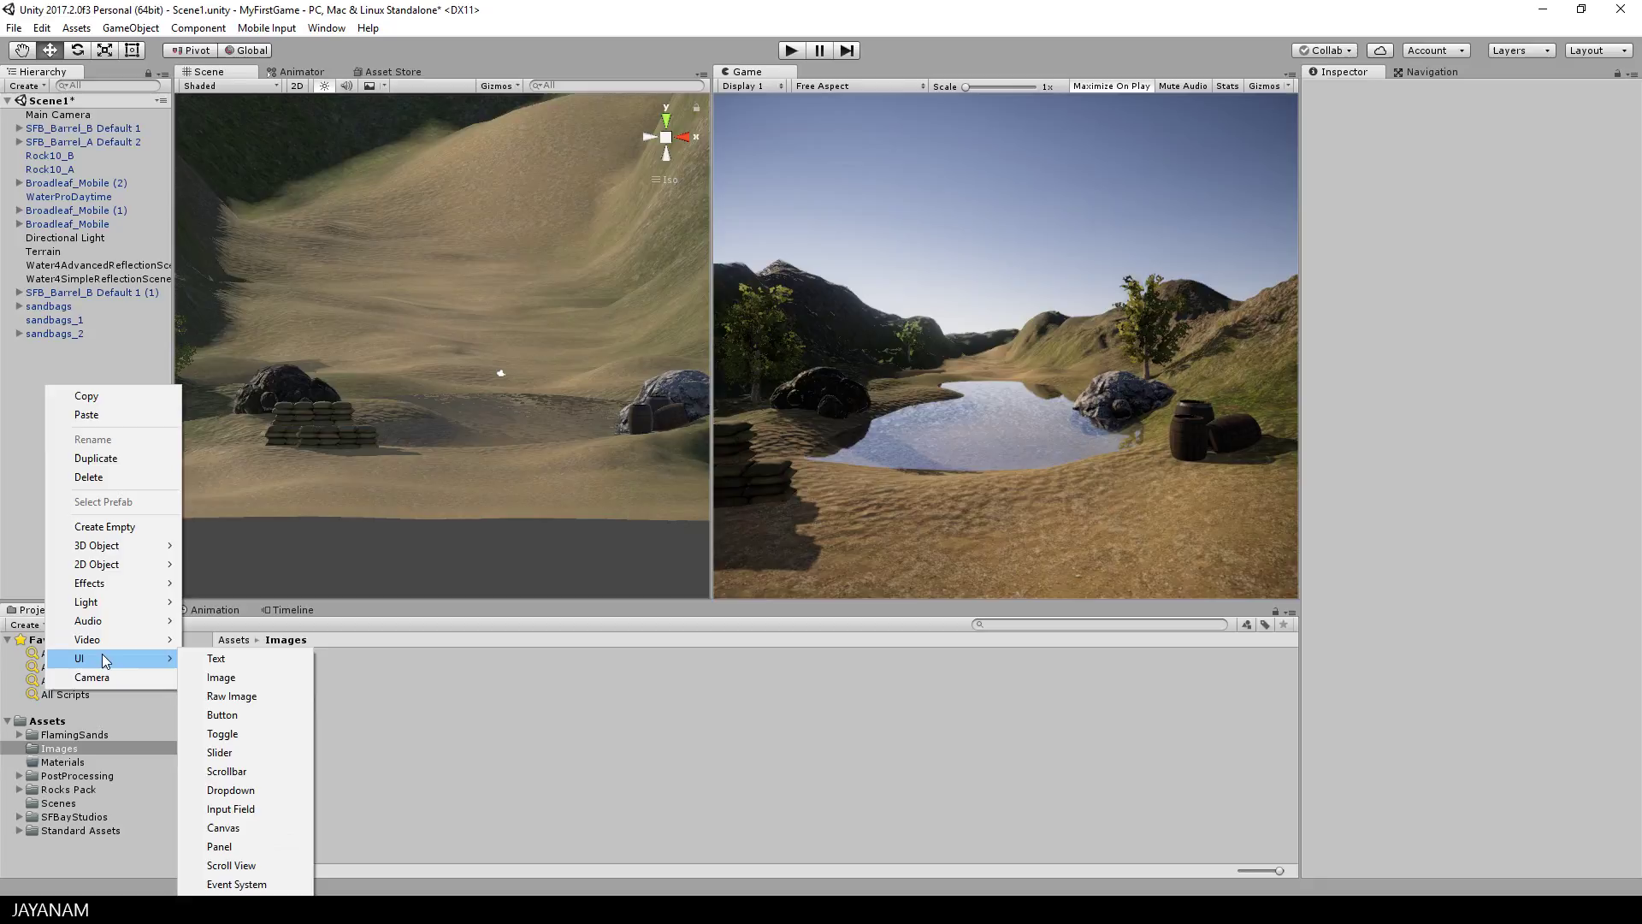
left_click(242, 681)
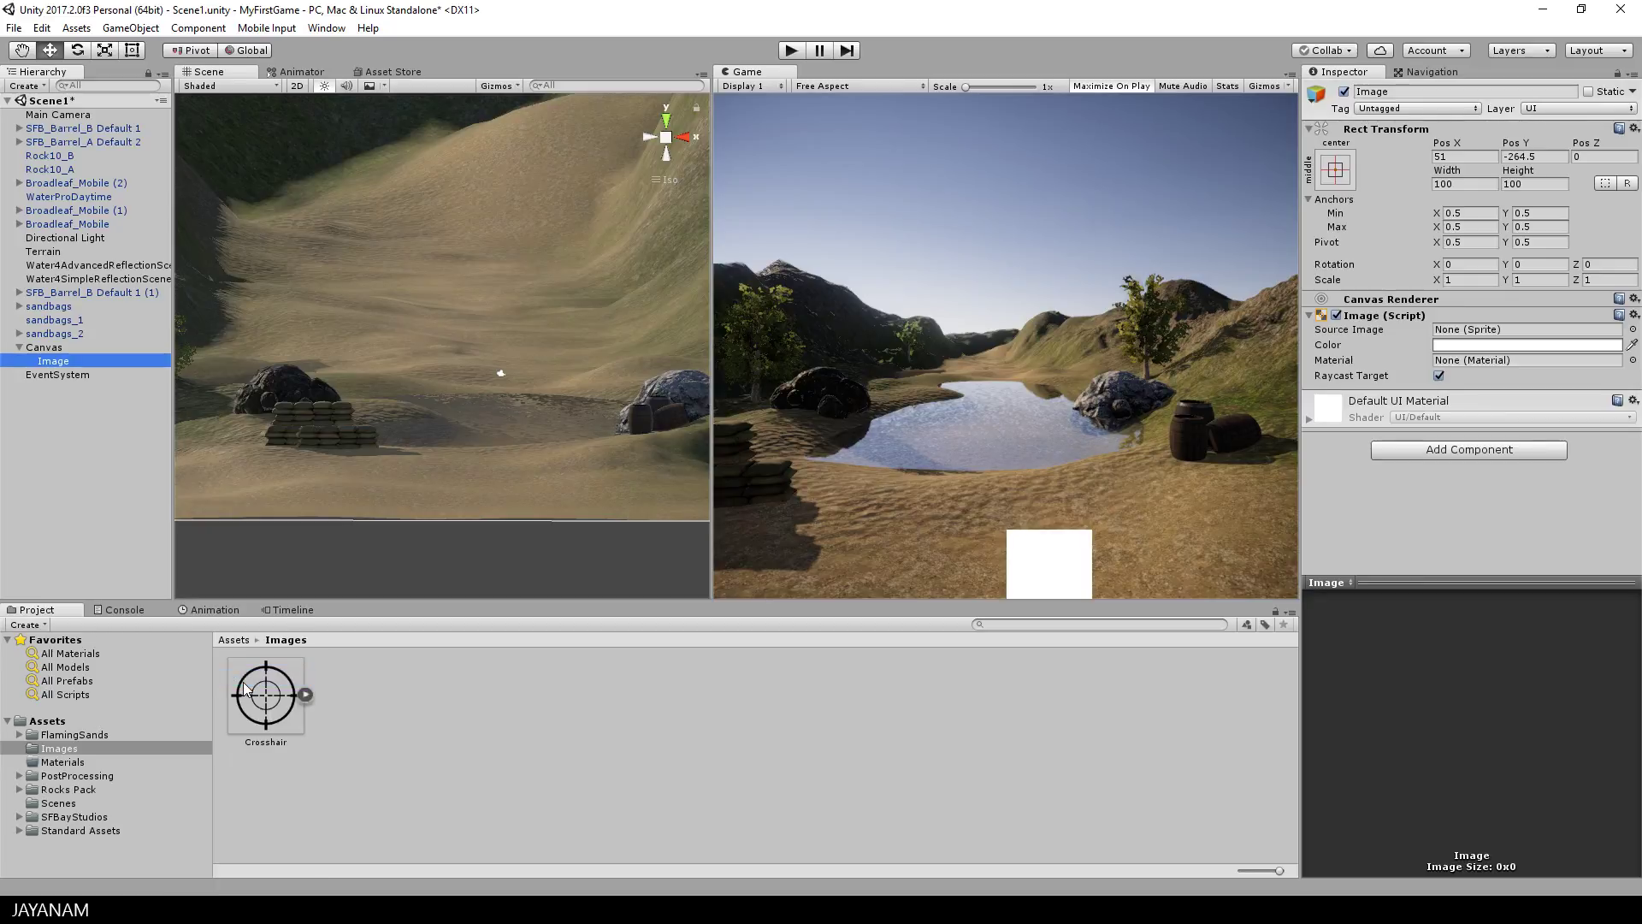
left_click(41, 352)
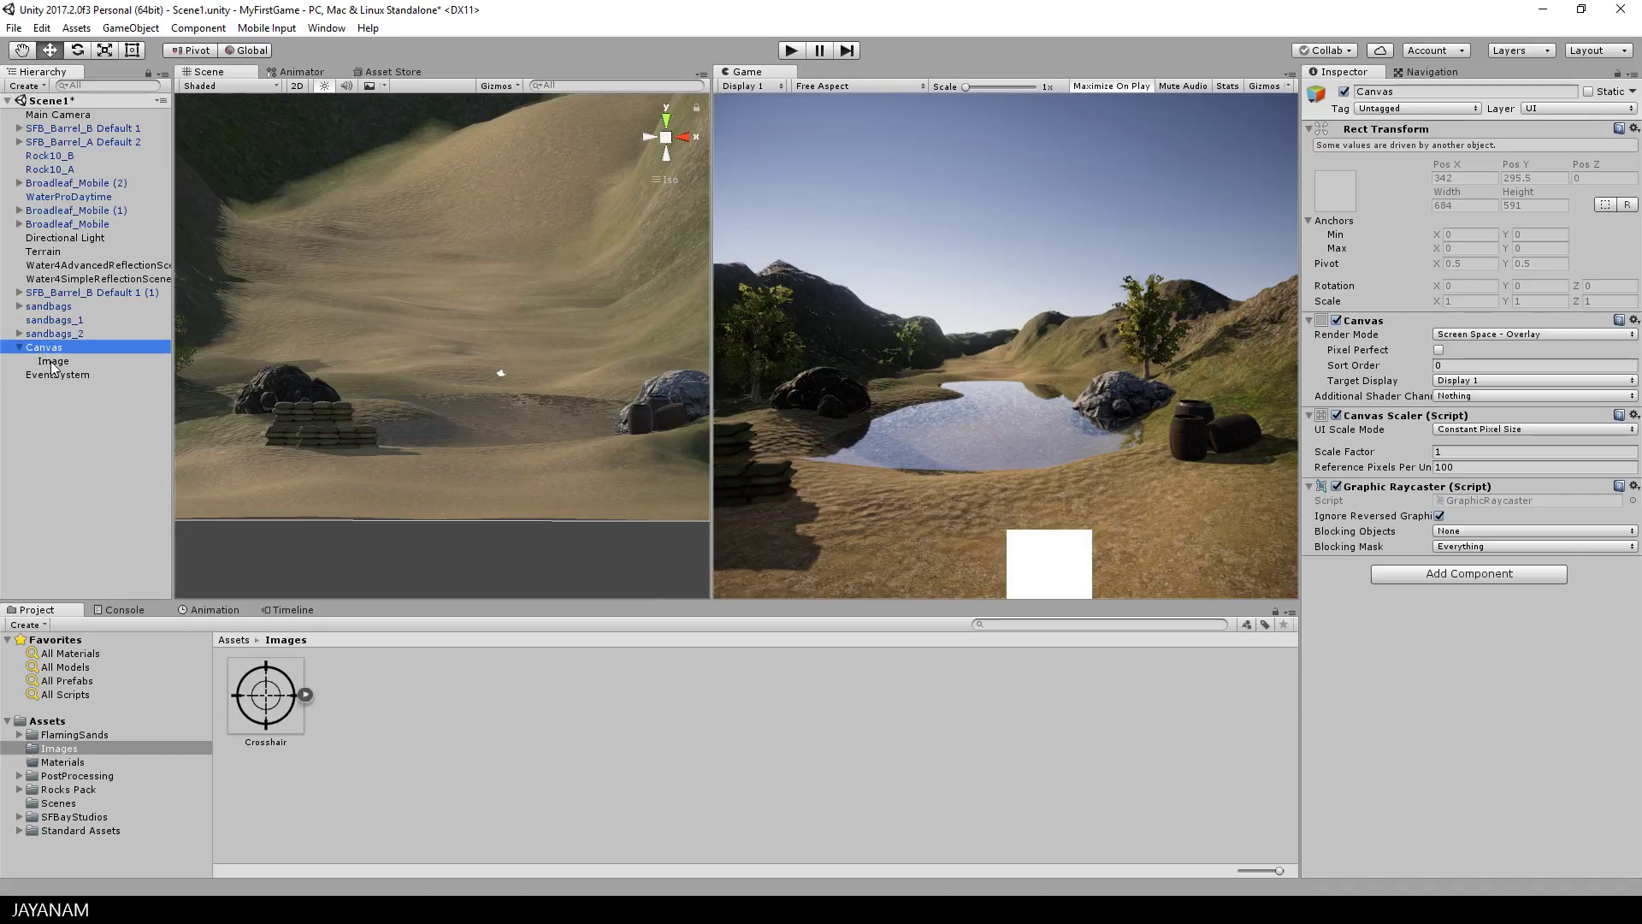
left_click(53, 363)
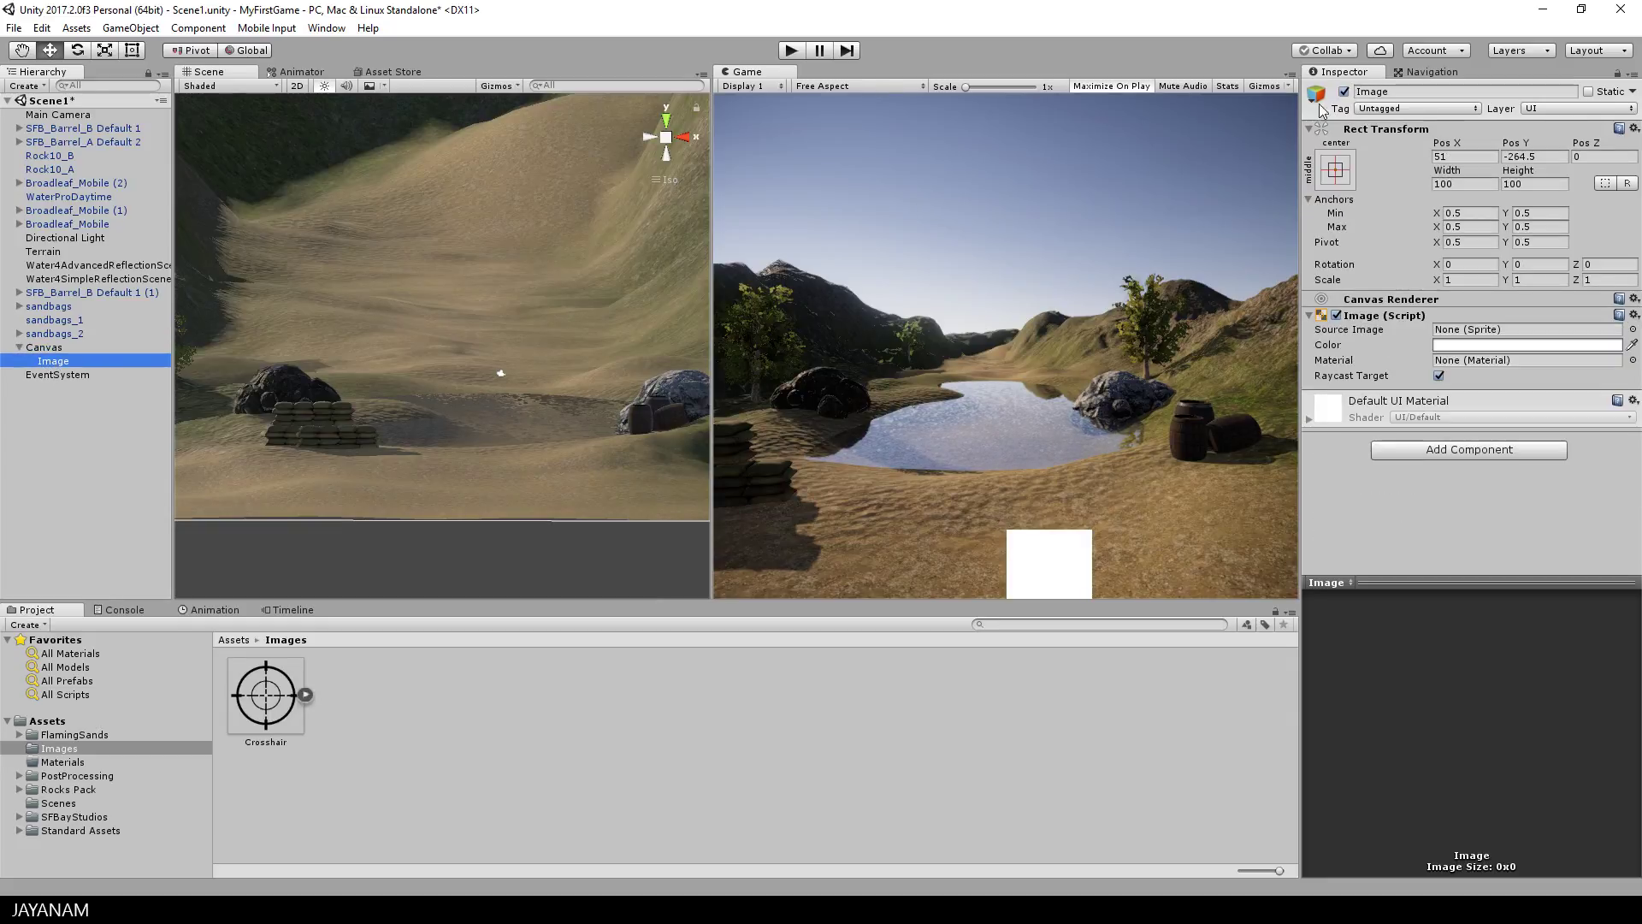
Step: Rename the Image to Crosshair, place it at Pos 0,0 and size it 64×64
left_click(1362, 92)
type("Cr")
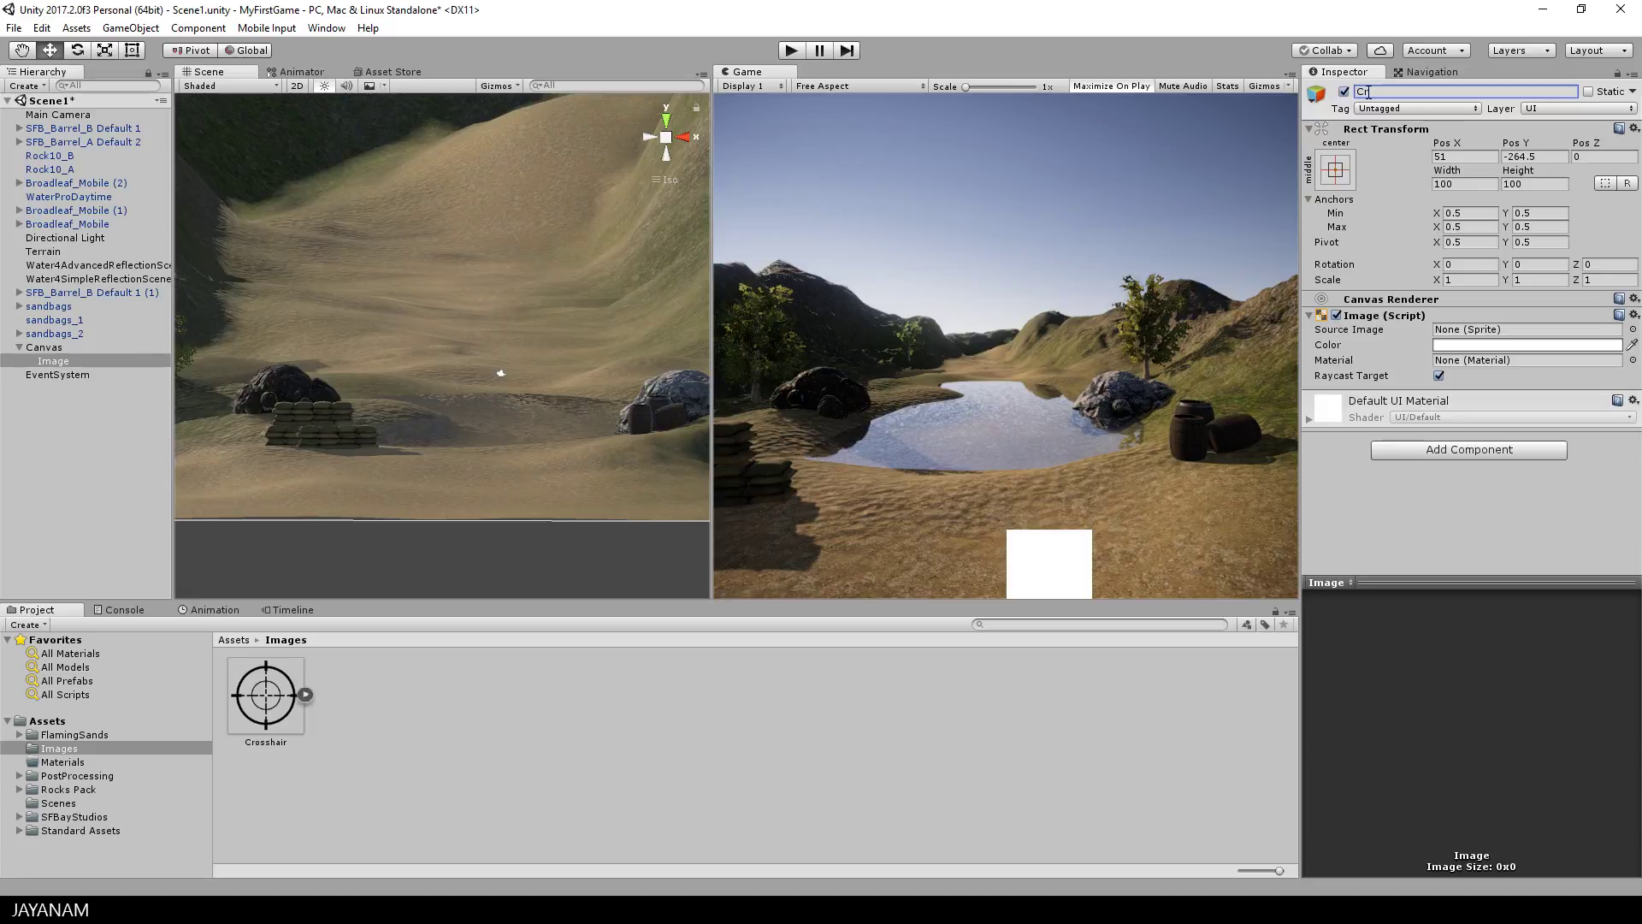
type("osshair")
left_click(1462, 183)
left_click(1463, 156)
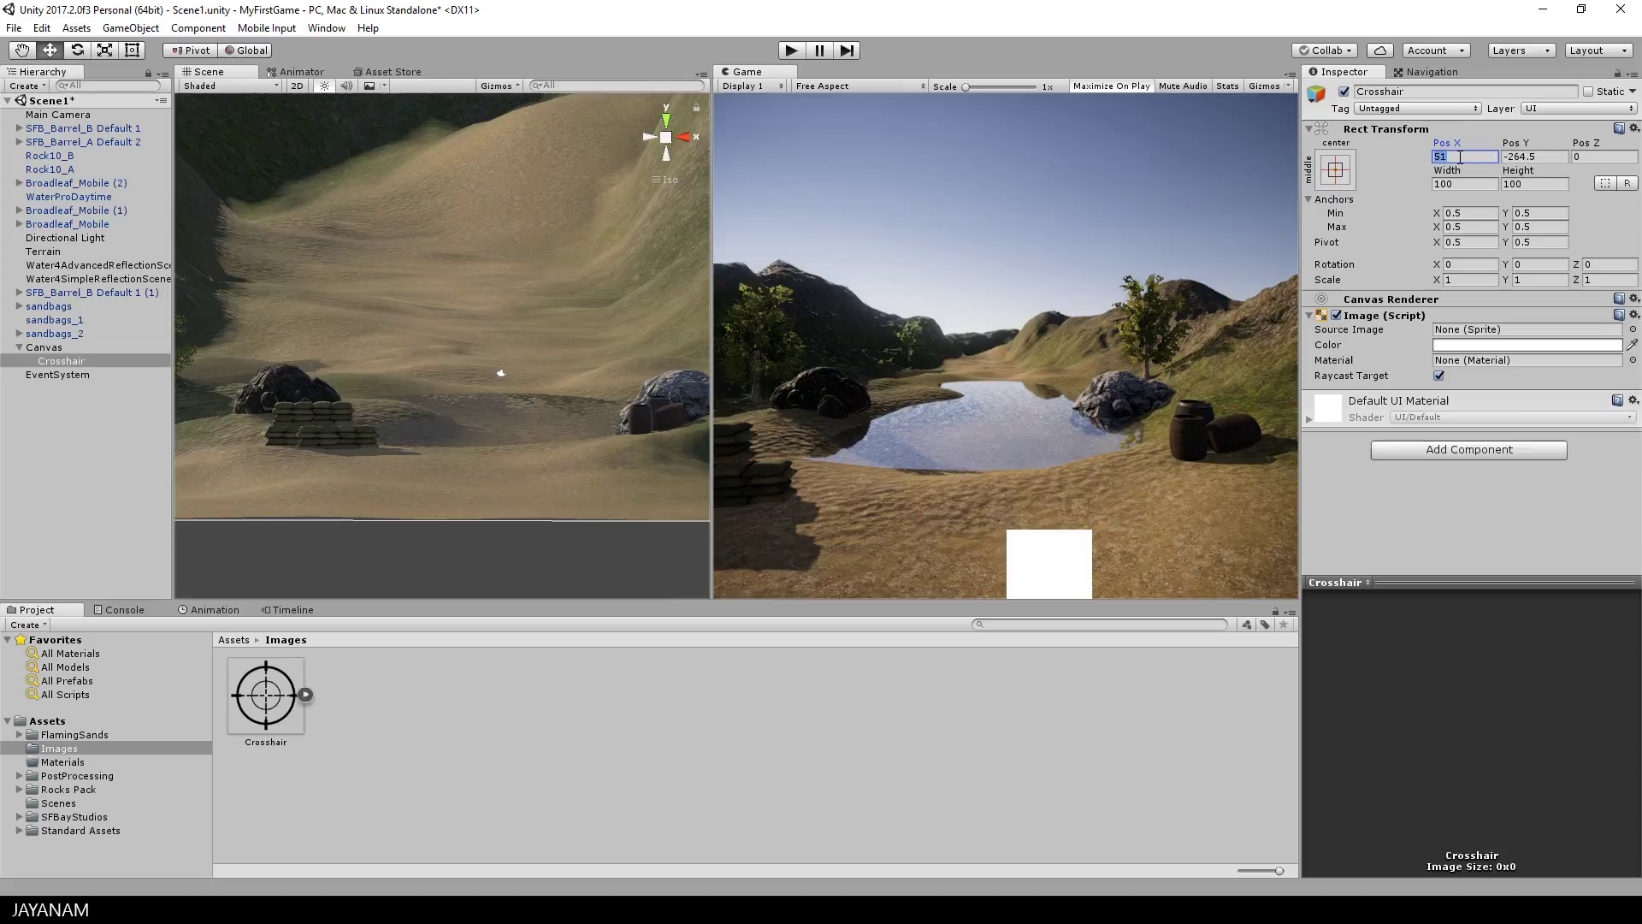
type("0")
left_click(1522, 158)
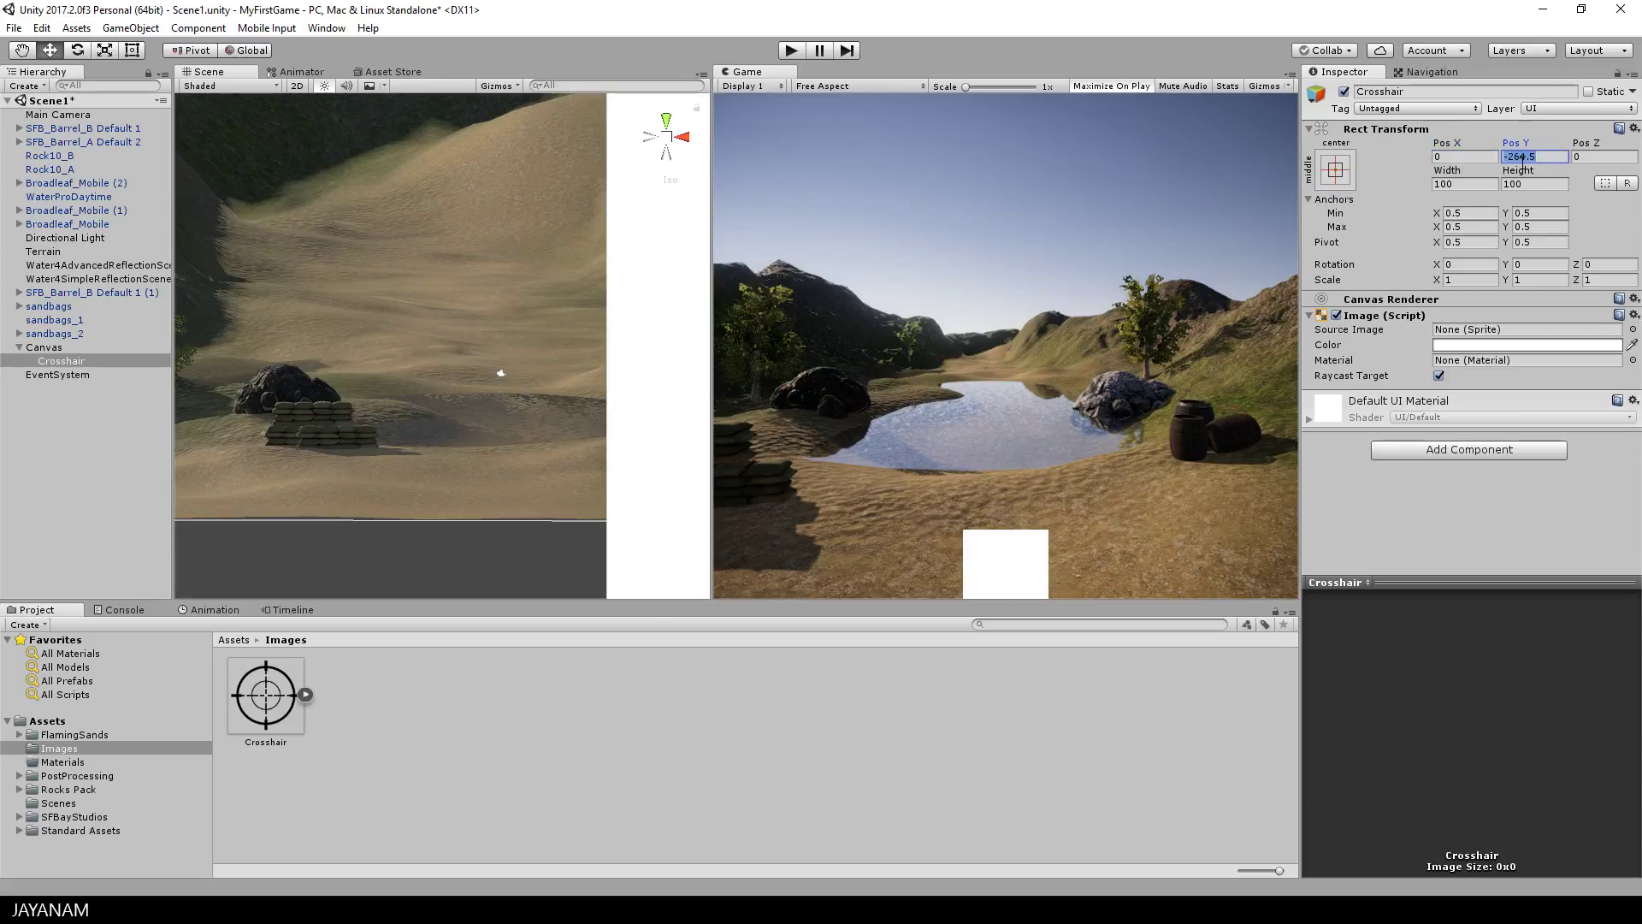
type("0")
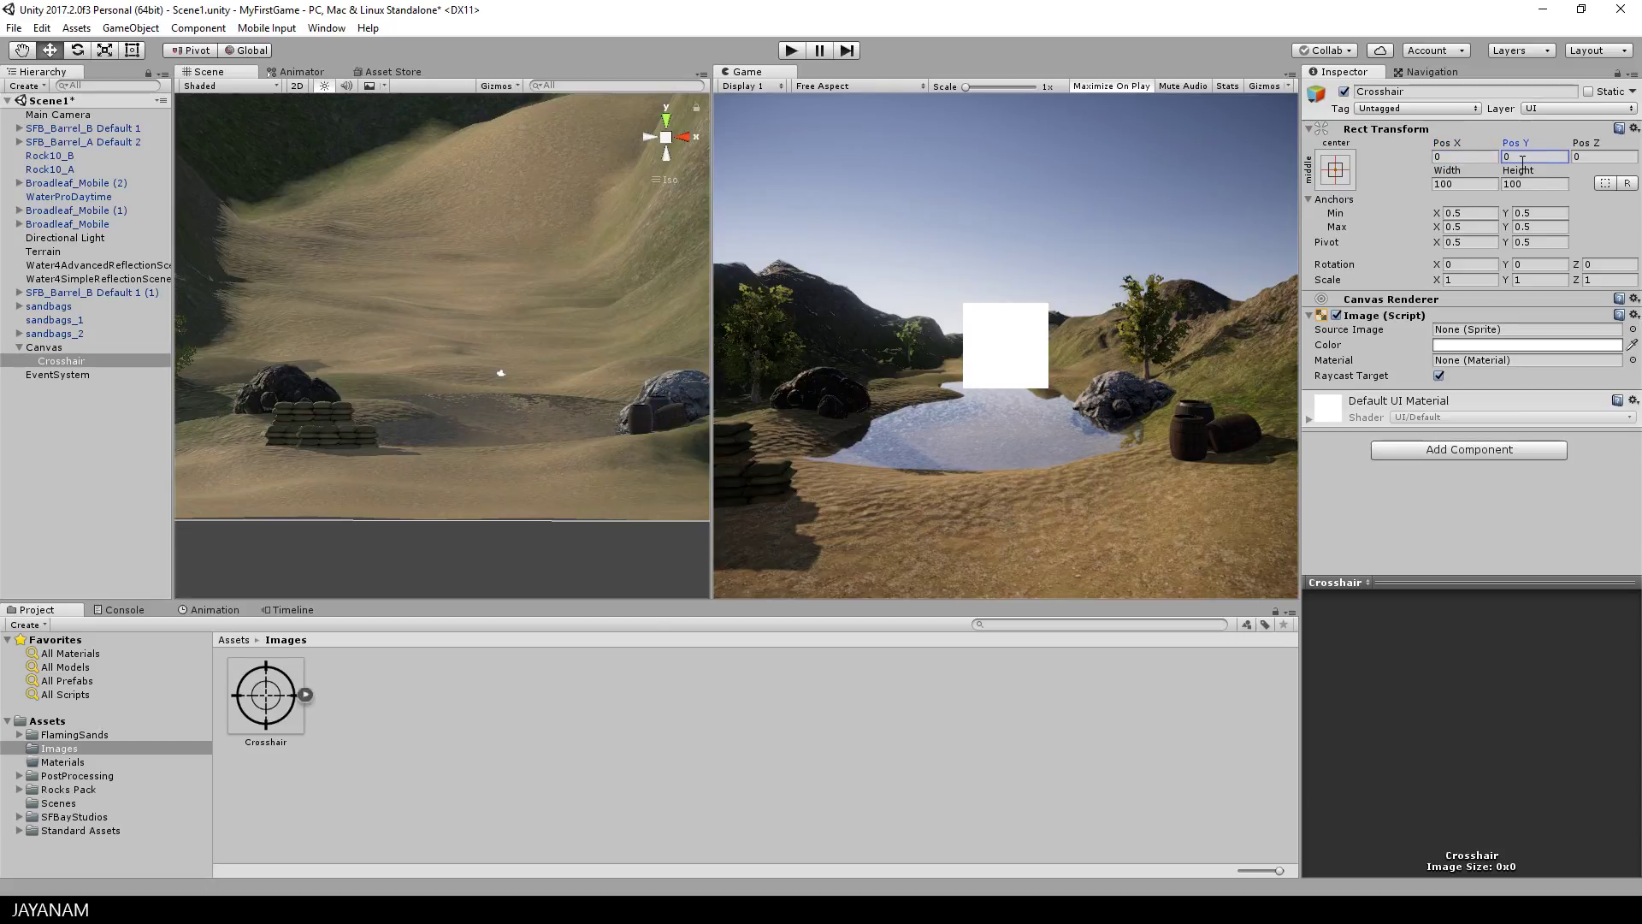
left_click(1466, 185)
type("64")
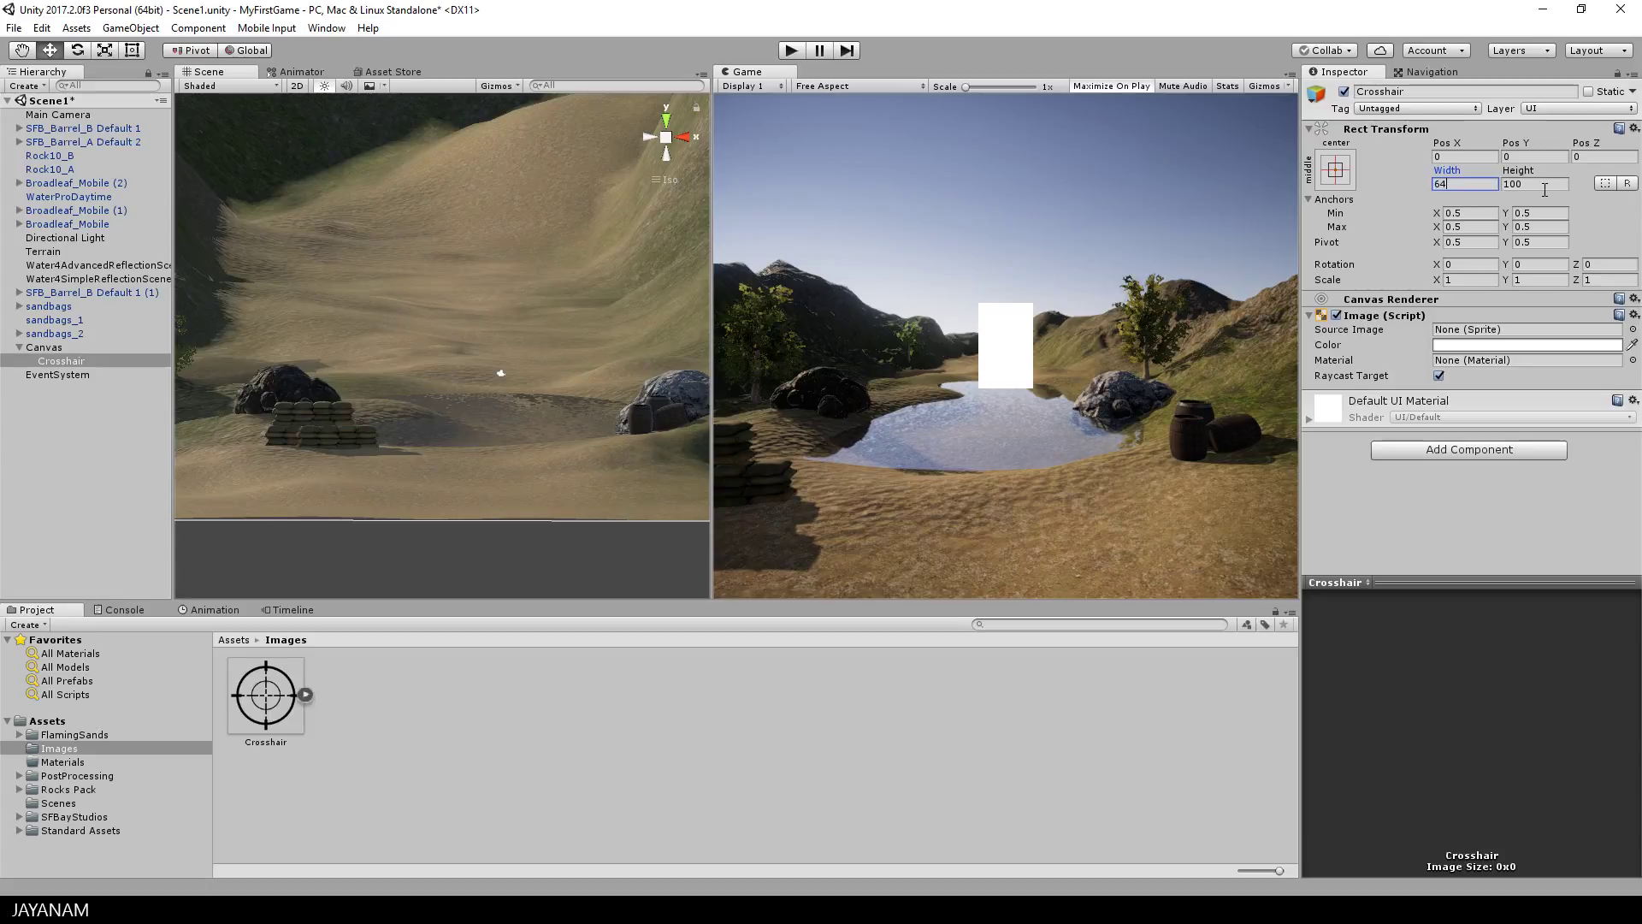
left_click(1544, 186)
type("64")
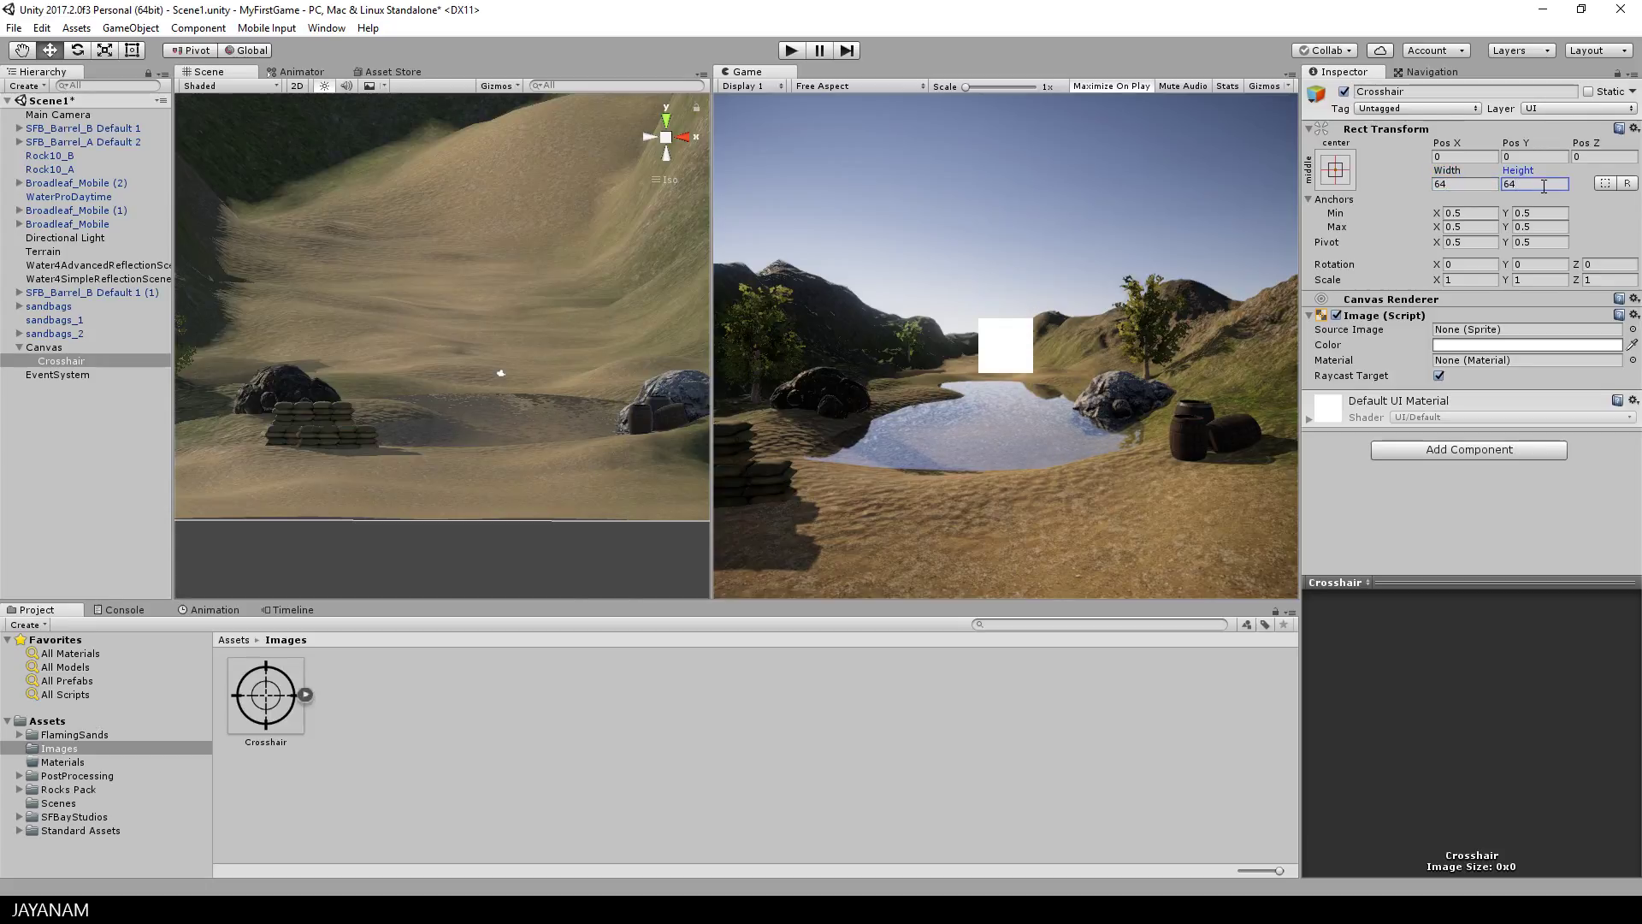
Step: Assign the Crosshair sprite as the image's Source Image
left_click(272, 700)
left_click_drag(273, 698, 1465, 333)
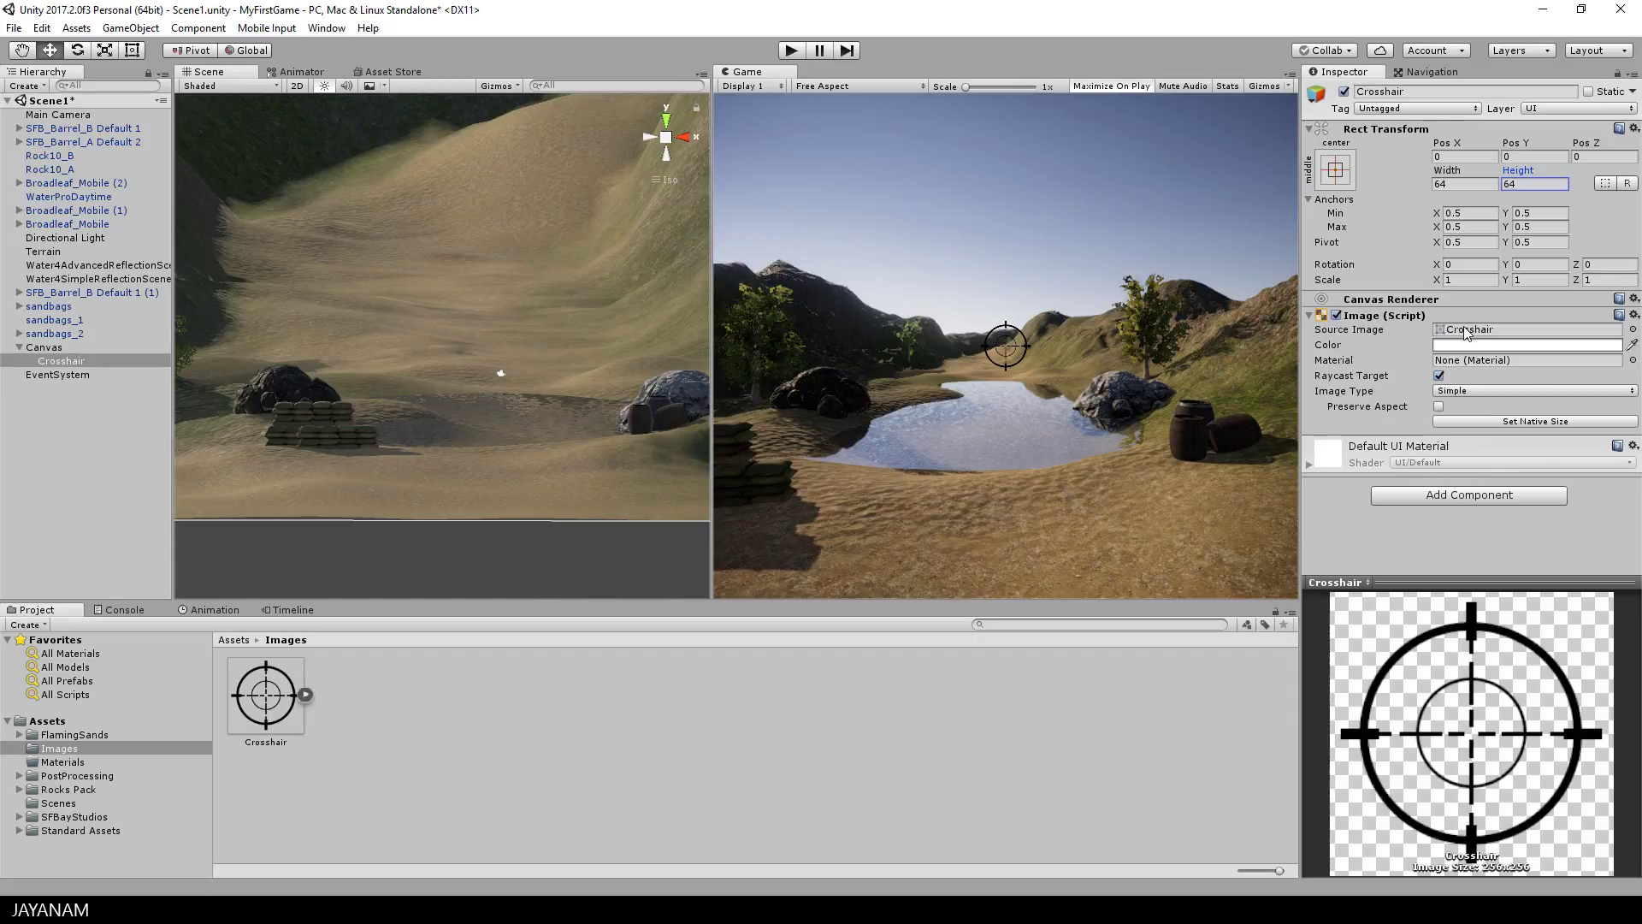
left_click(39, 349)
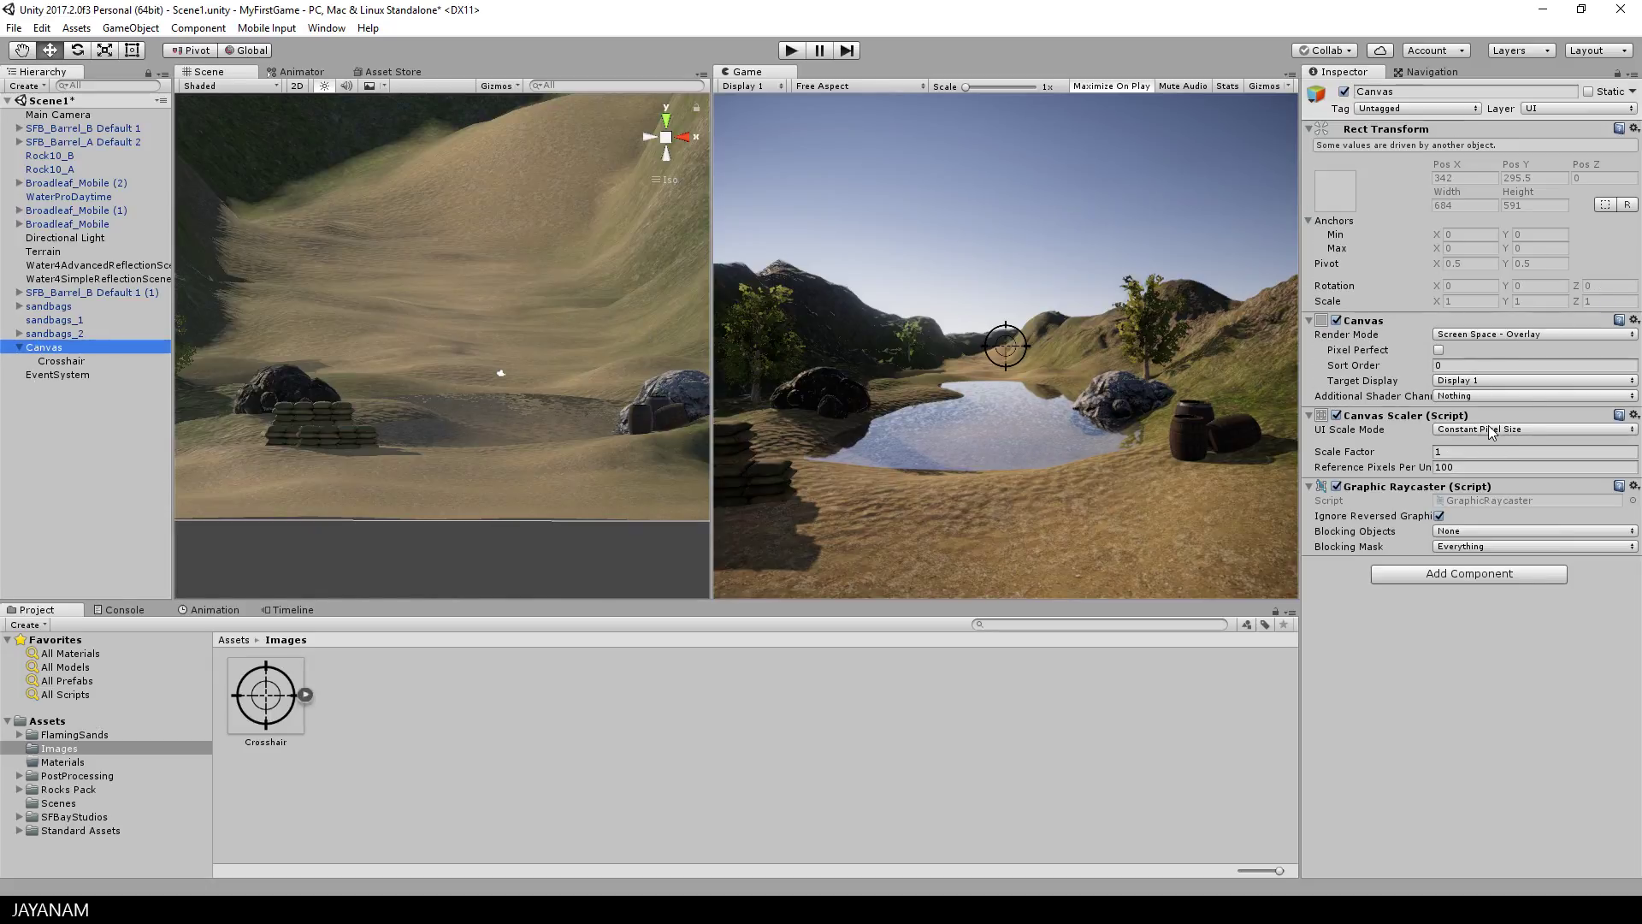
Step: Set the Game view to Free Aspect and the Canvas Scaler to Scale With Screen Size
left_click_drag(707, 437, 645, 410)
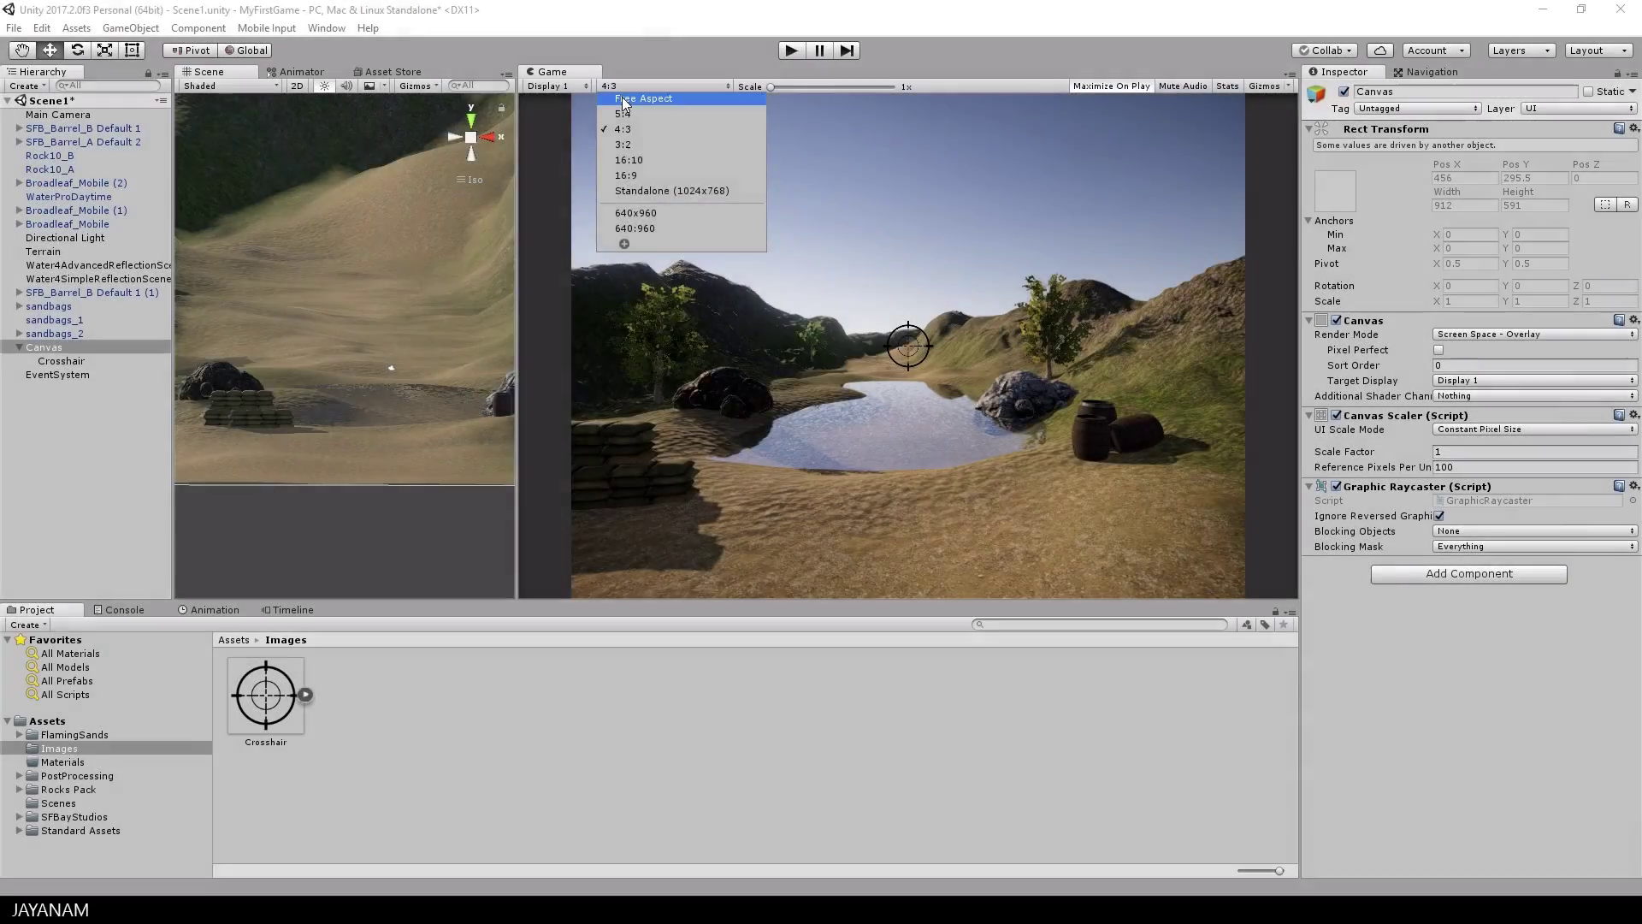
left_click(629, 96)
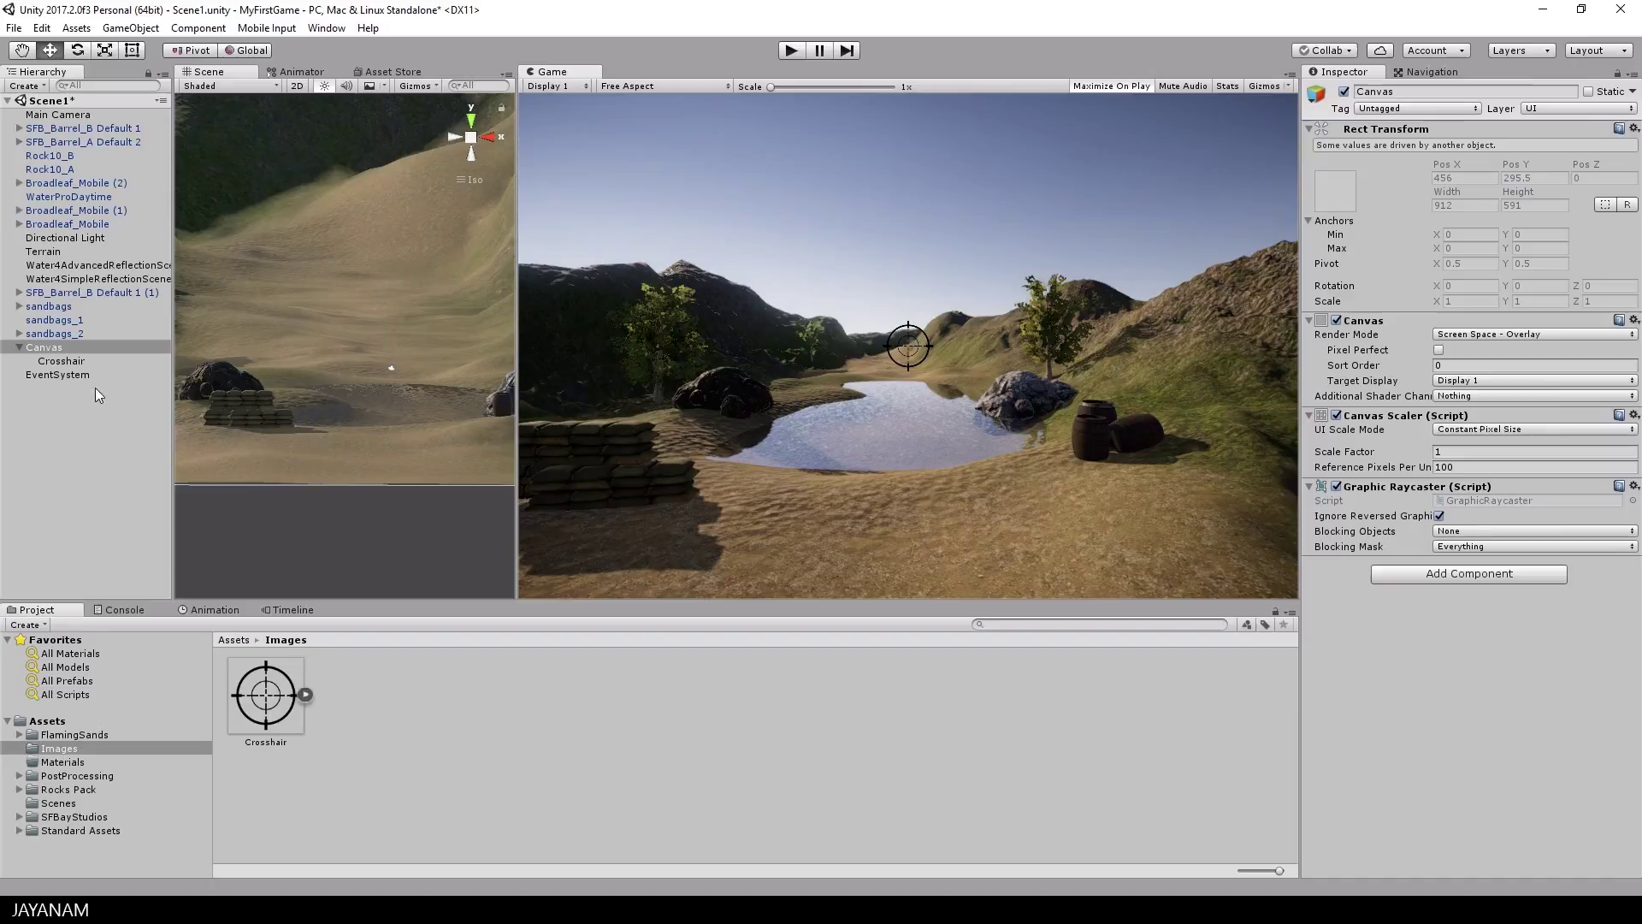
left_click(1494, 337)
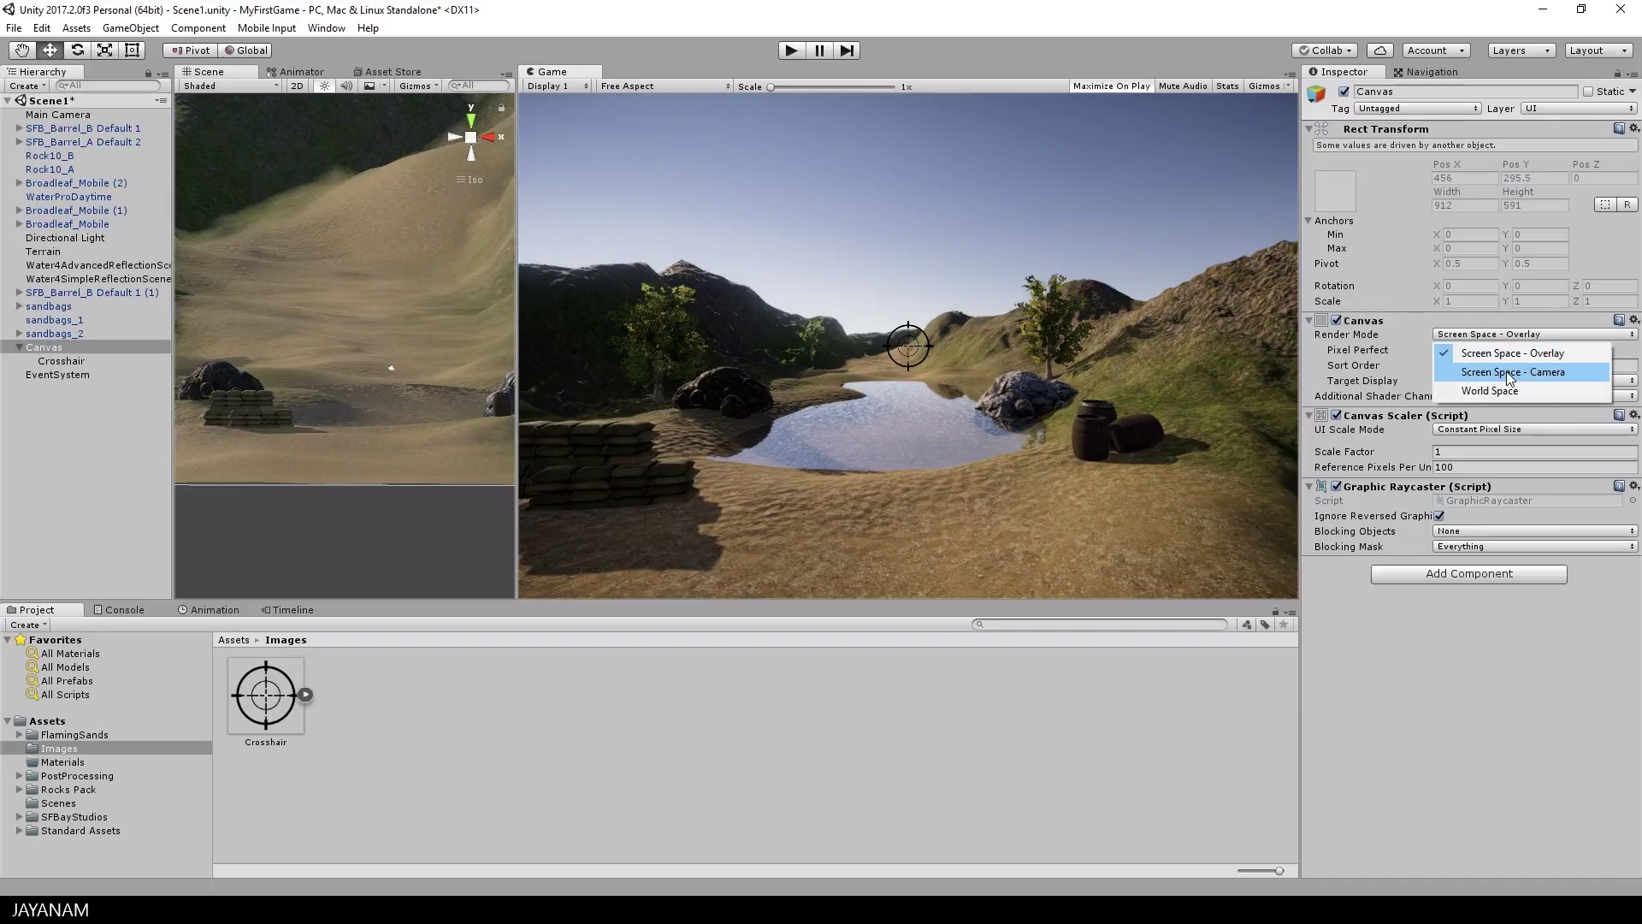
left_click(1501, 321)
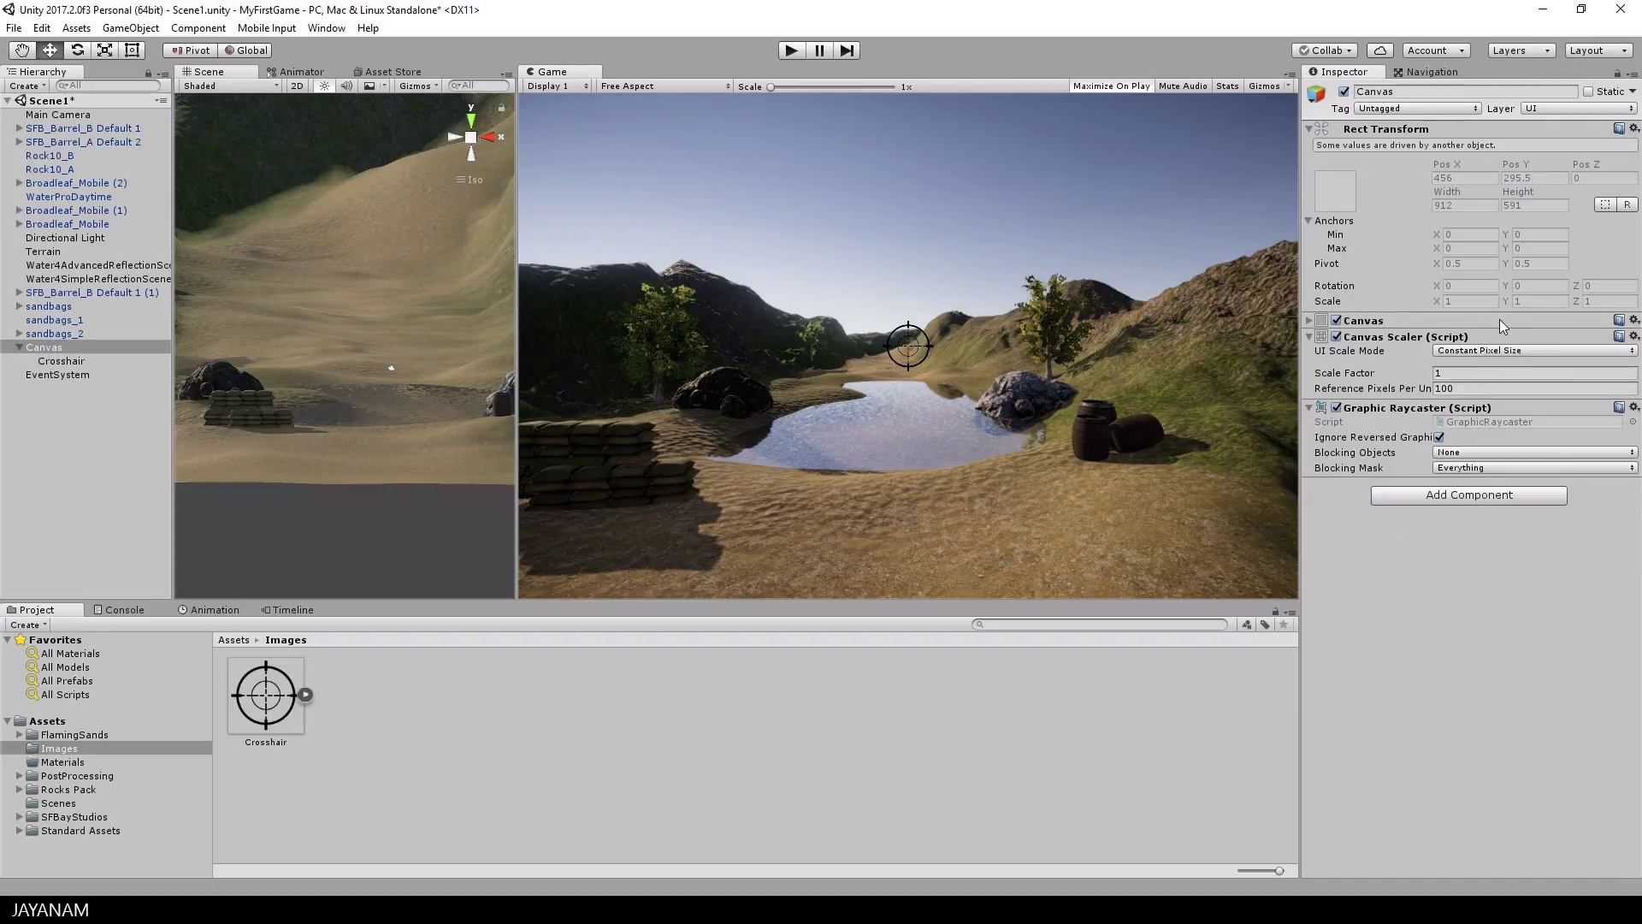
left_click(1465, 335)
left_click(1467, 338)
left_click(1495, 352)
left_click(1507, 386)
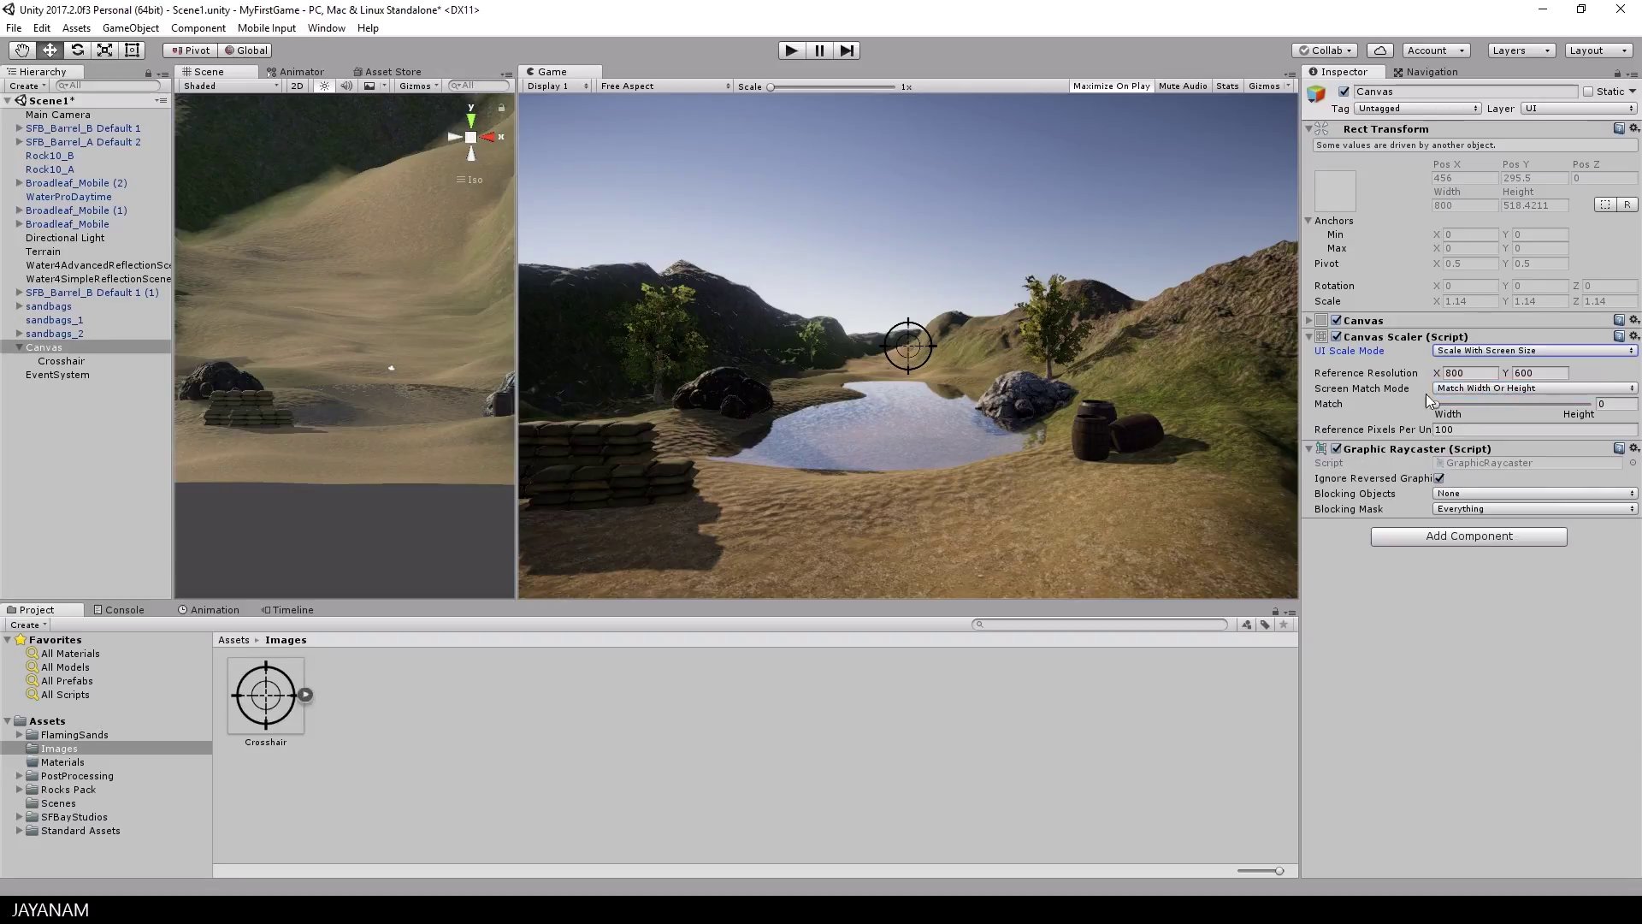
left_click_drag(516, 419, 580, 417)
Step: Play the game to check the centred crosshair, restore the layout, then stop play mode
left_click(791, 49)
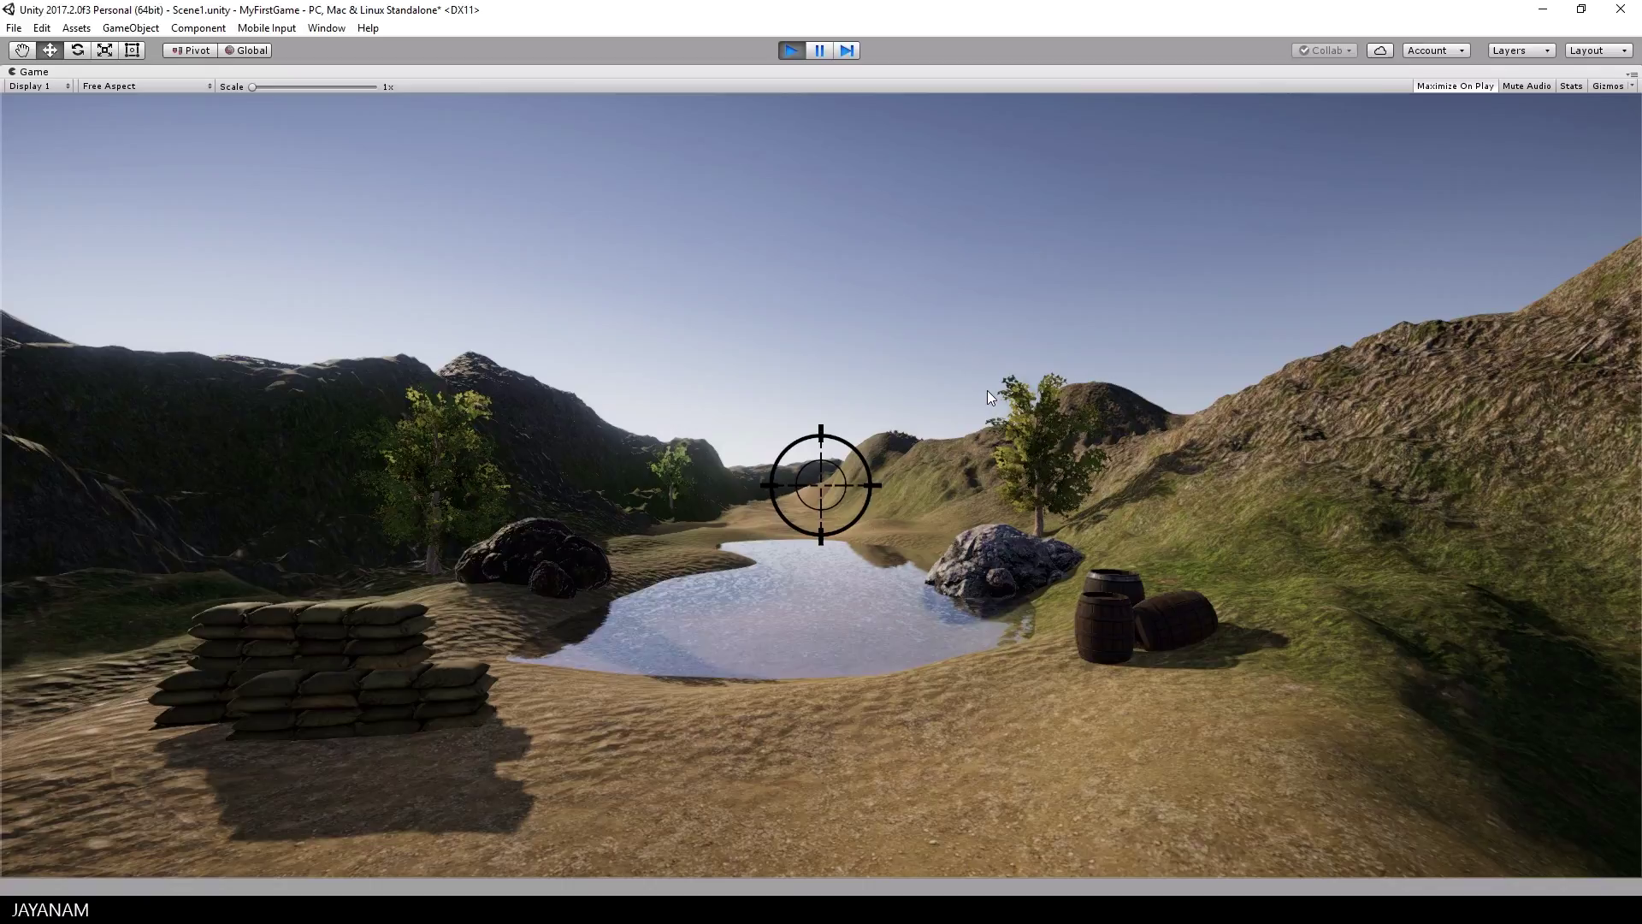
right_click(79, 74)
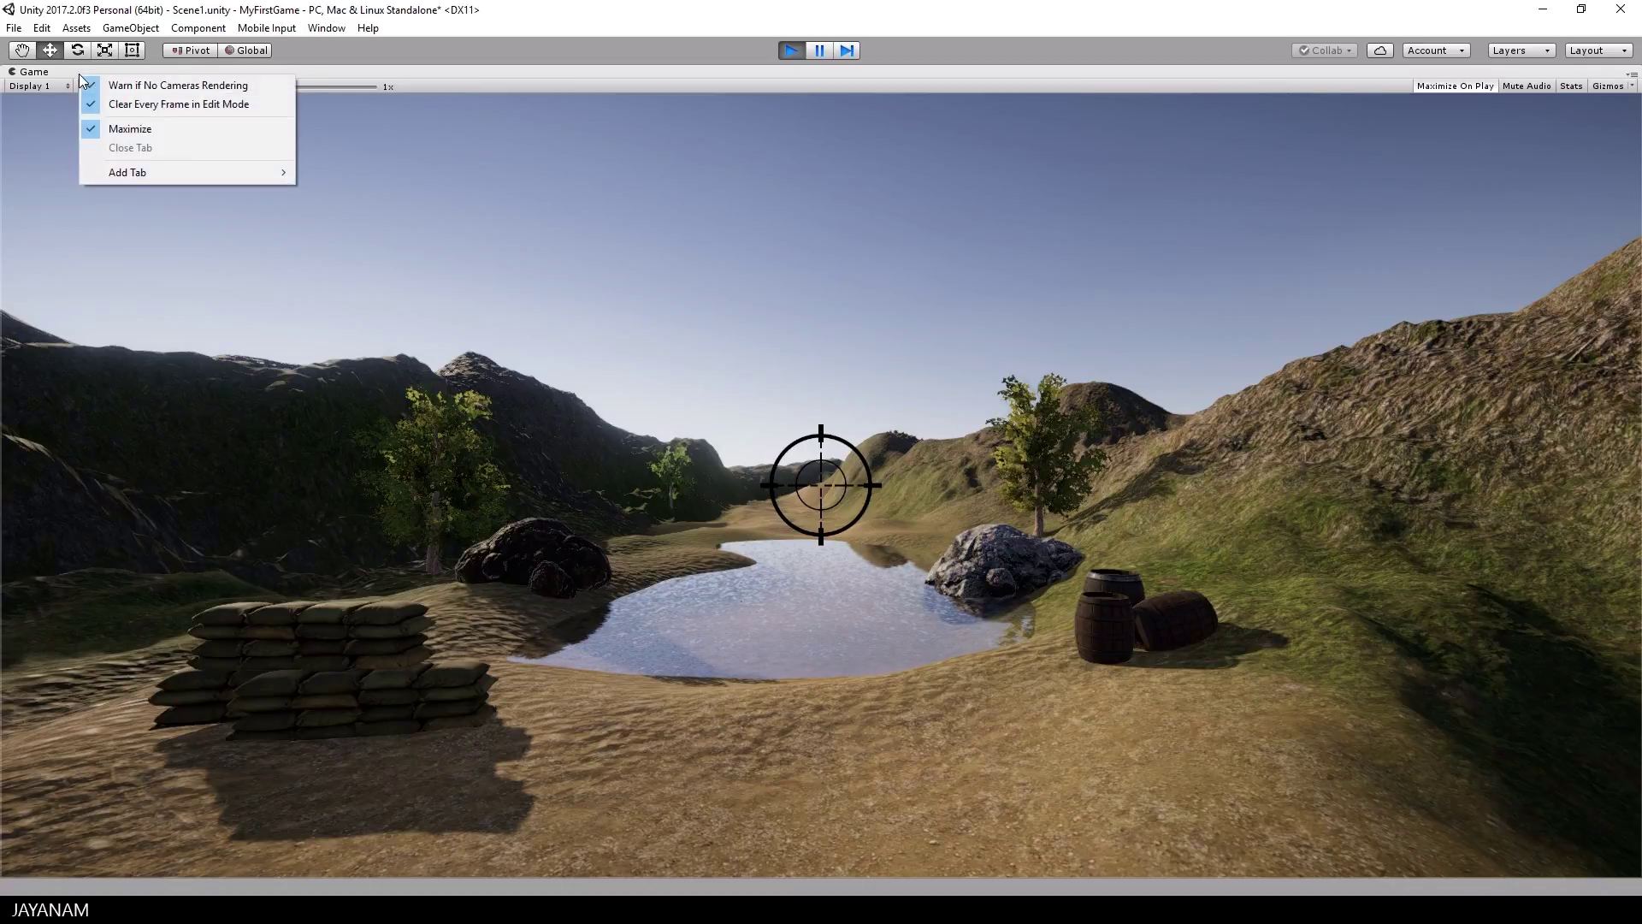
left_click(132, 130)
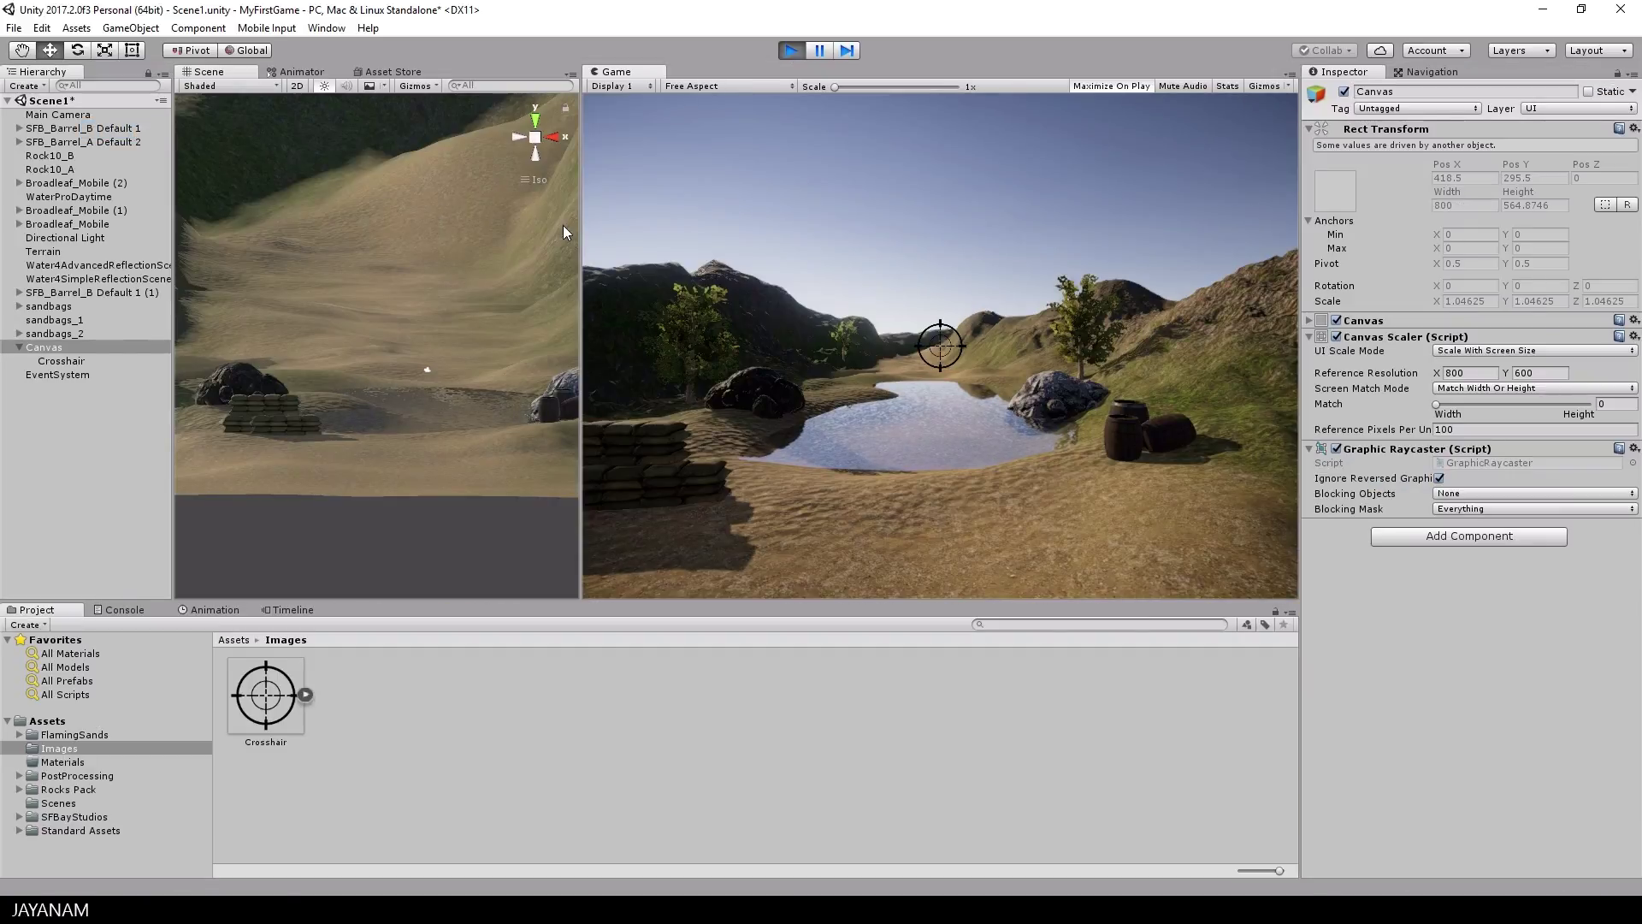
key("ctrl+p")
left_click(47, 723)
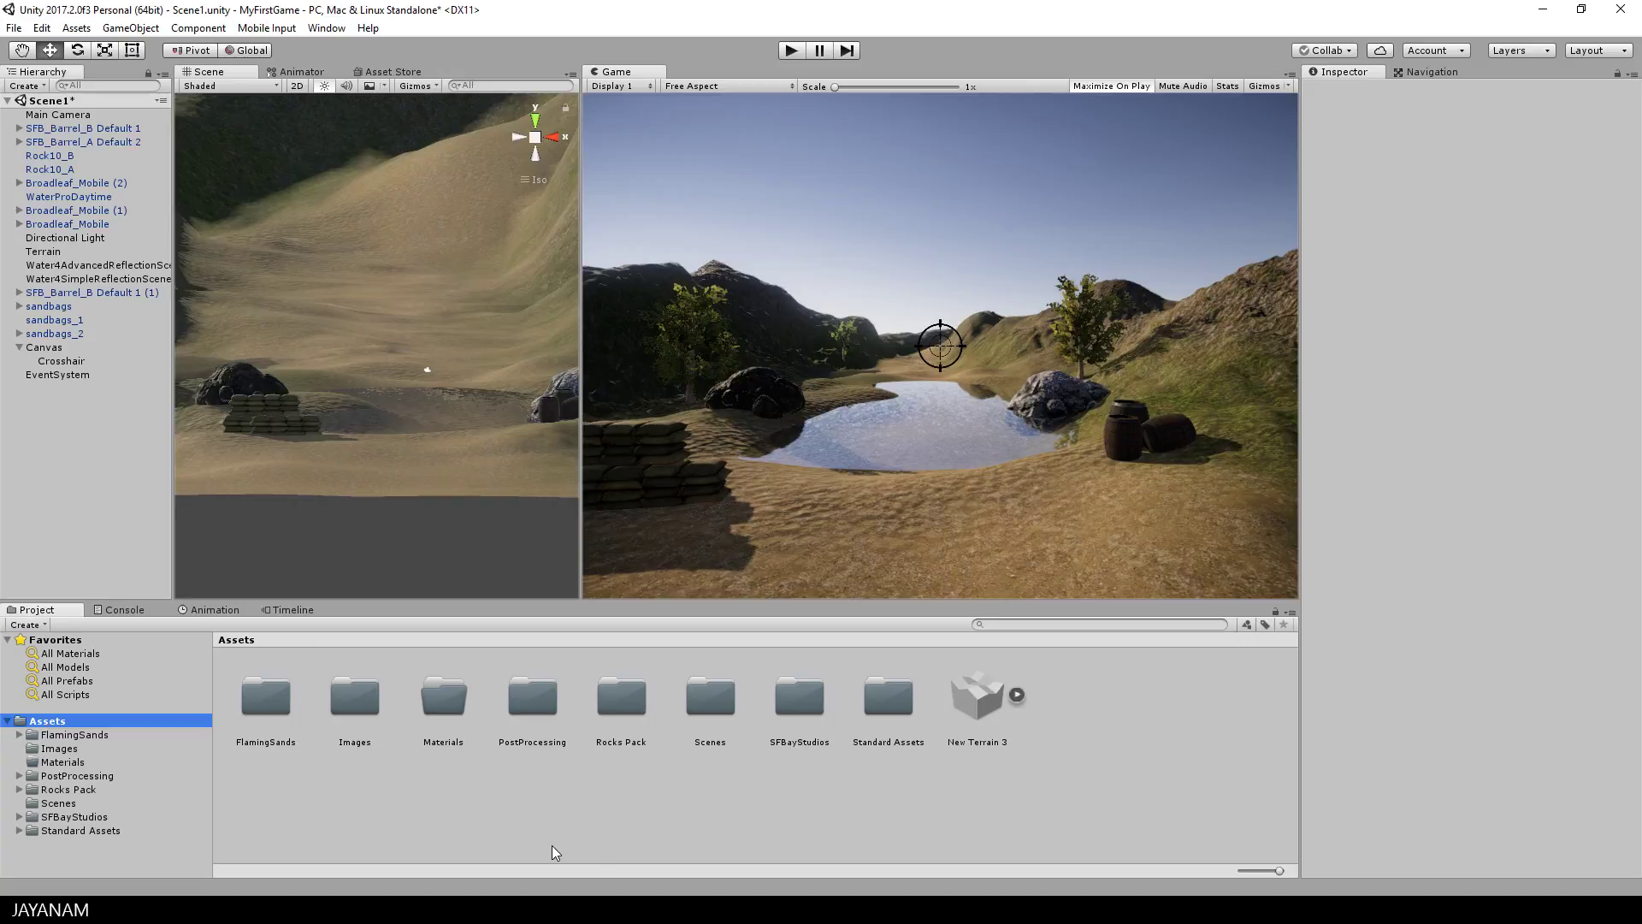
Step: Create a folder named Scripts in Assets
right_click(500, 829)
mouse_move(561, 492)
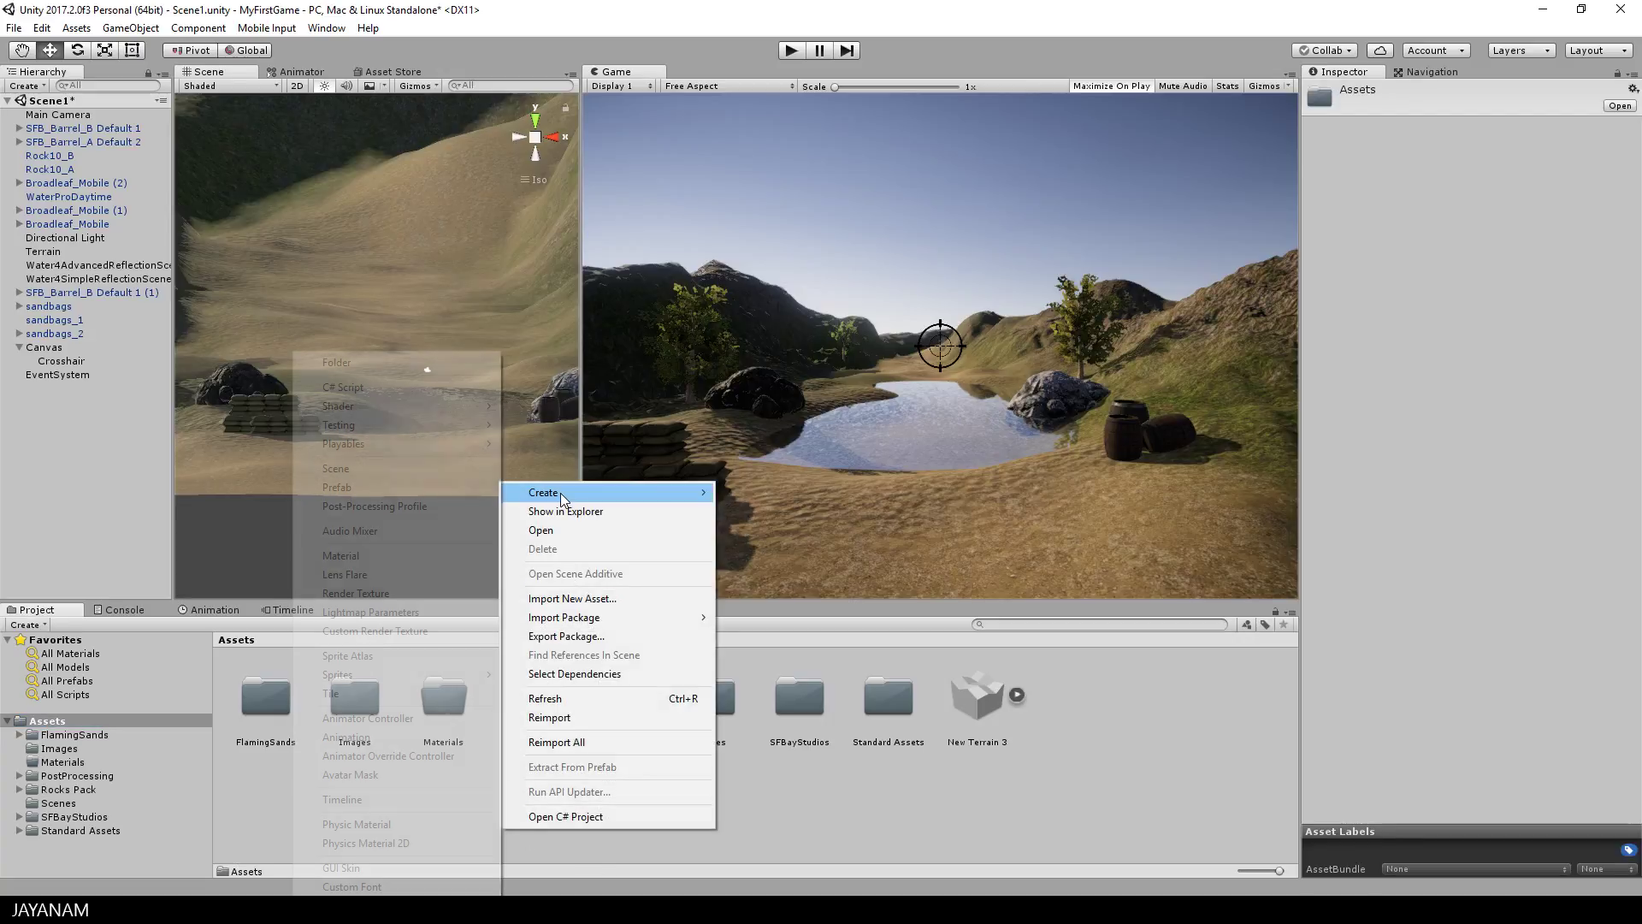
left_click(366, 365)
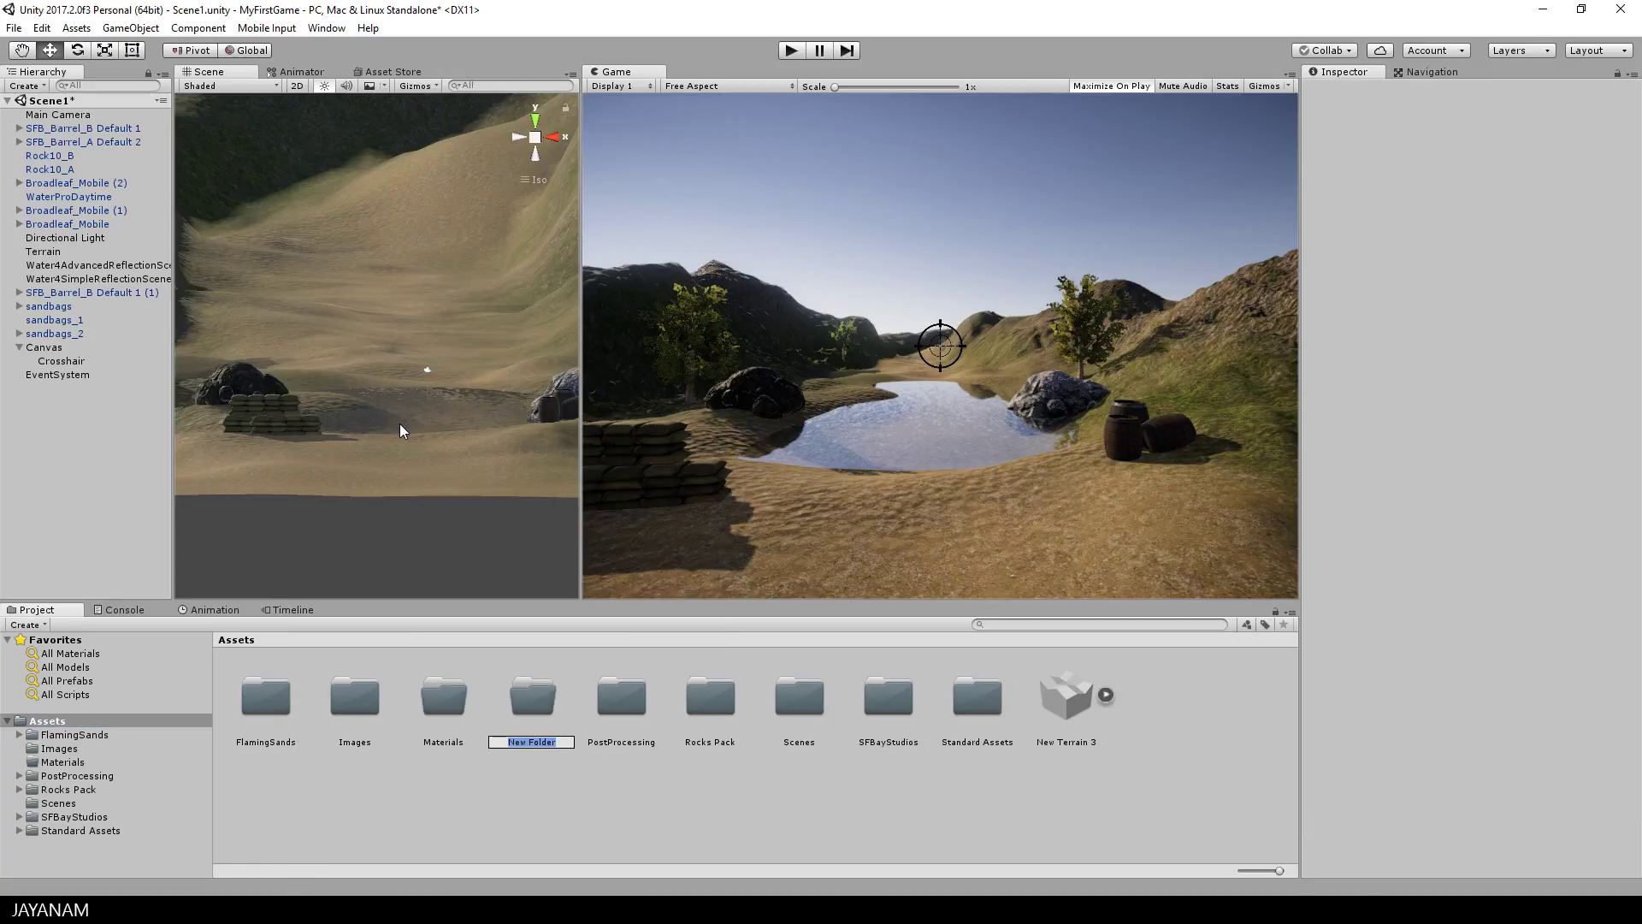
type("Scrit")
key("BackSpace")
type("pts")
key("Return")
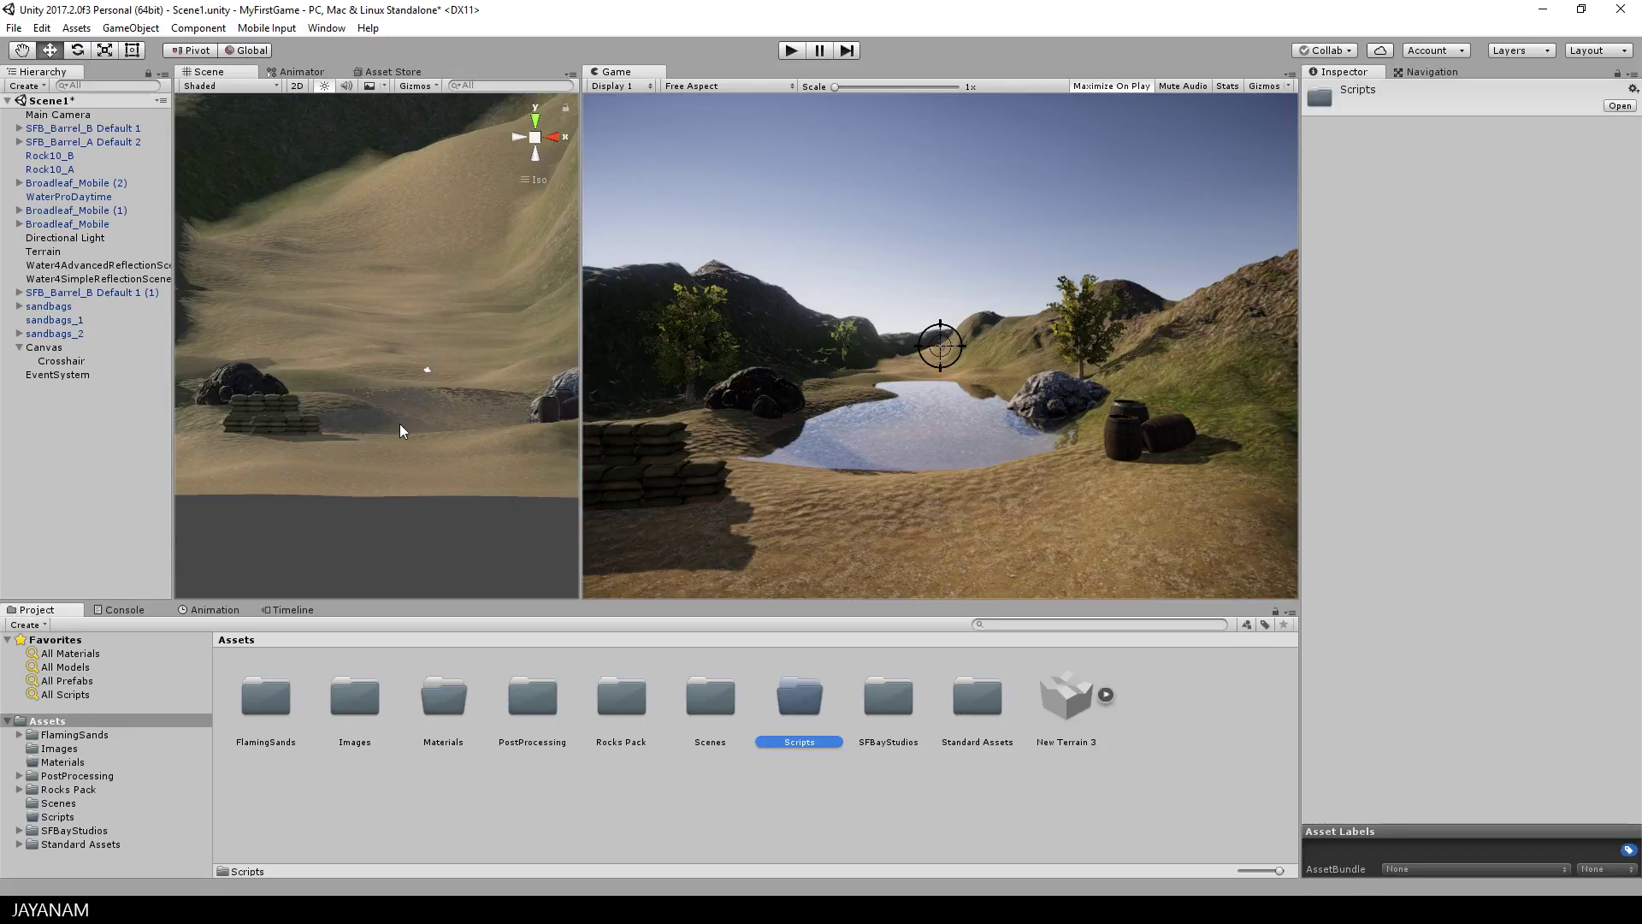
Step: Create a C# script named Crosshair inside the Scripts folder
double_click(804, 705)
right_click(284, 711)
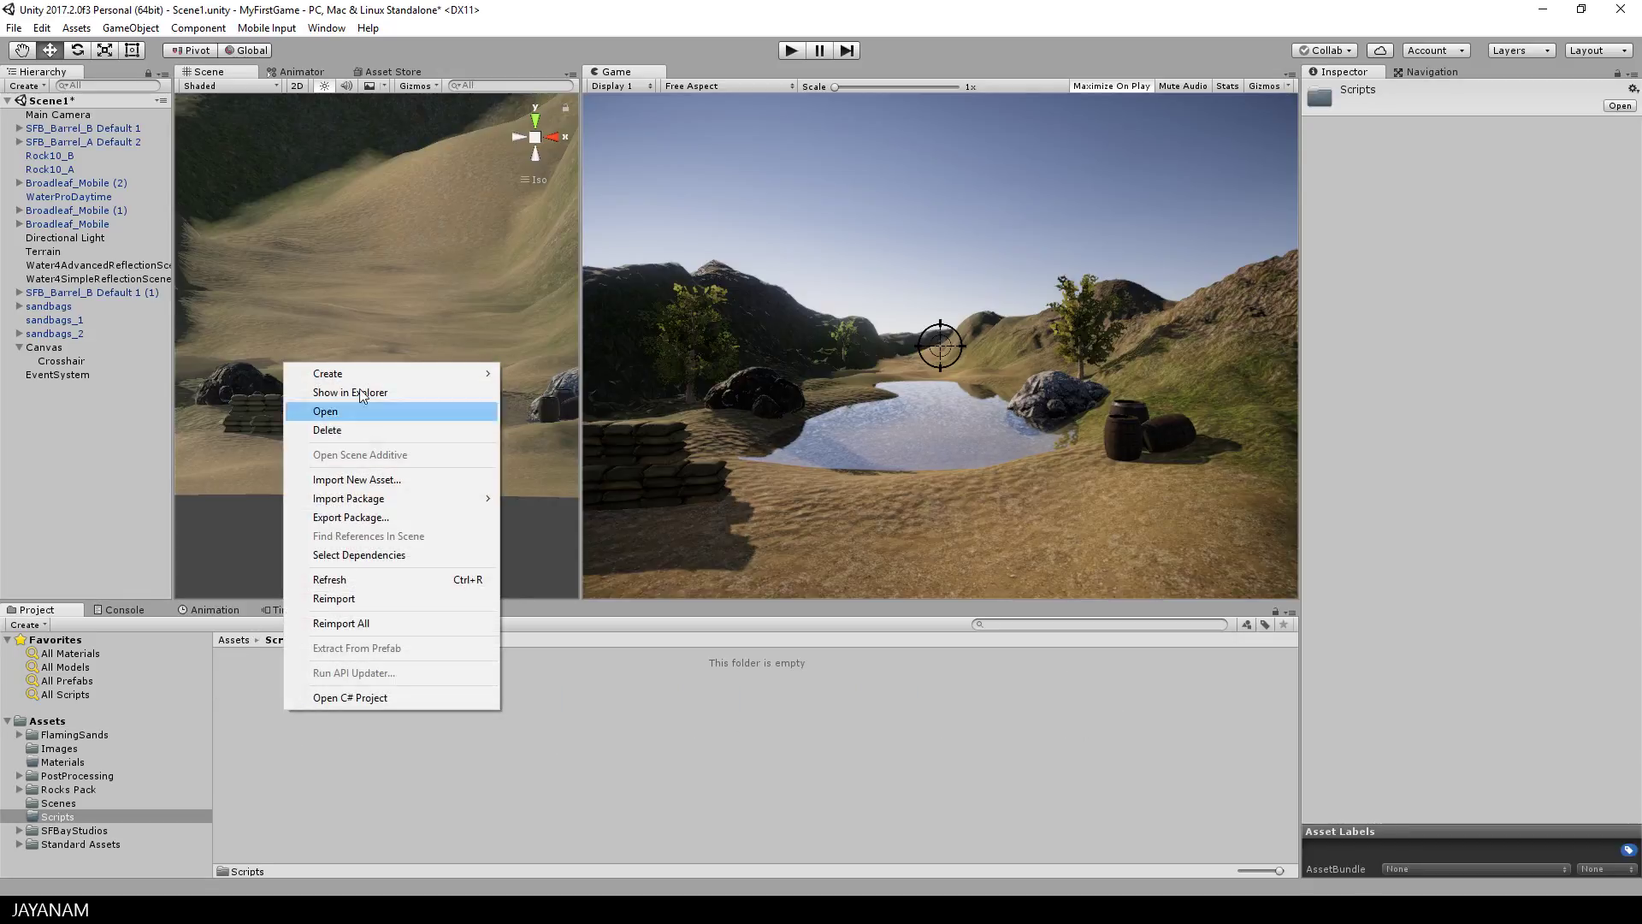
mouse_move(361, 373)
left_click(209, 392)
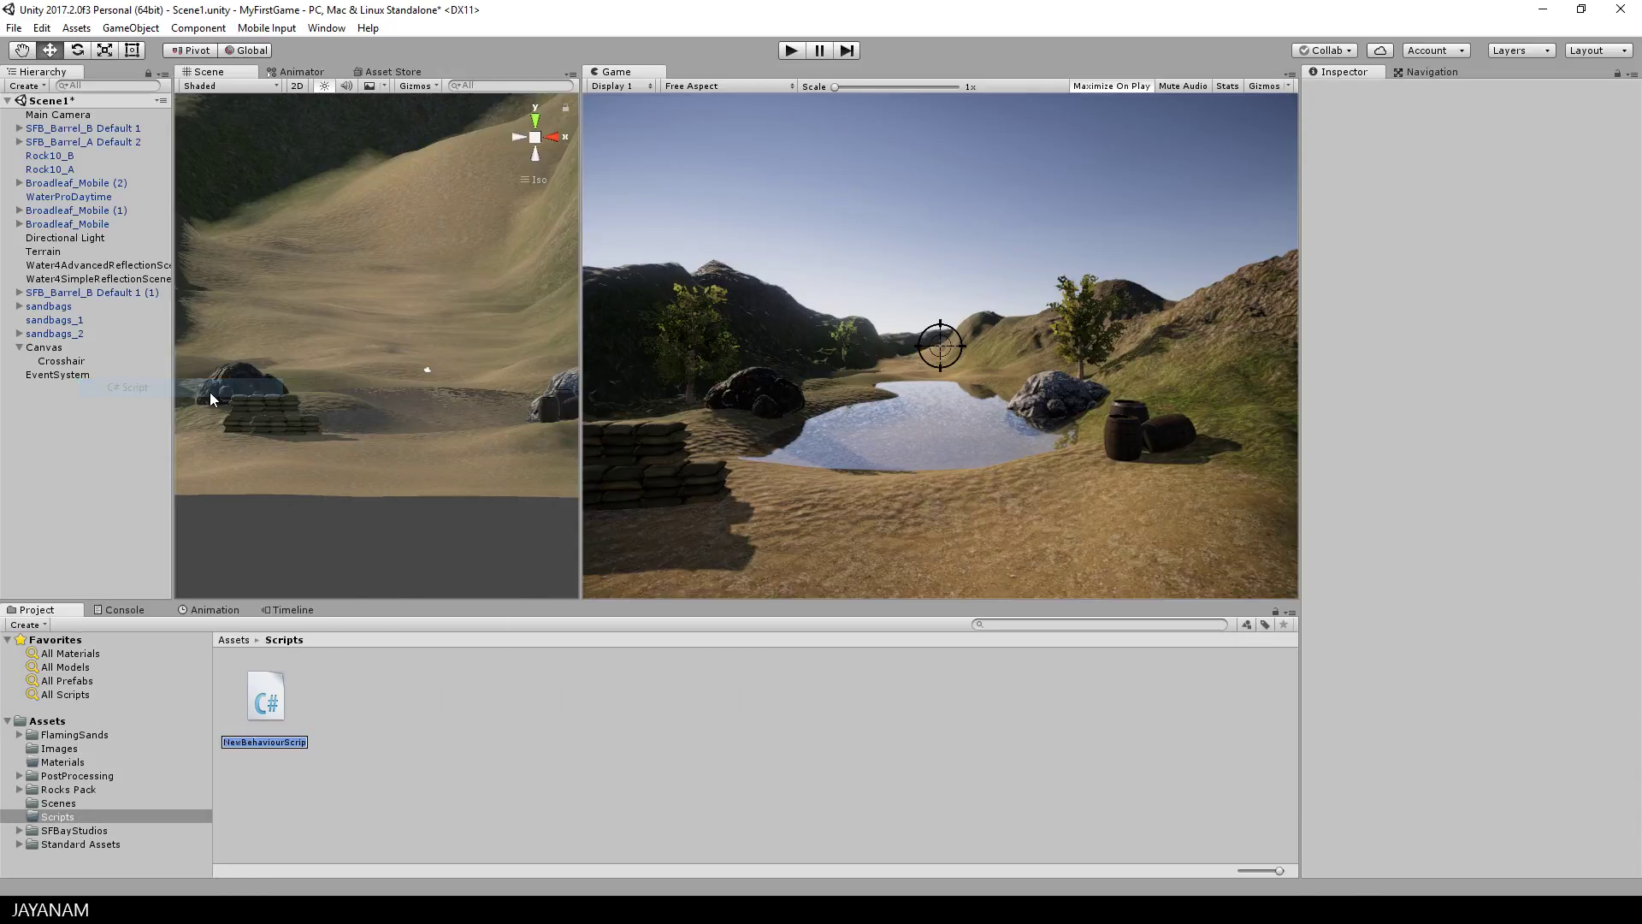
type("Crosshair")
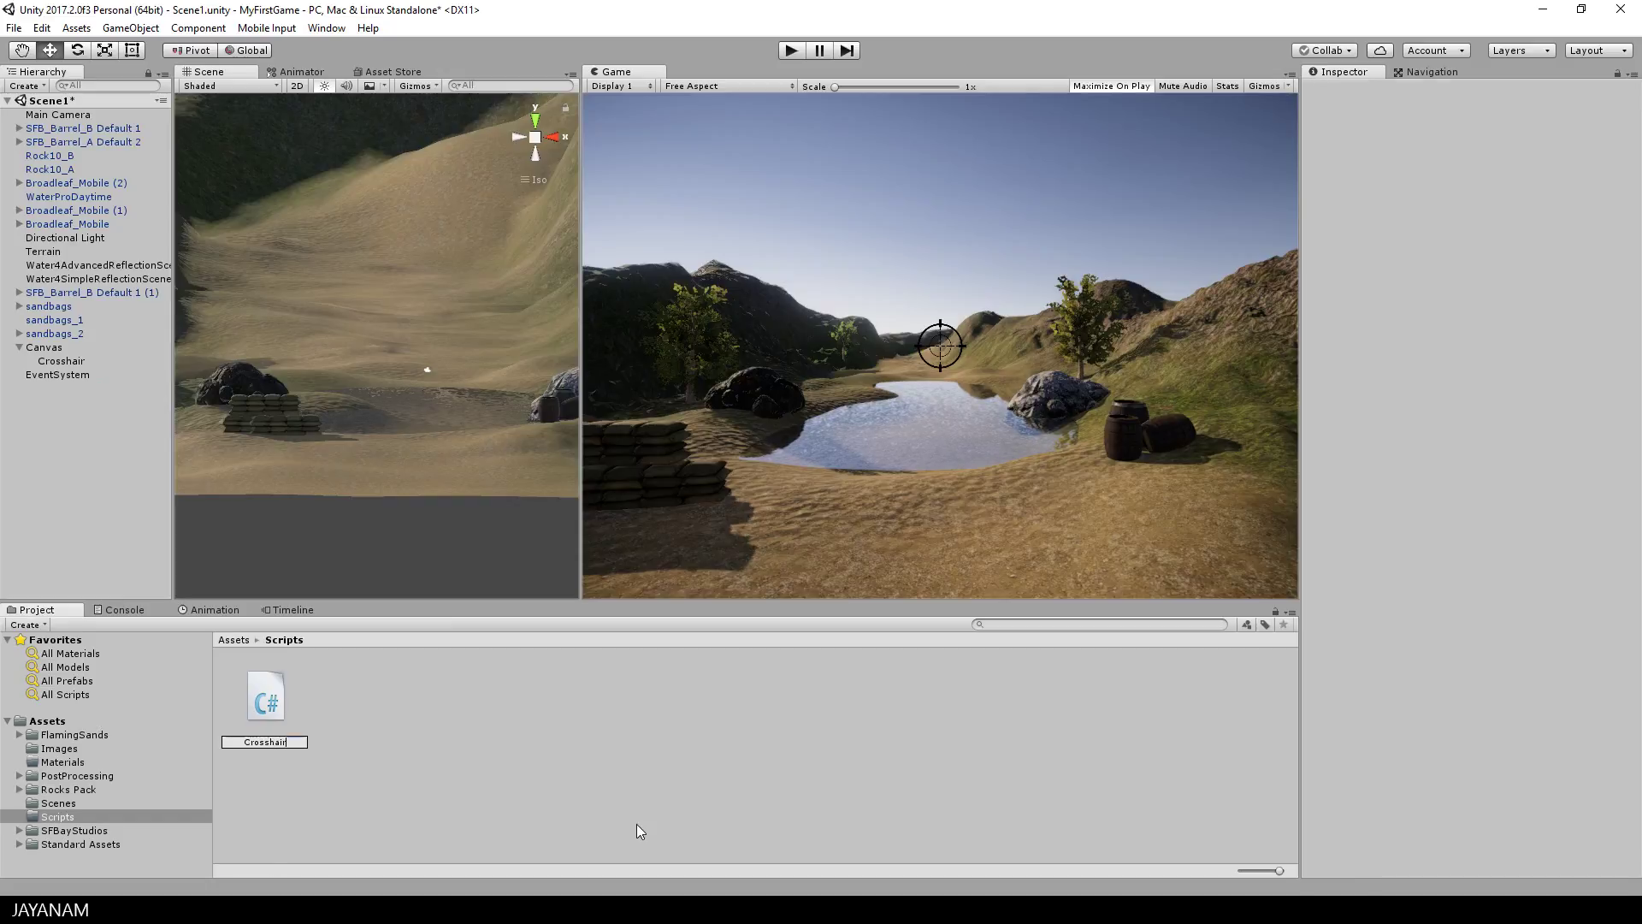
key("Return")
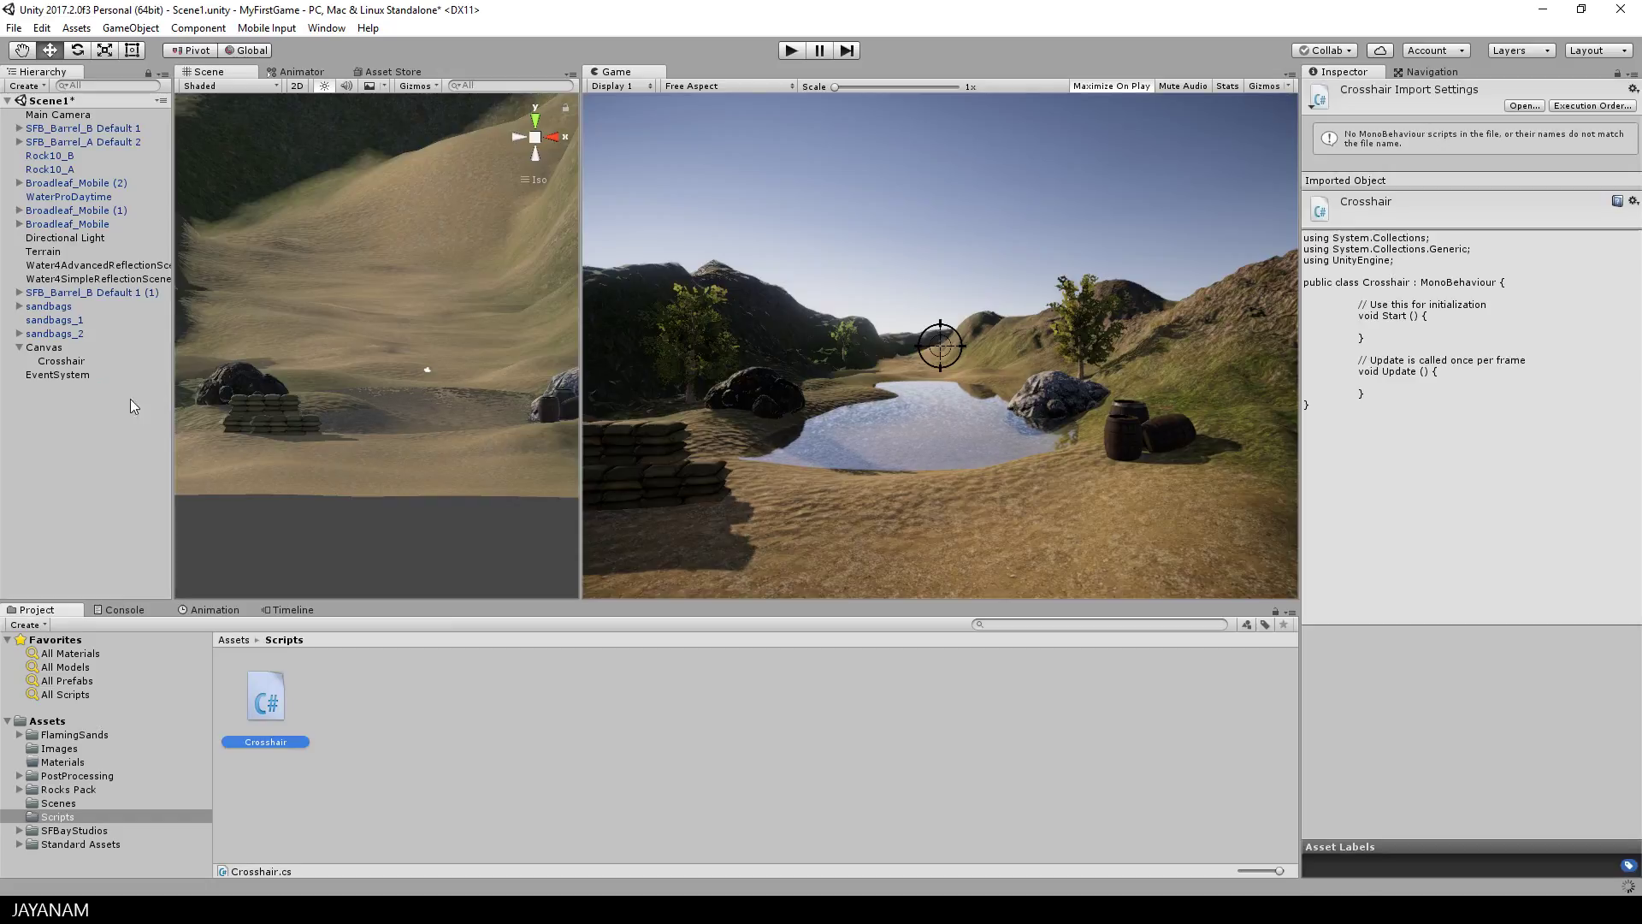
Step: Attach the Crosshair script to the Crosshair UI object via Add Component
left_click(61, 361)
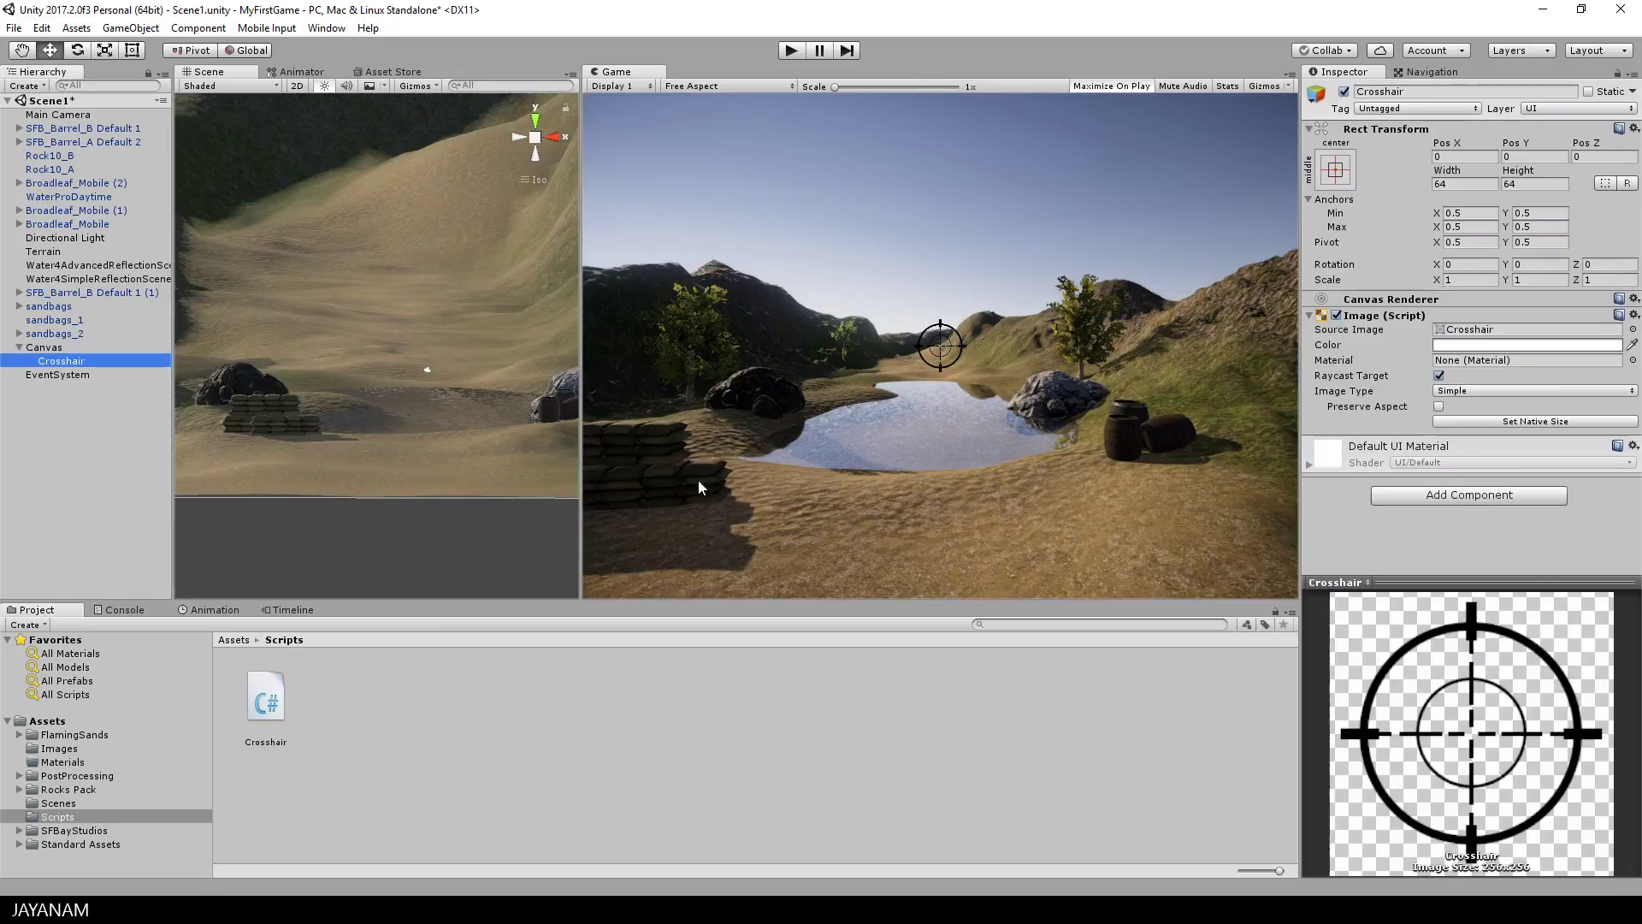
left_click(1468, 495)
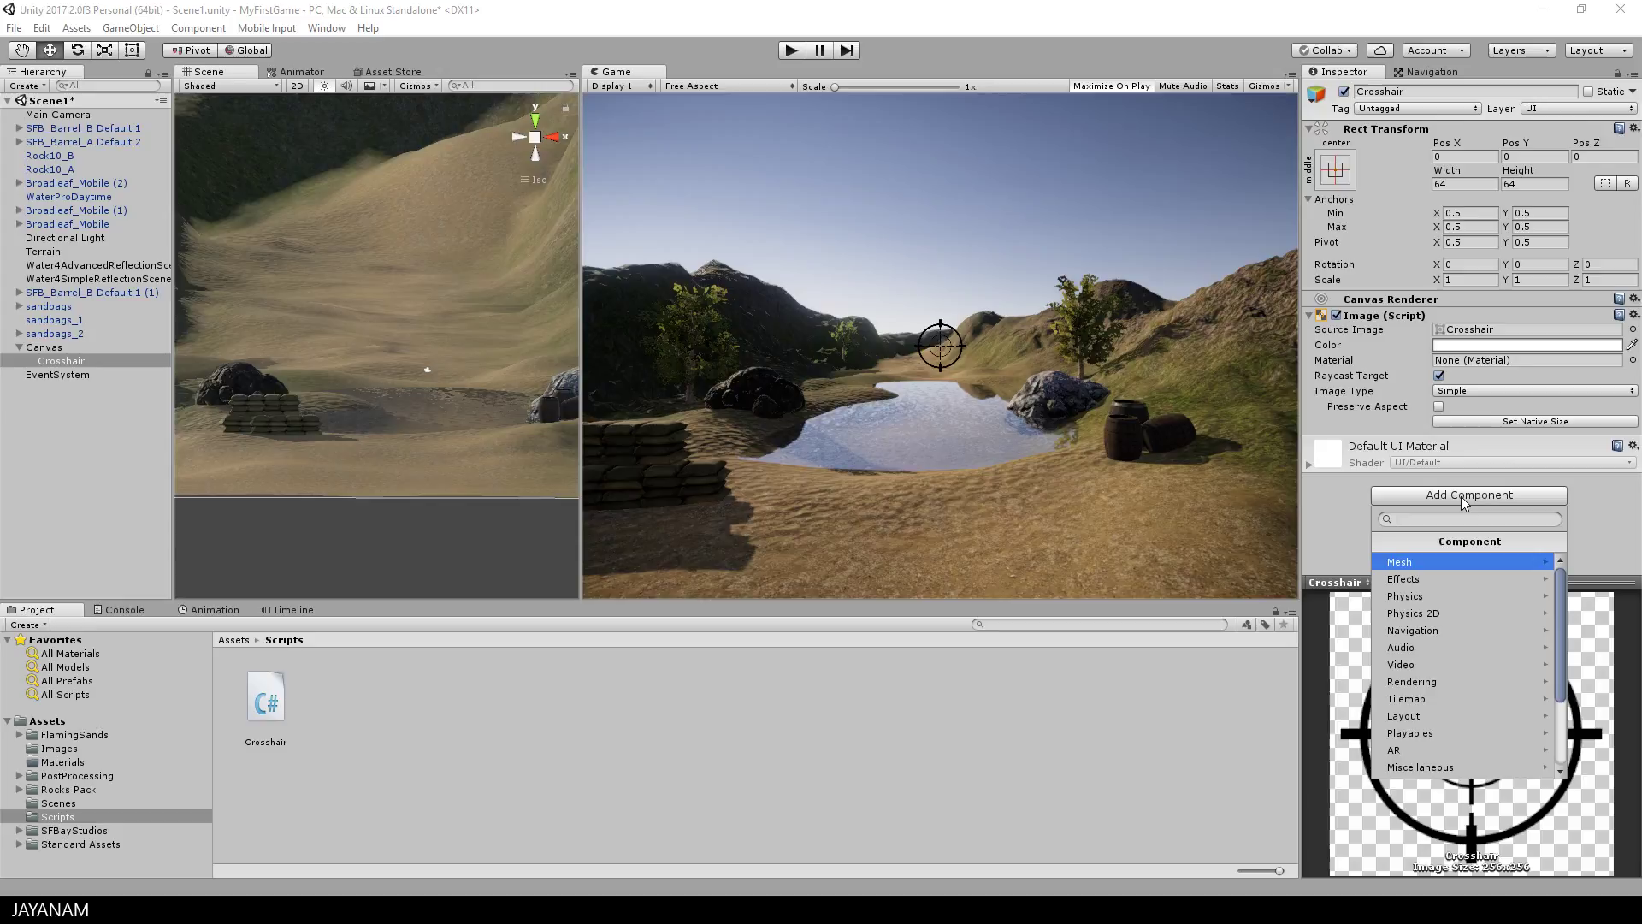
type("cros")
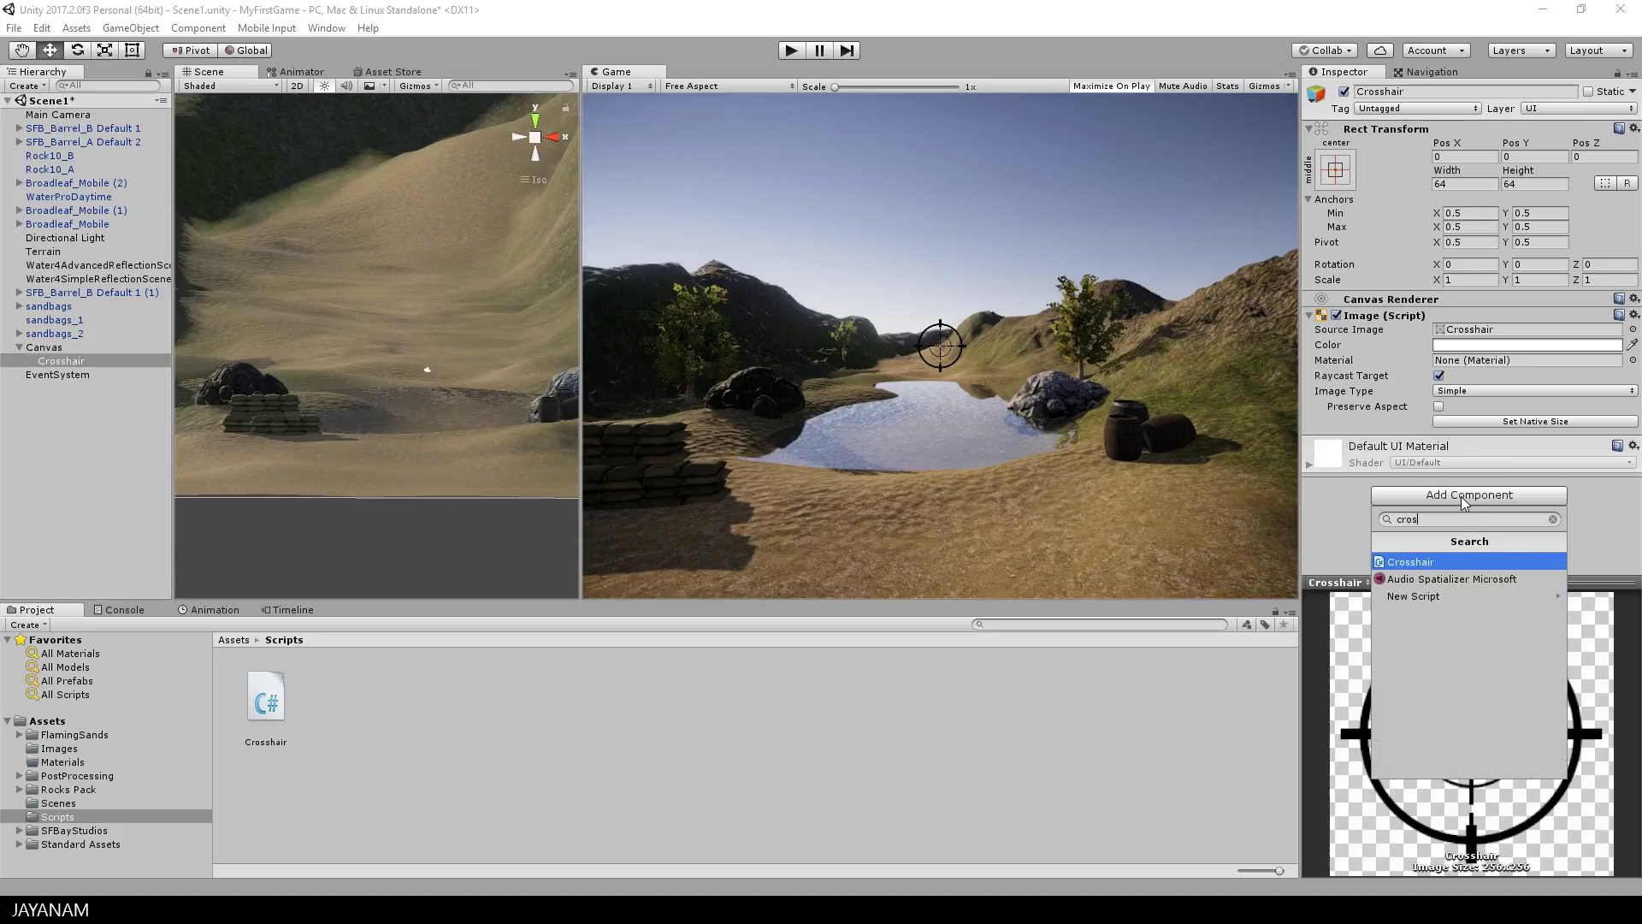
left_click(1411, 563)
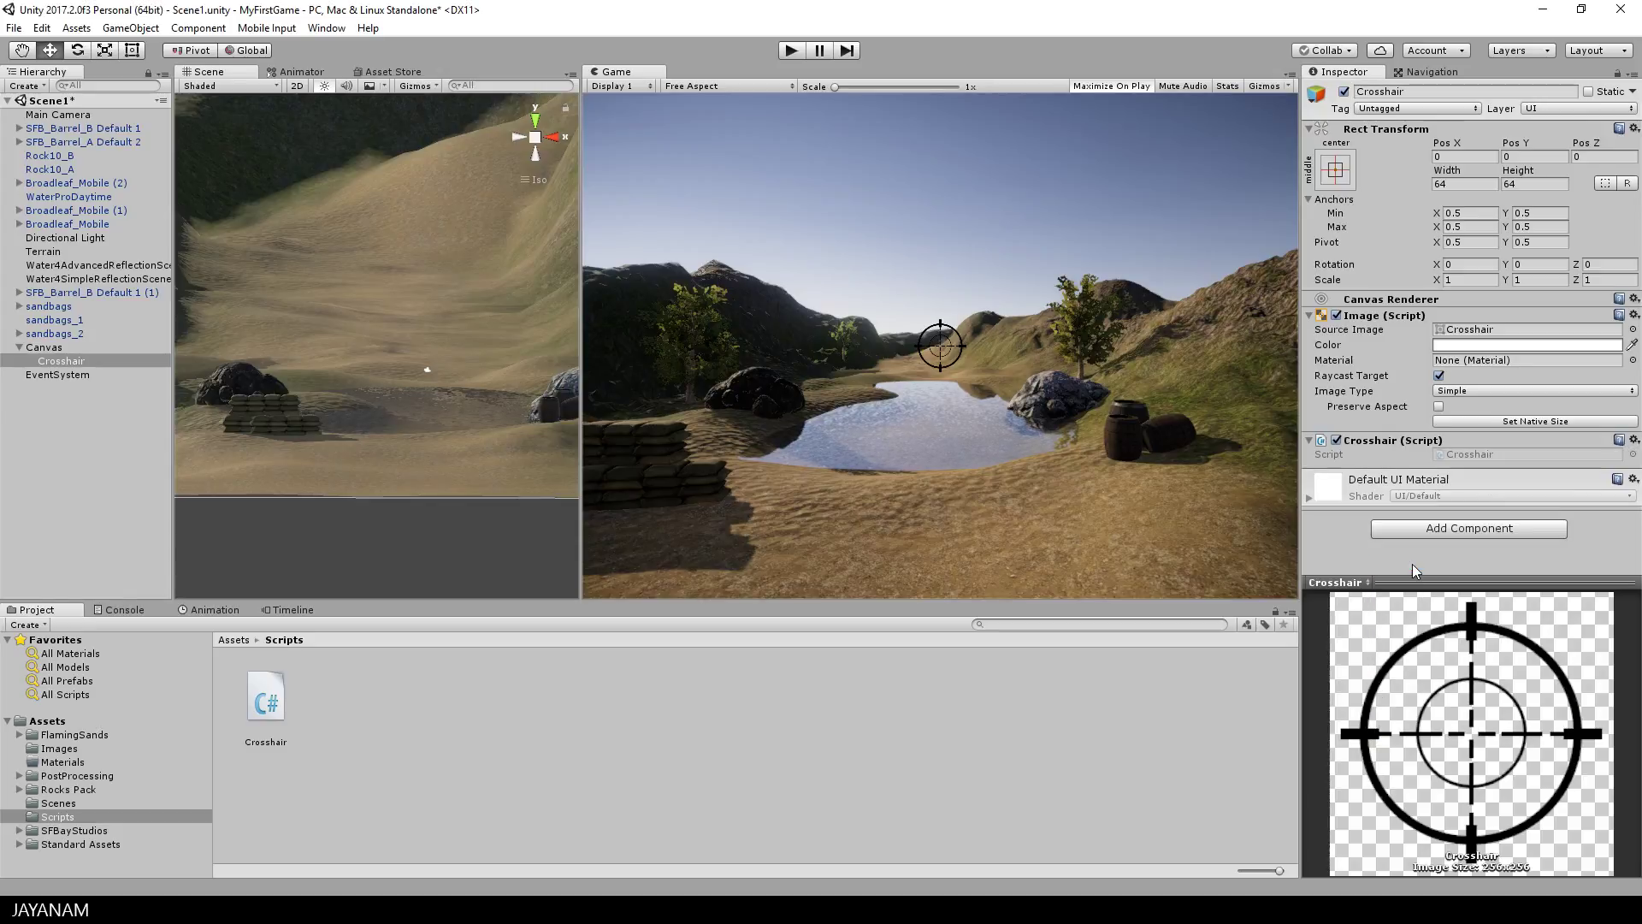
left_click(1470, 454)
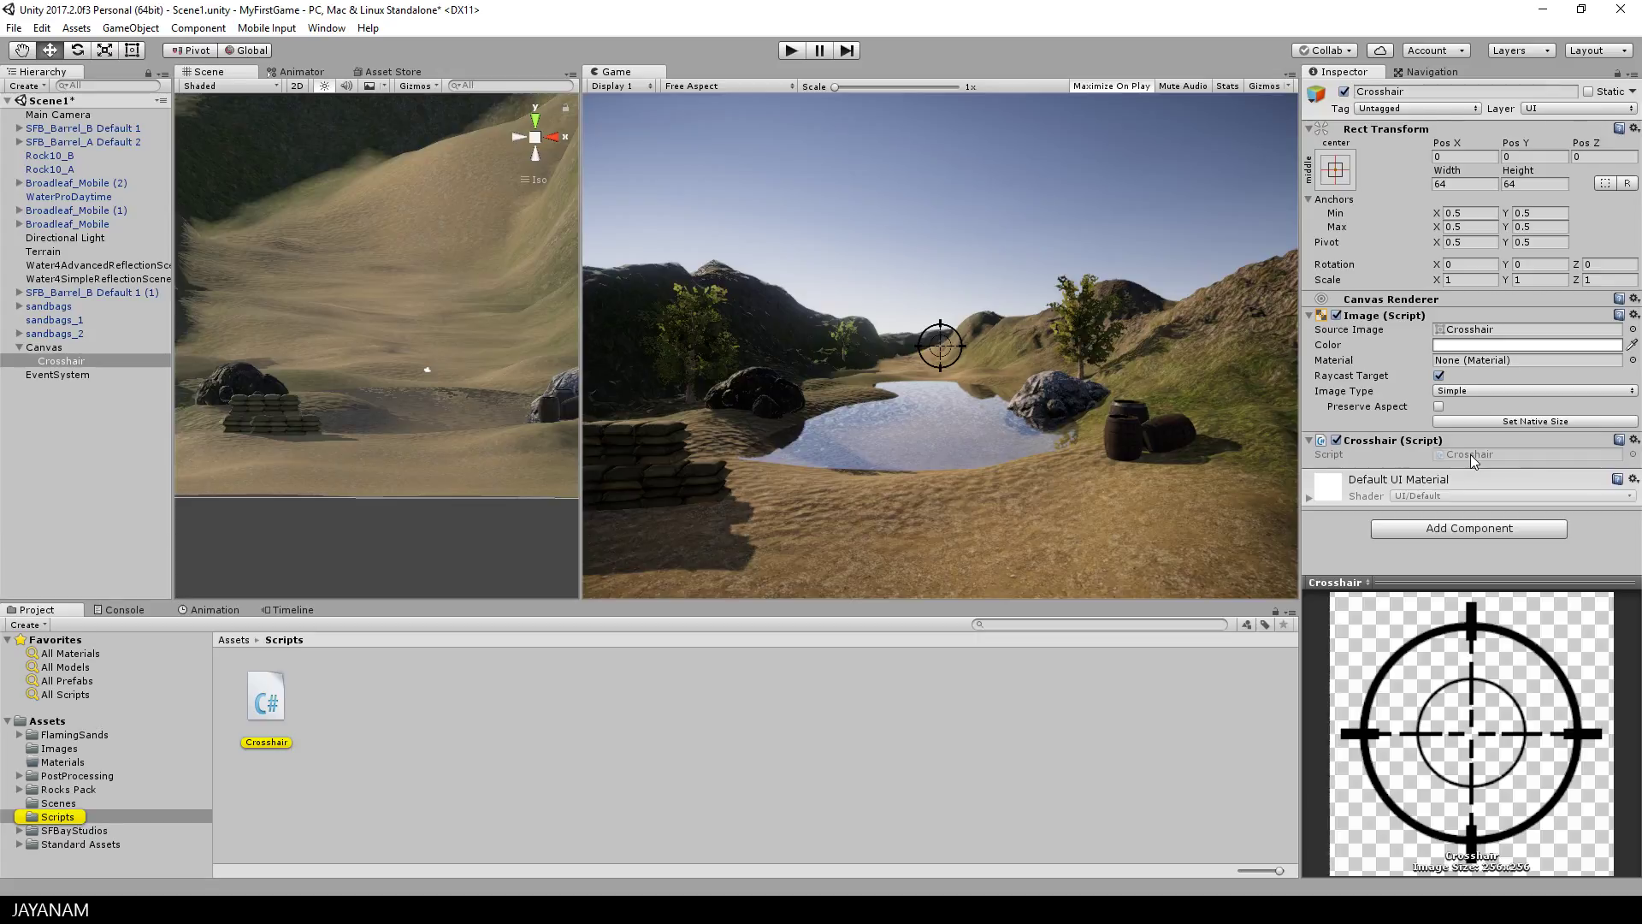
Step: Keep Visual Studio 2017 (Community) as the external script editor and open Crosshair.cs
left_click(42, 28)
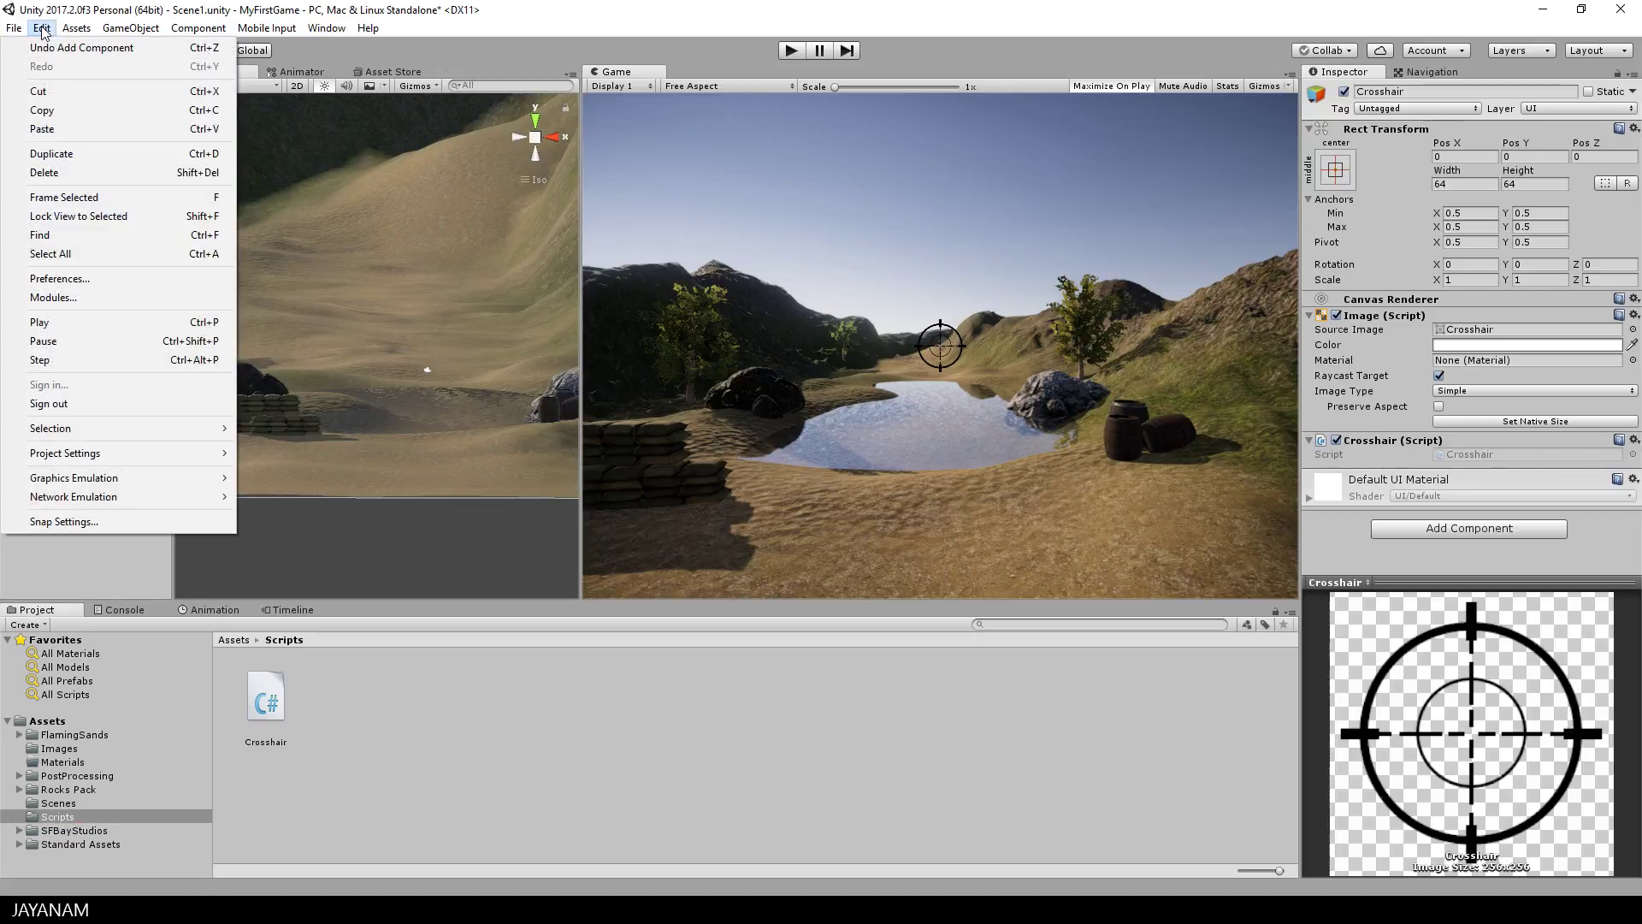
left_click(72, 279)
left_click(142, 164)
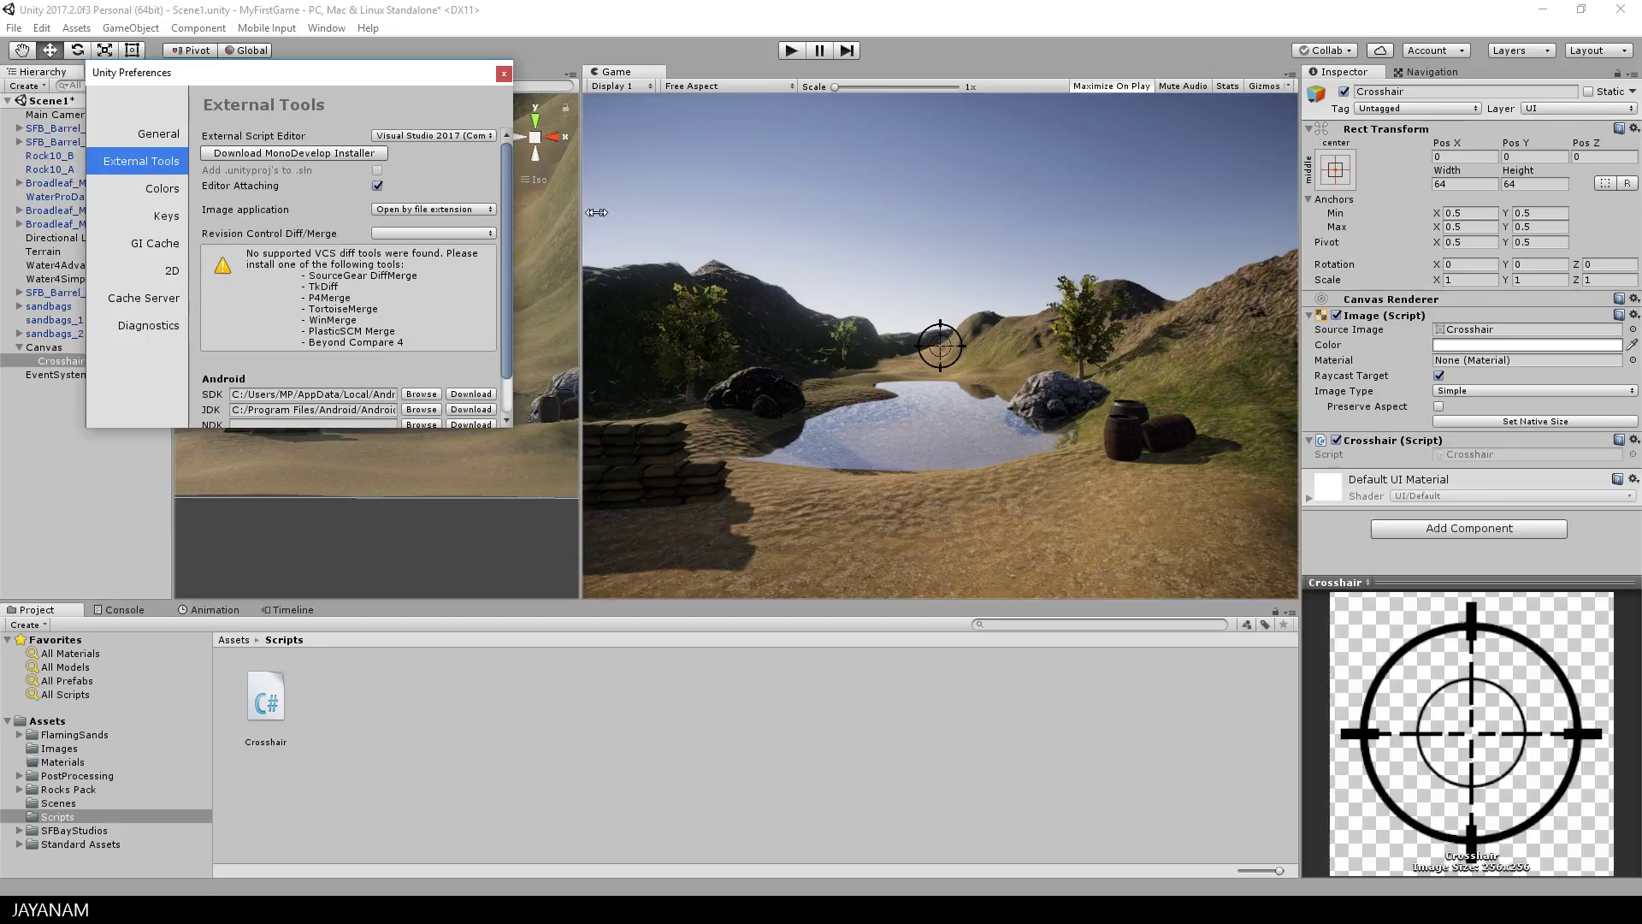
left_click(423, 137)
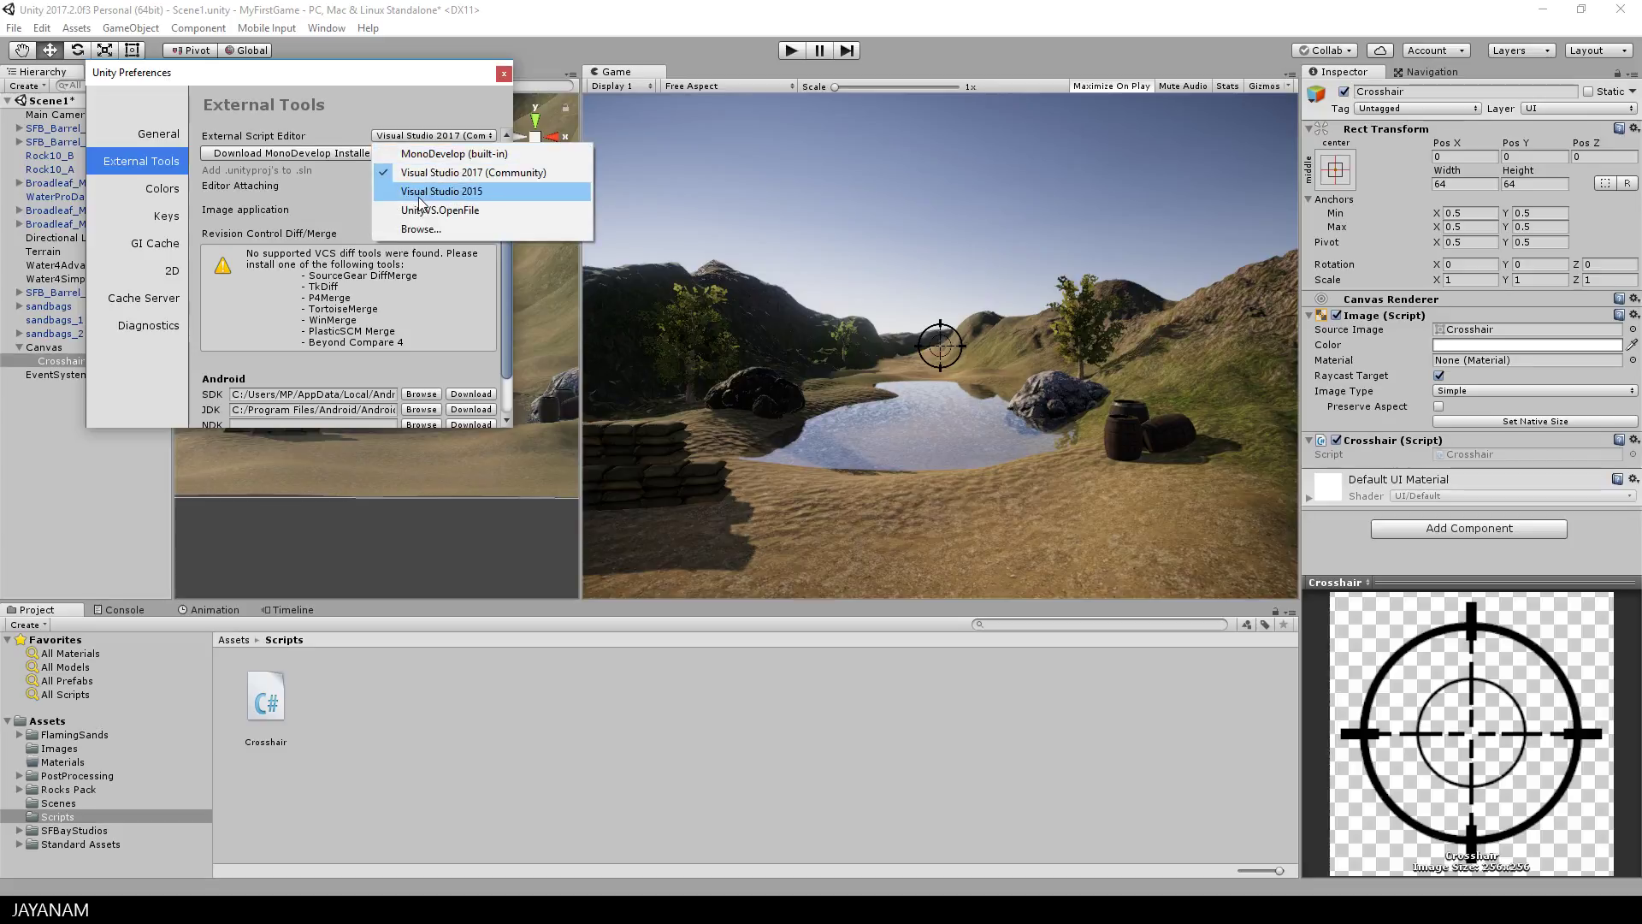
left_click(459, 174)
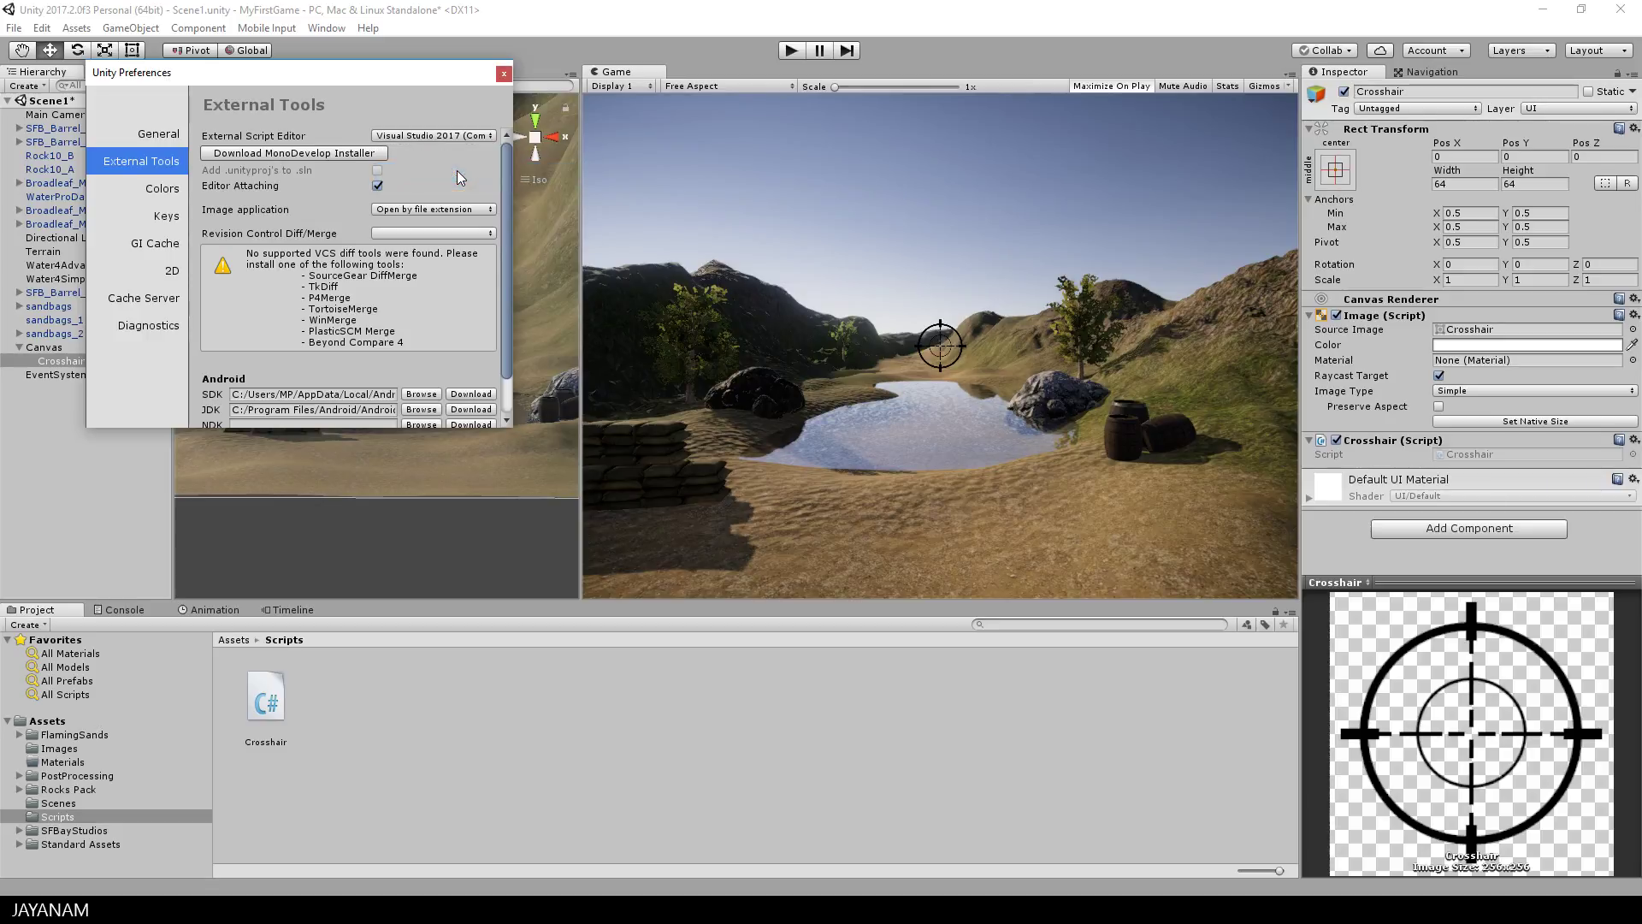
left_click(504, 74)
double_click(272, 703)
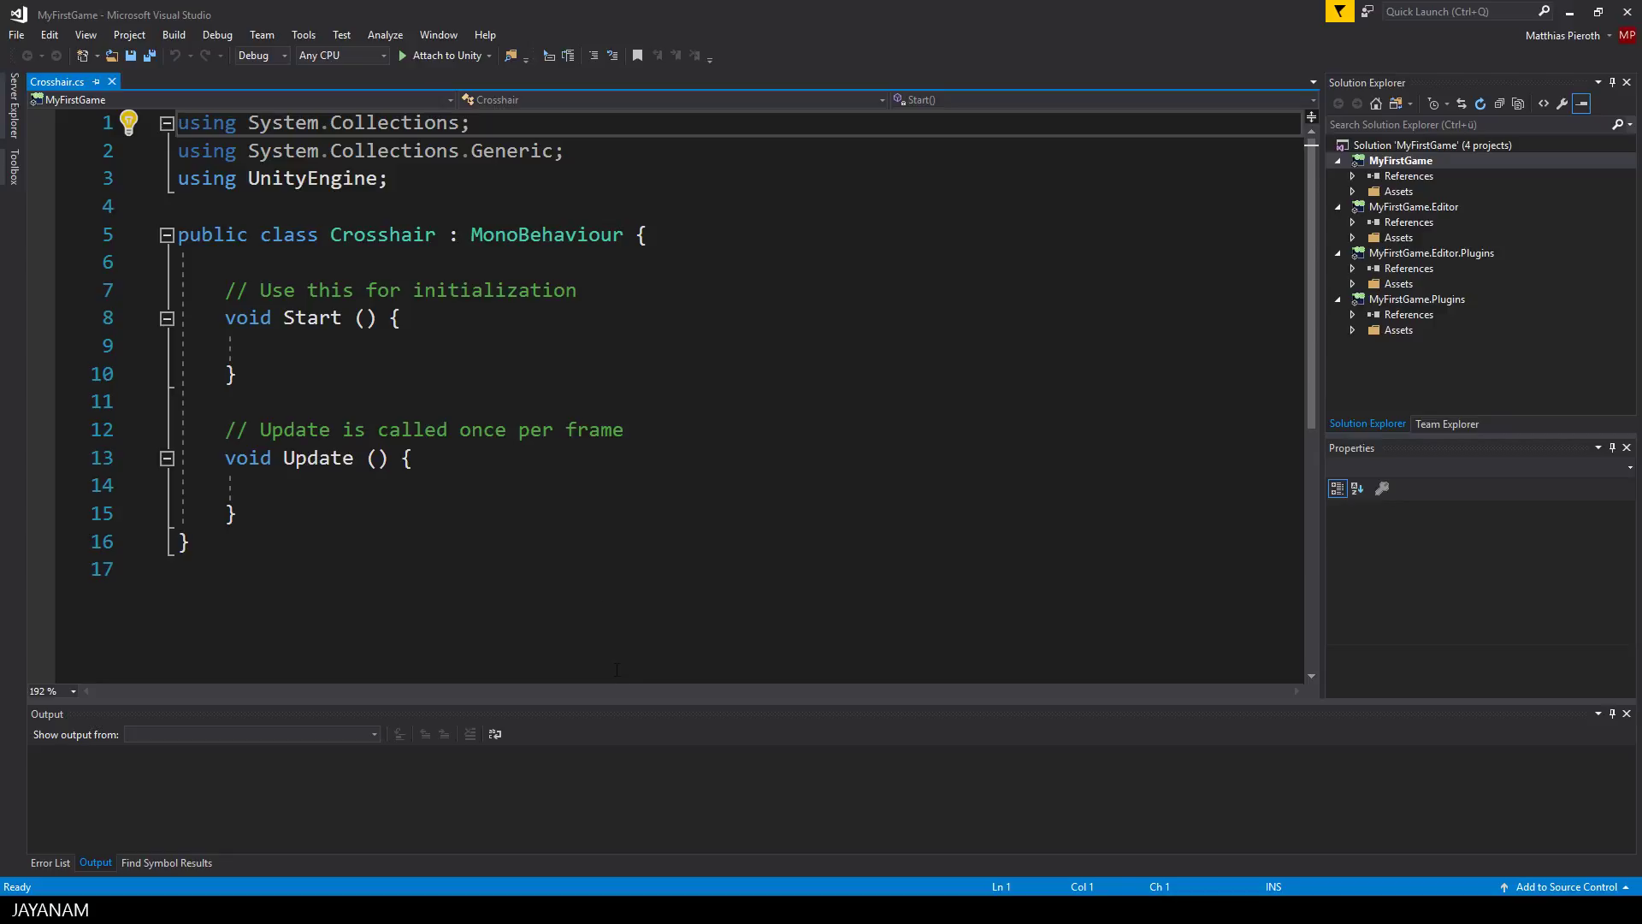
Step: Highlight the MonoBehaviour base class in the loaded Crosshair.cs
double_click(501, 229)
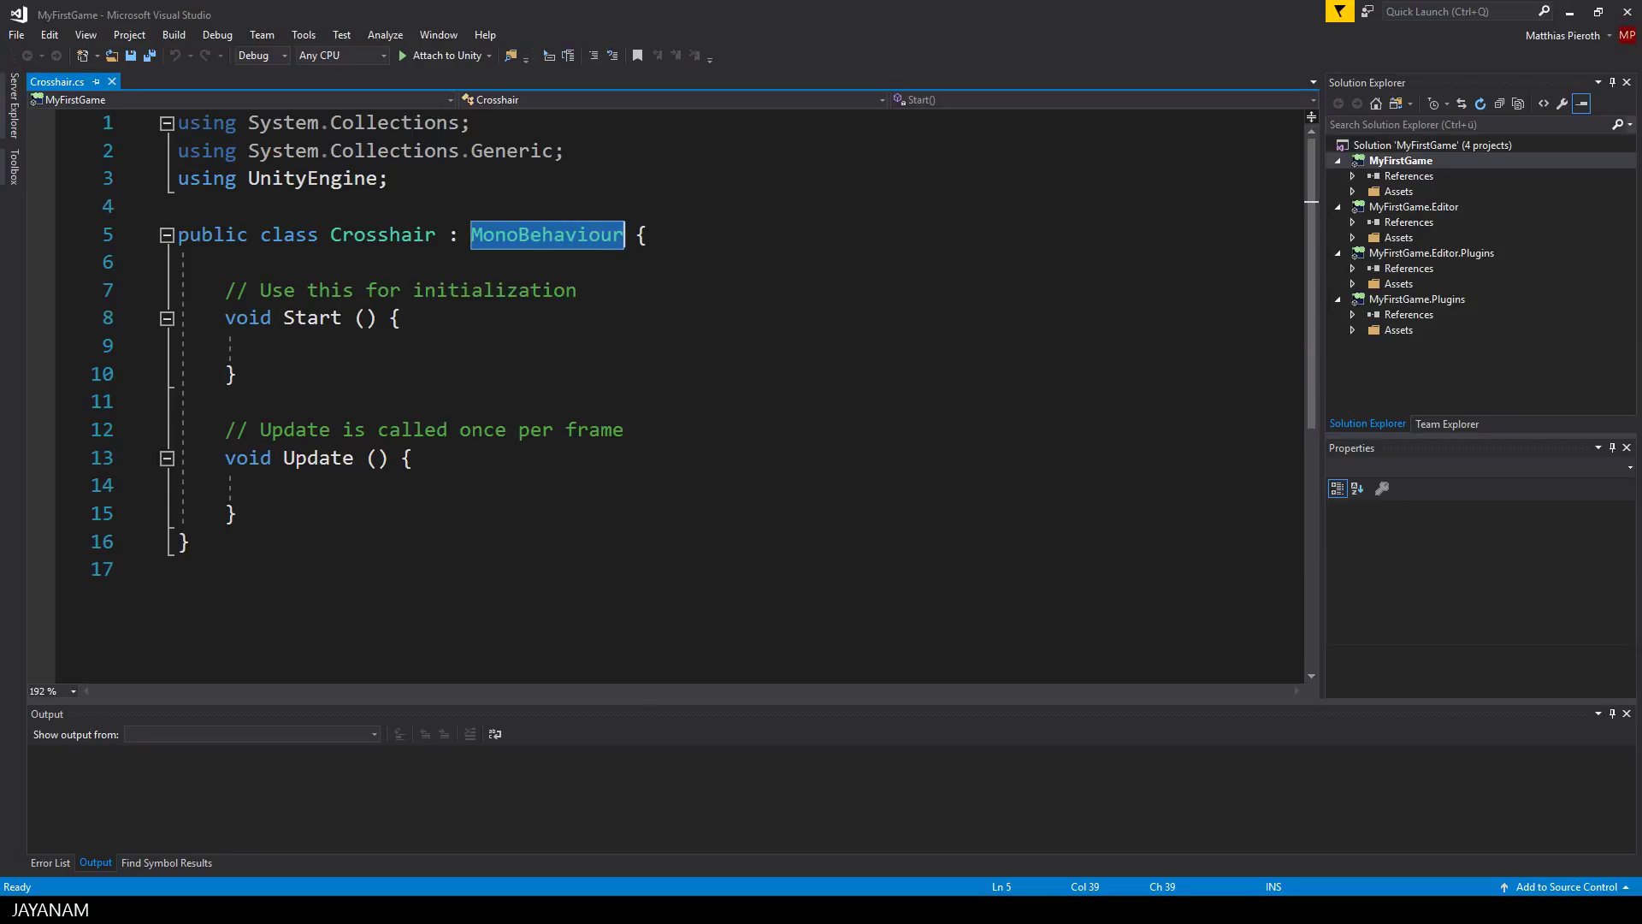
Step: In Start, add the comment '// Hide mouse cursor' and 'Cursor.visible = false;', then save
key("ctrl+s")
left_click(225, 345)
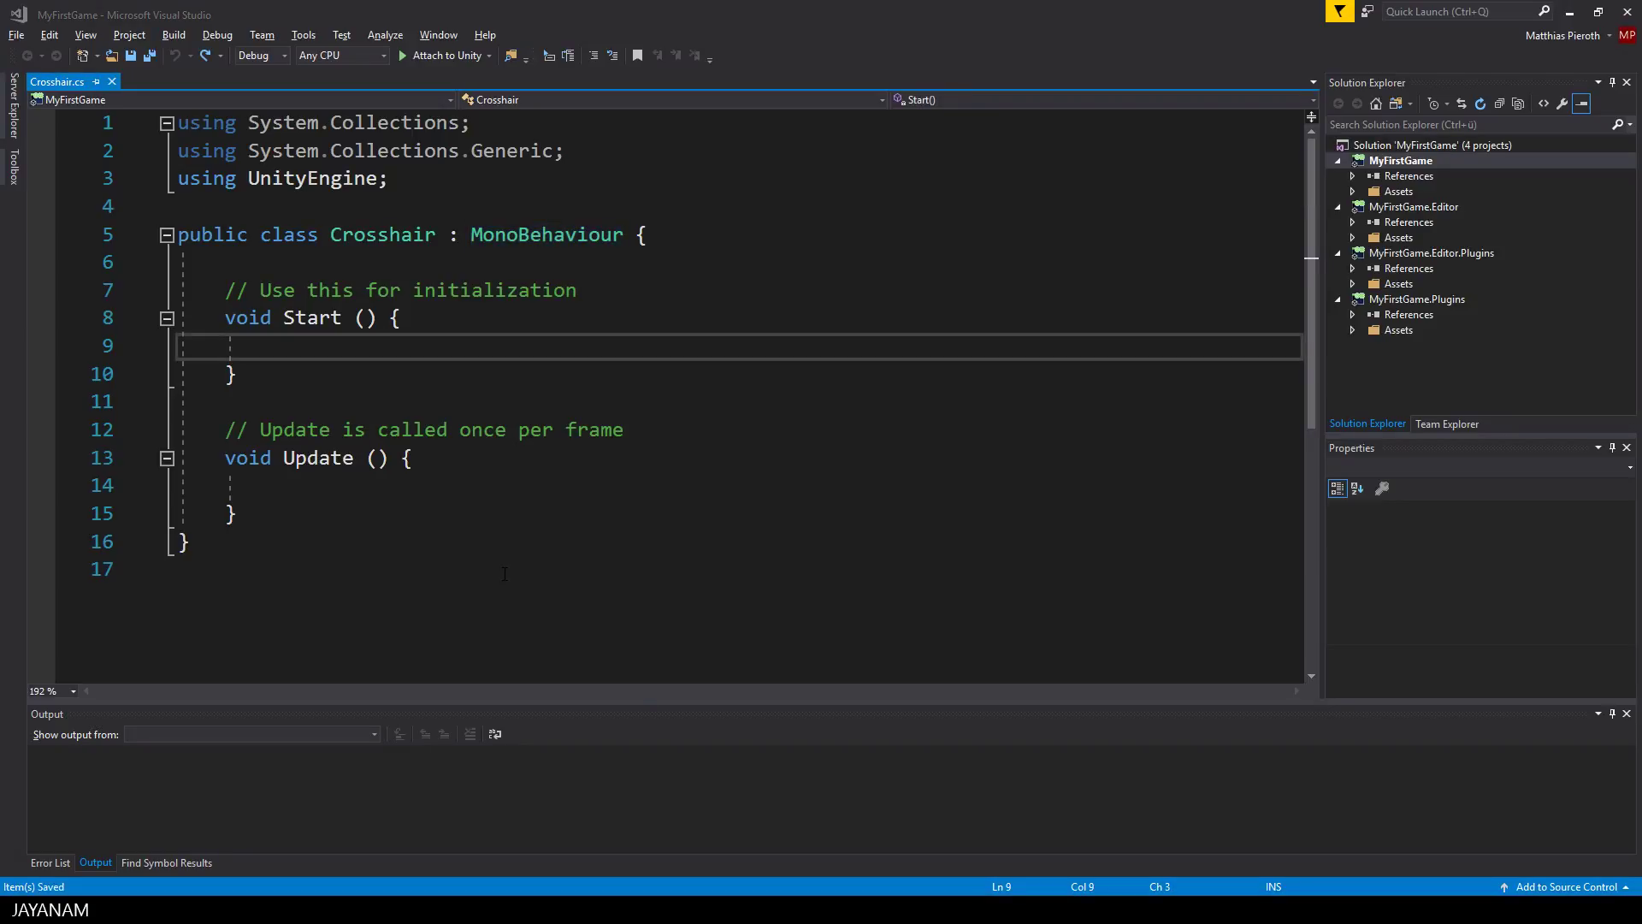
type("// ")
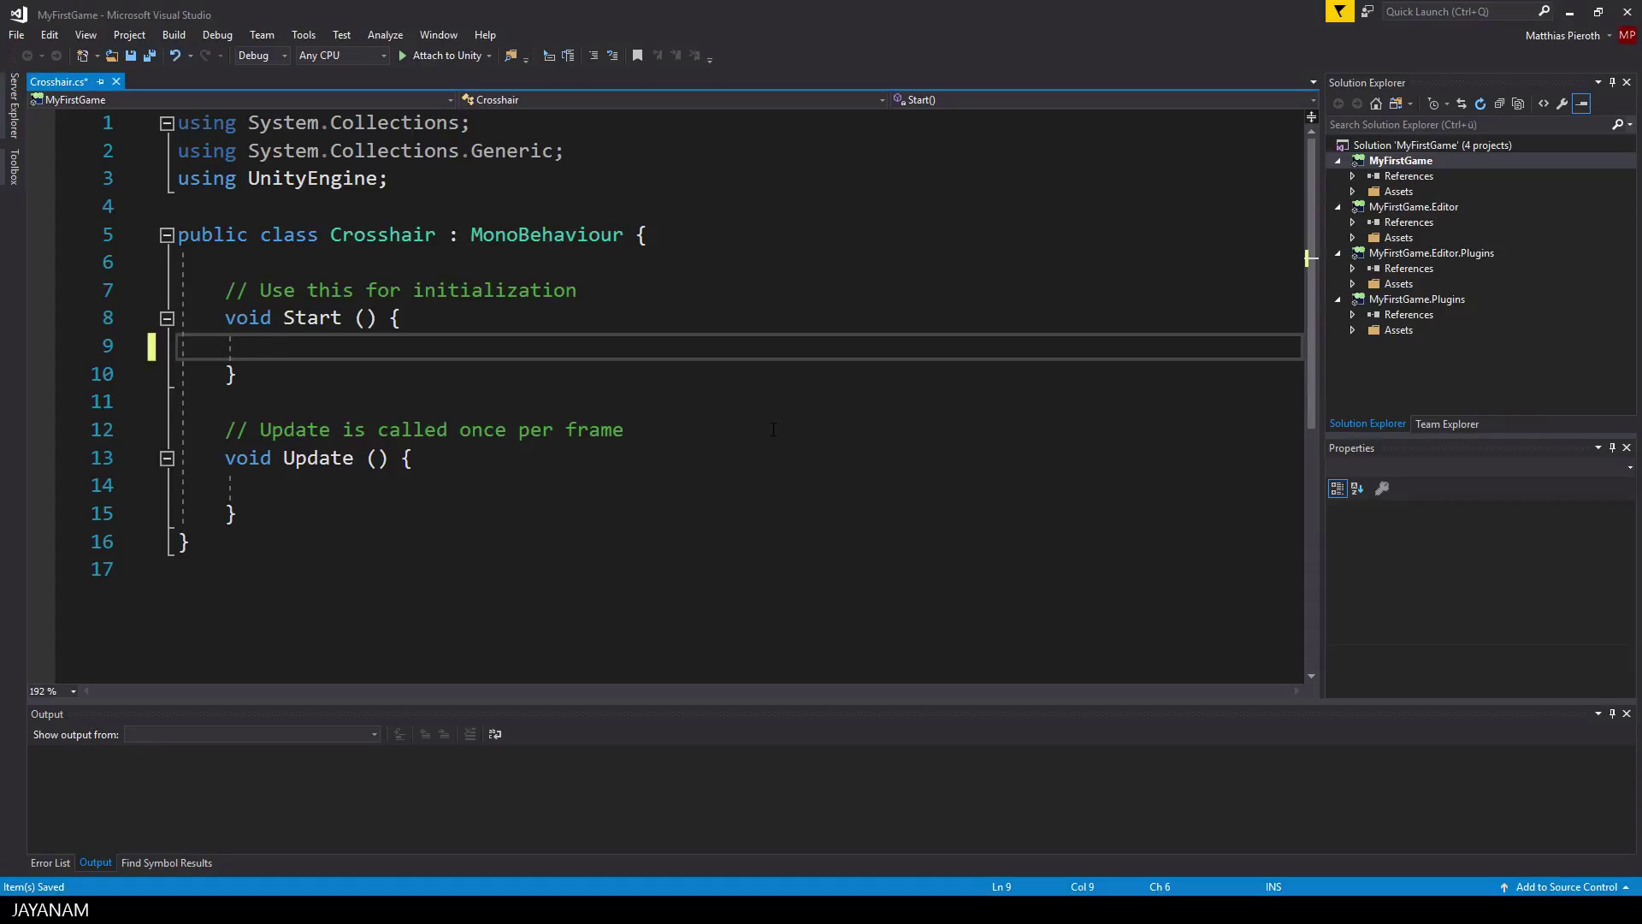
type("Hide mouse cursor")
key("Return")
type("Cu")
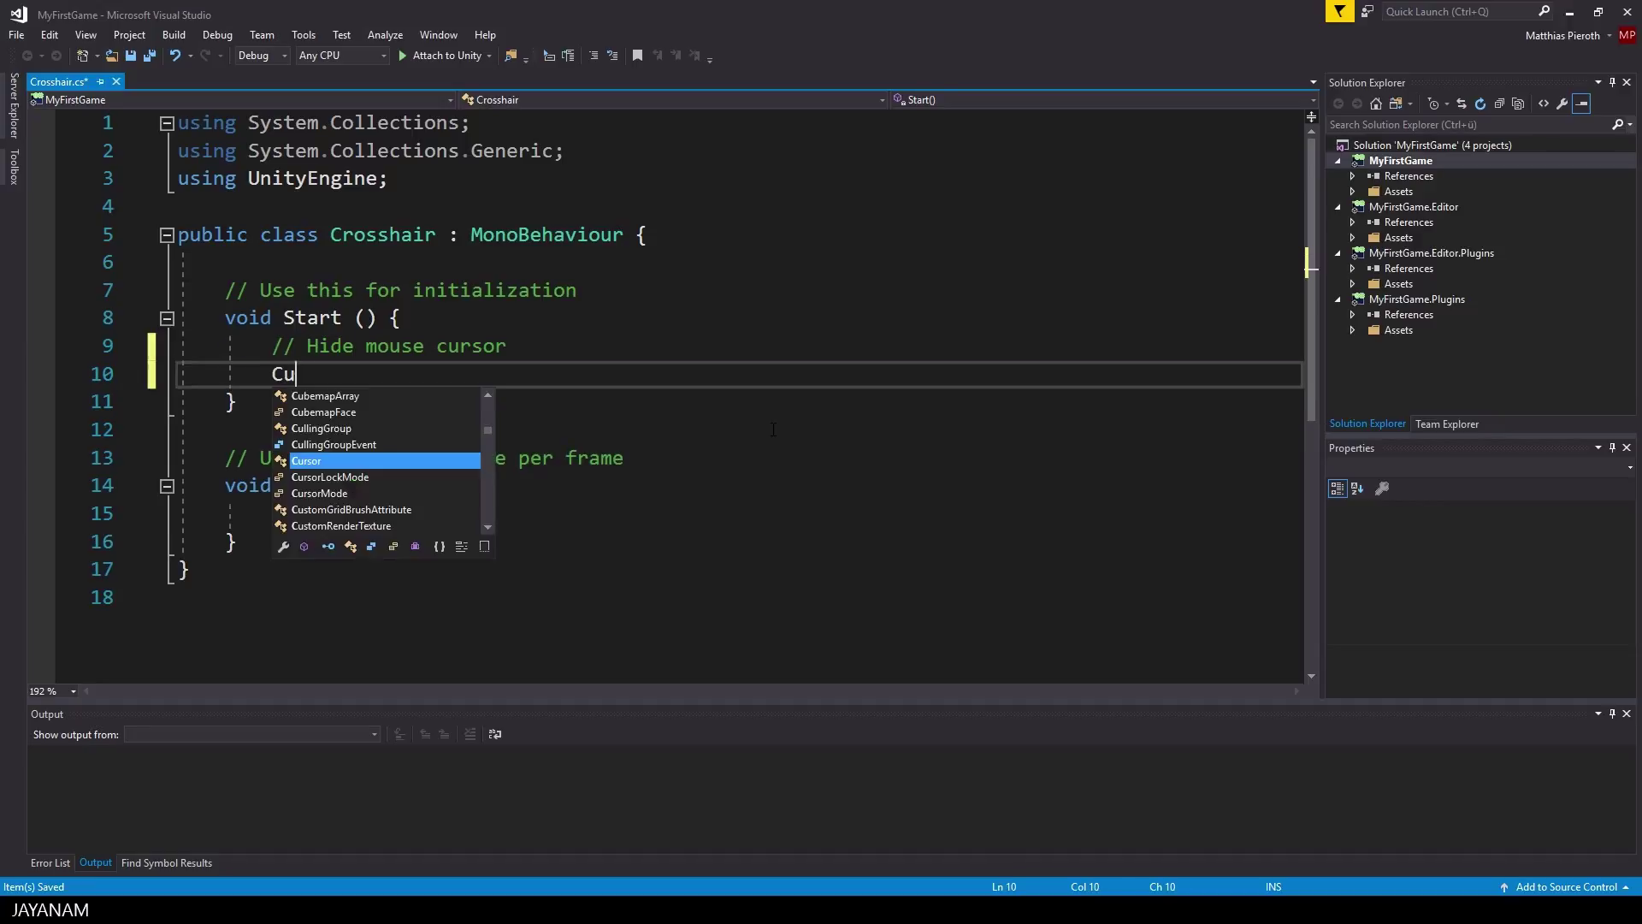
type("rsor.visible")
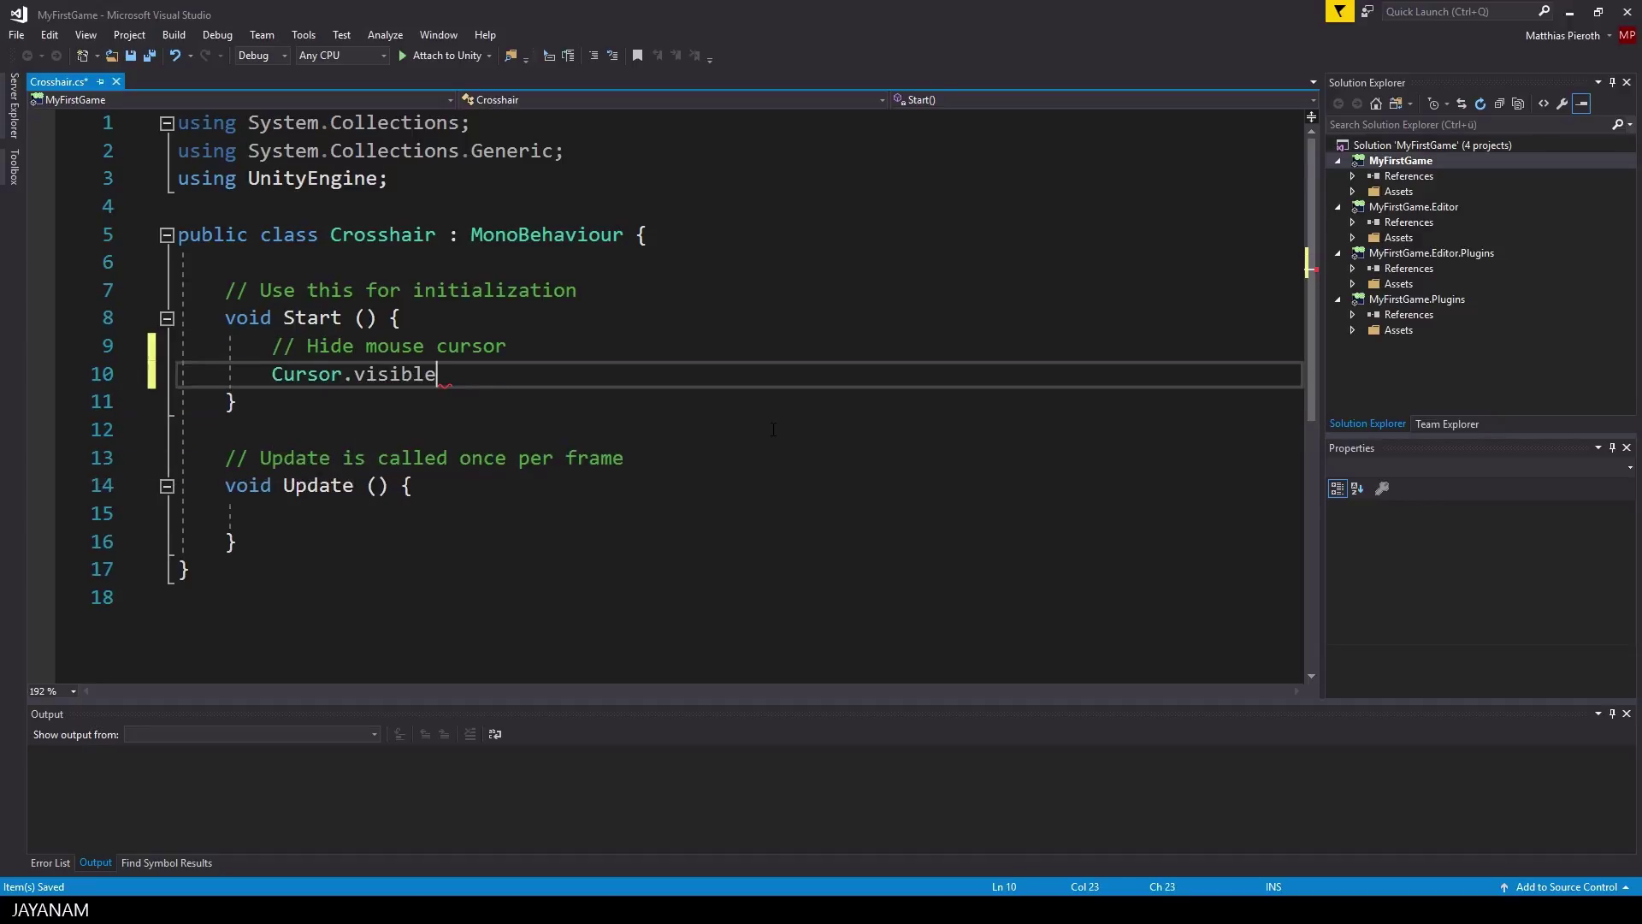
type(" = false;")
key("ctrl+s")
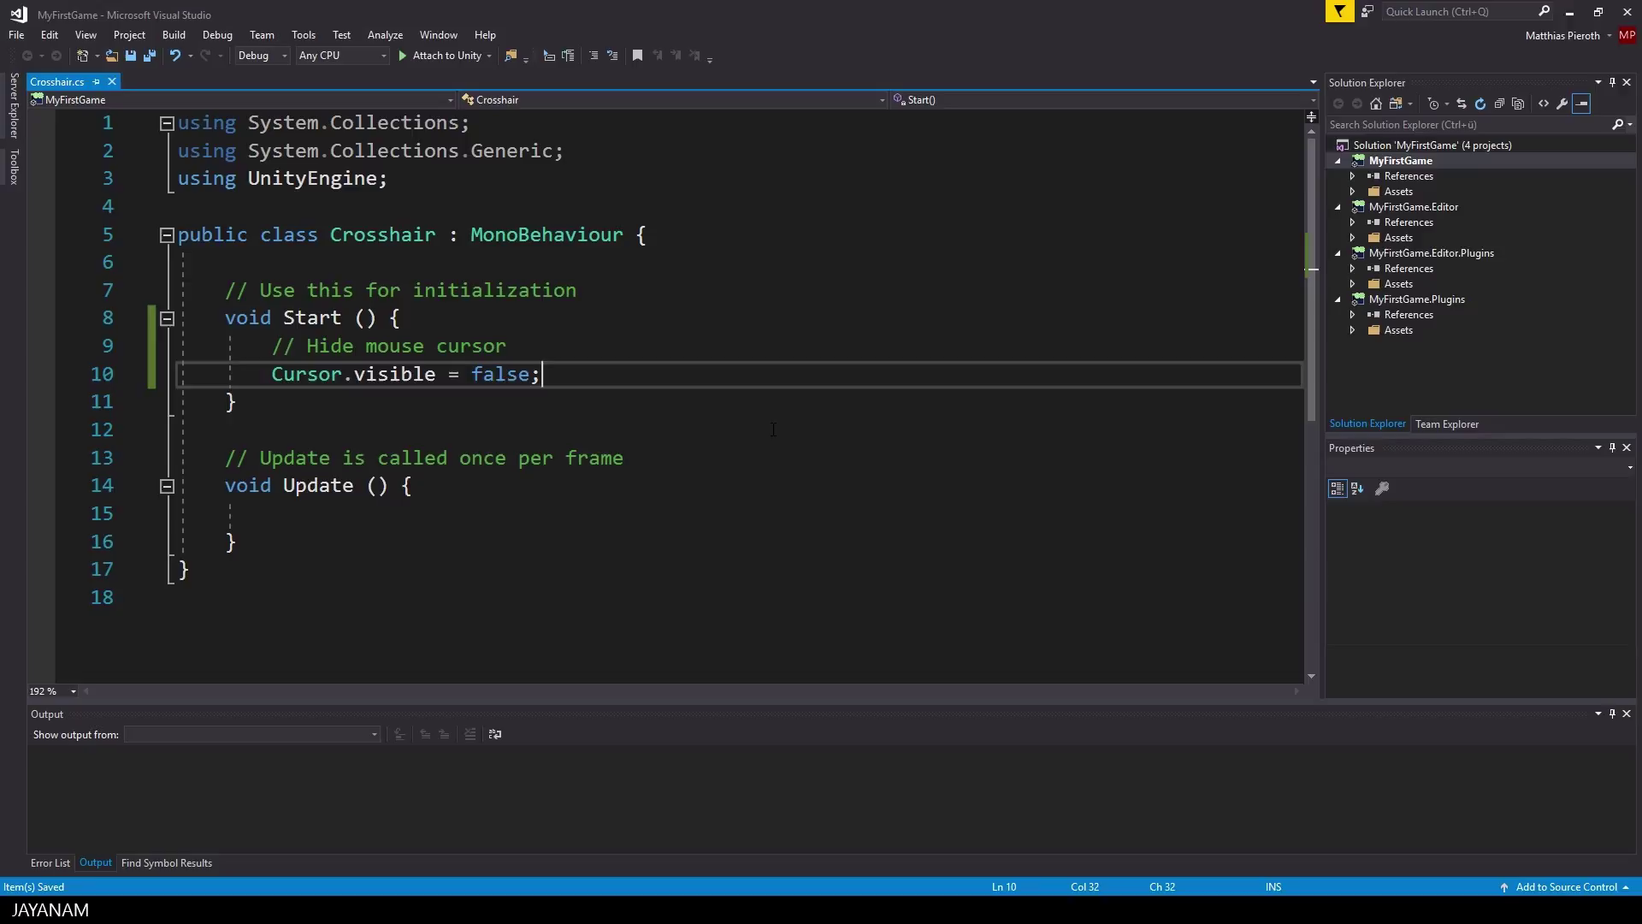
Step: In Update, write 'this.transform.position = Input.mousePosition;' and save the script
left_click(456, 495)
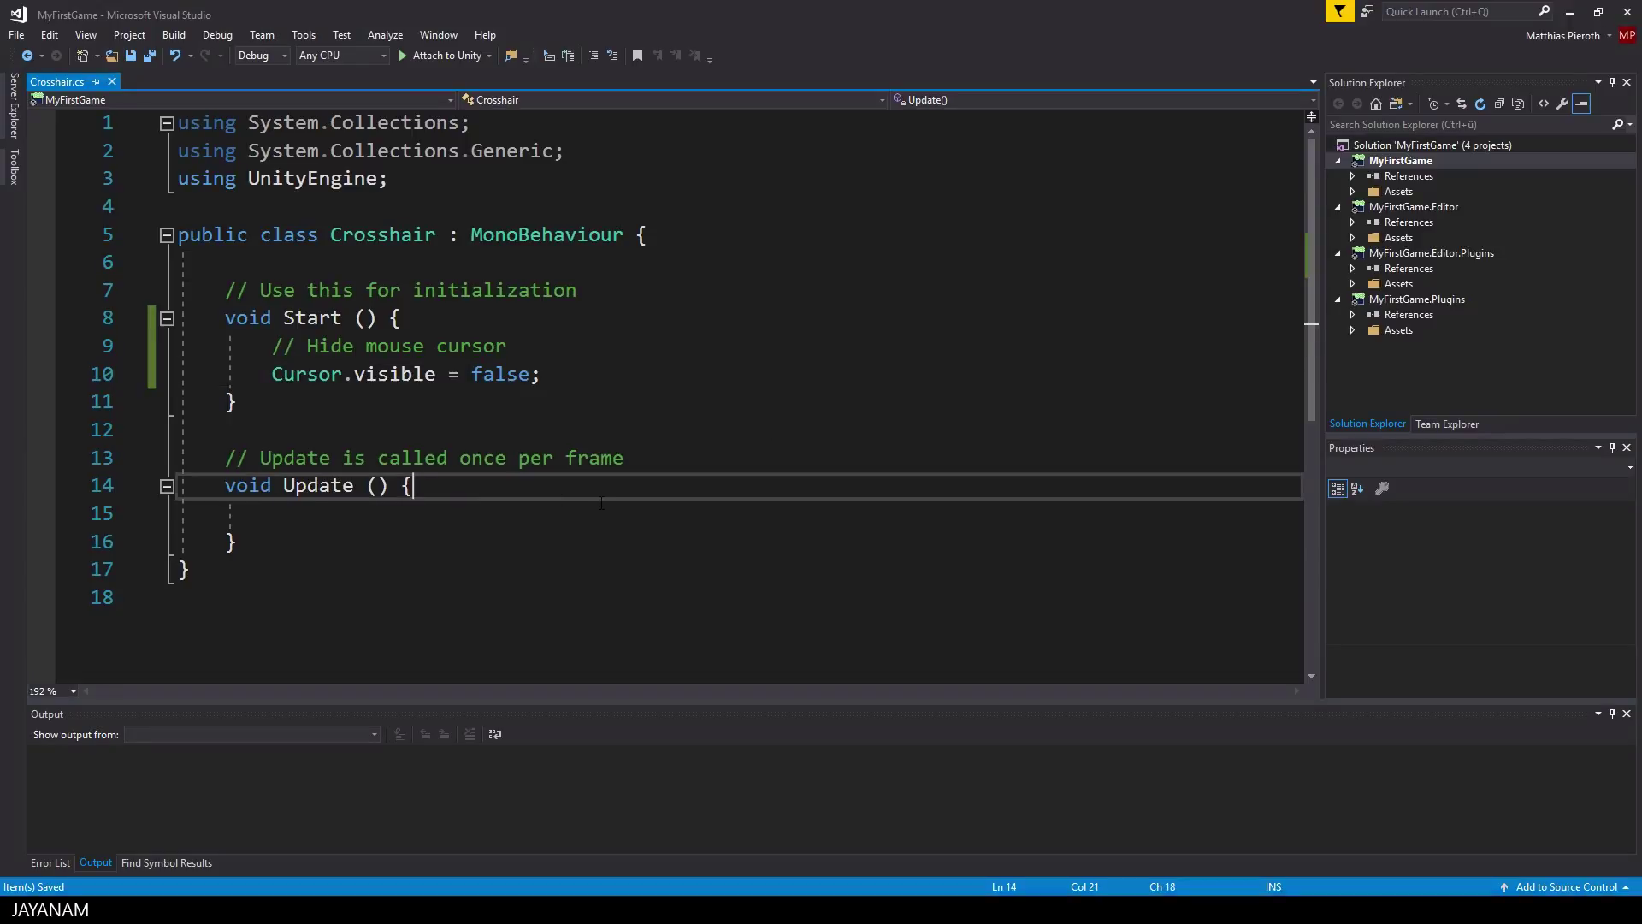
left_click(602, 503)
type("this")
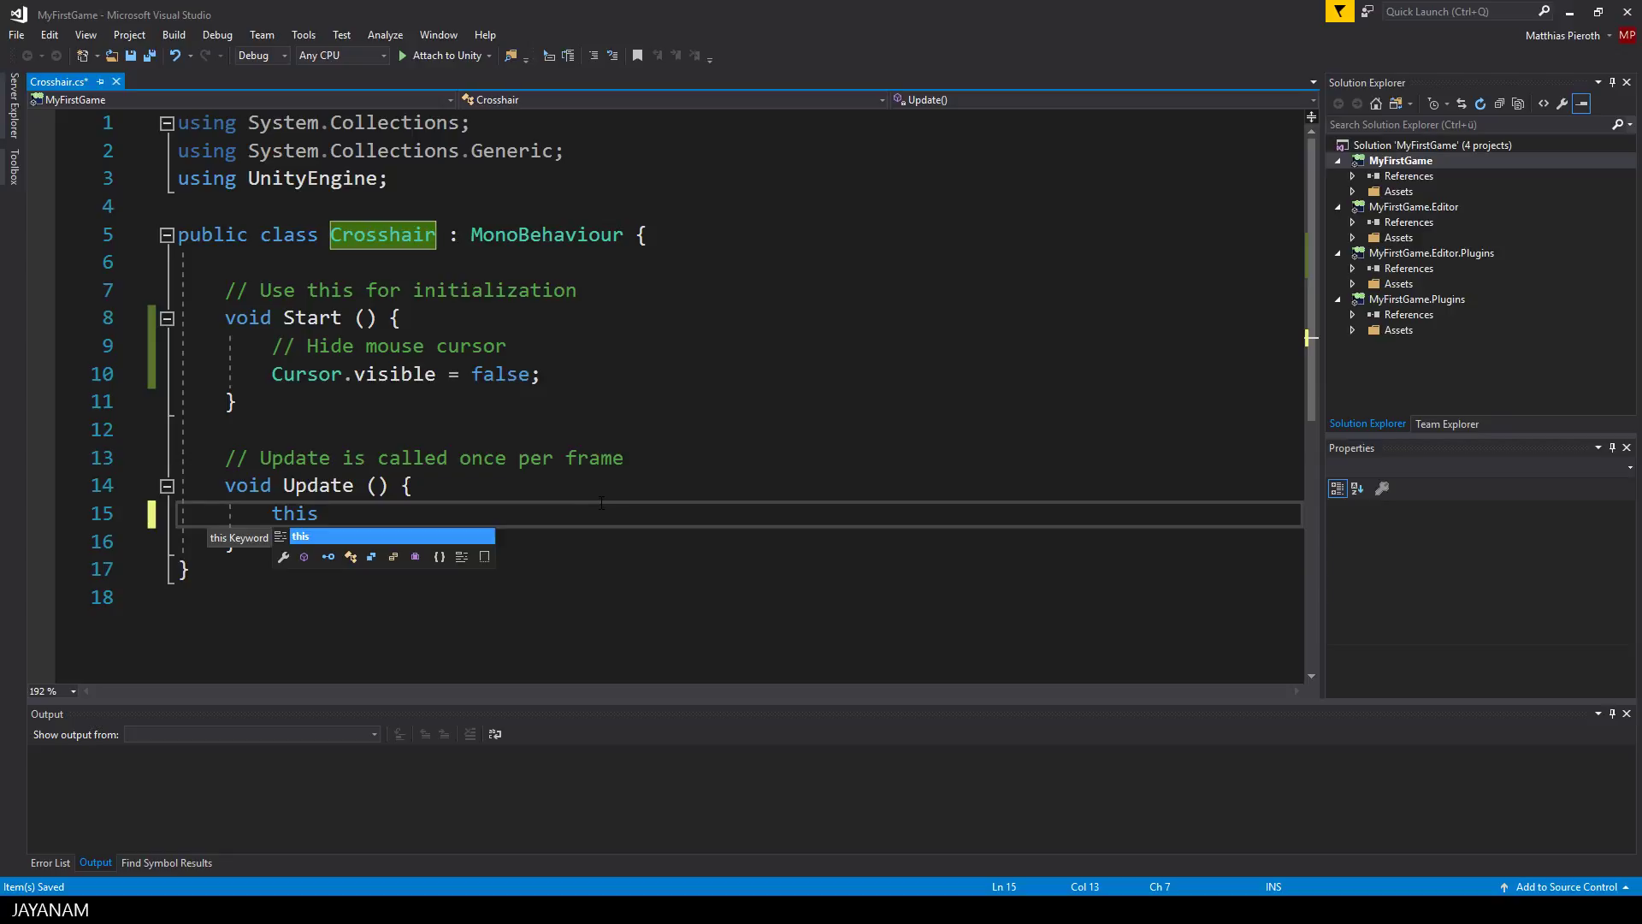
type(".")
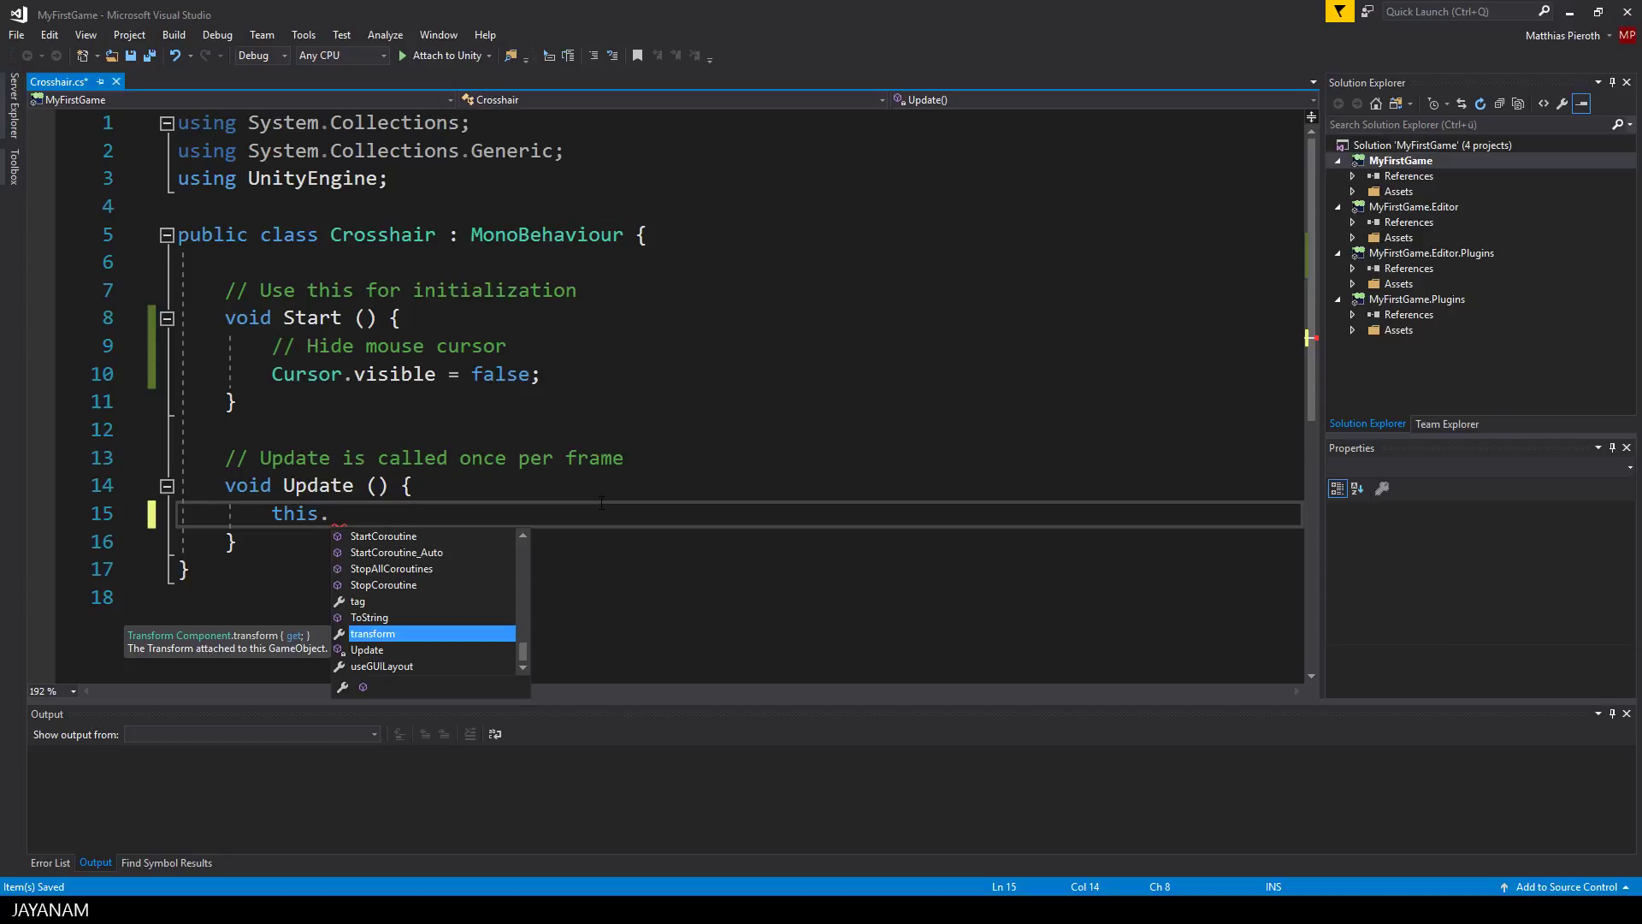
key("Tab")
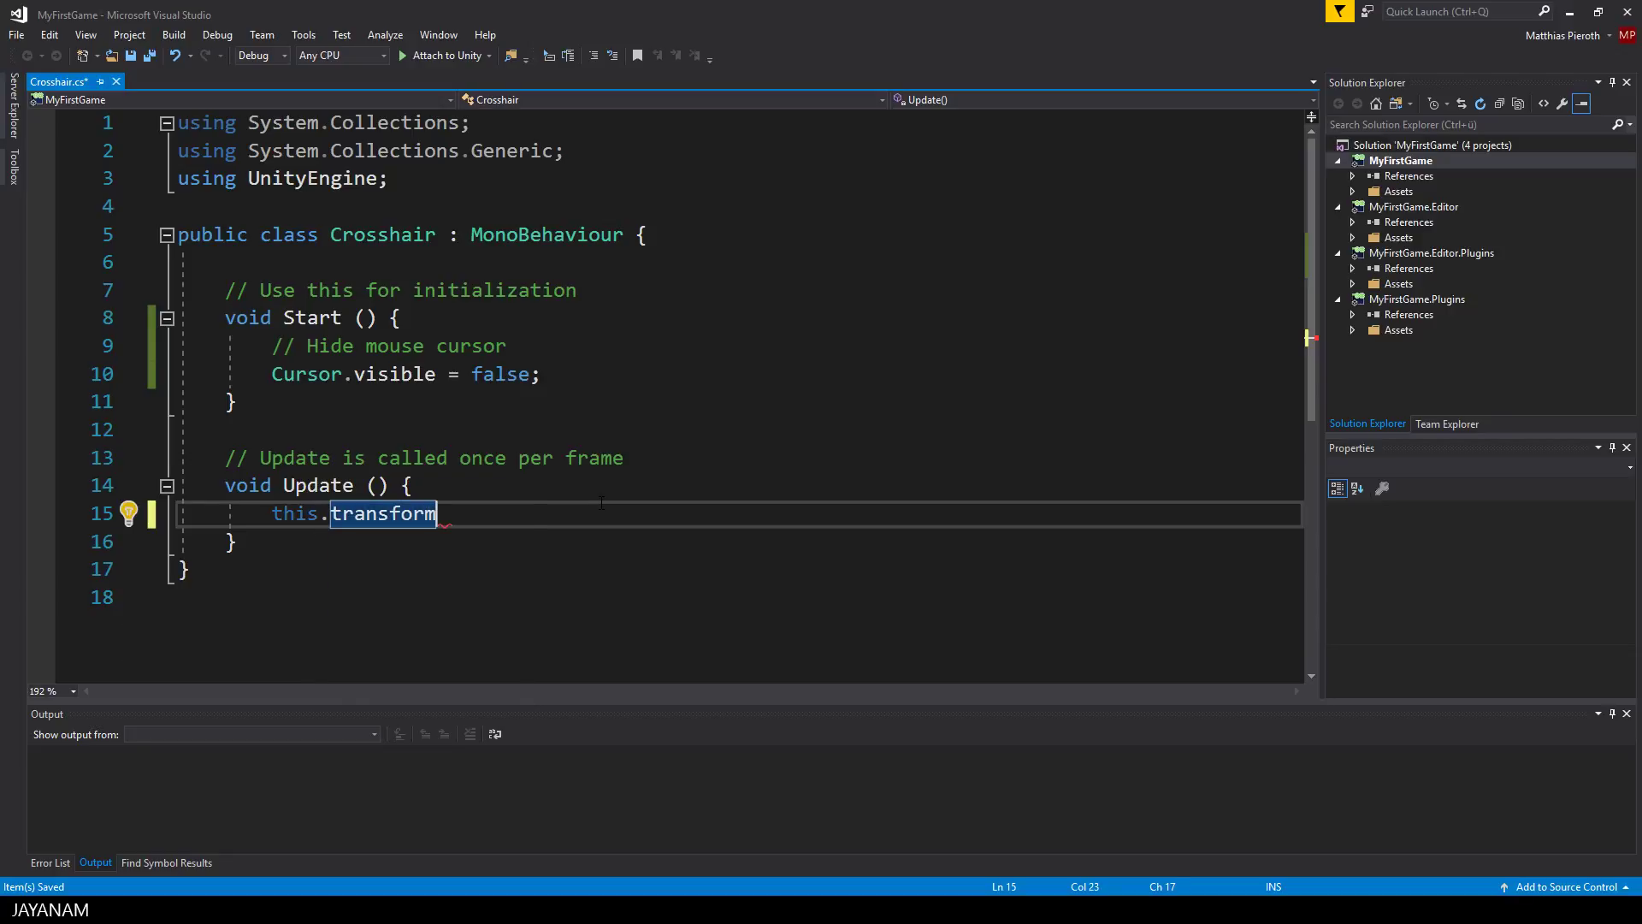
type(".pos")
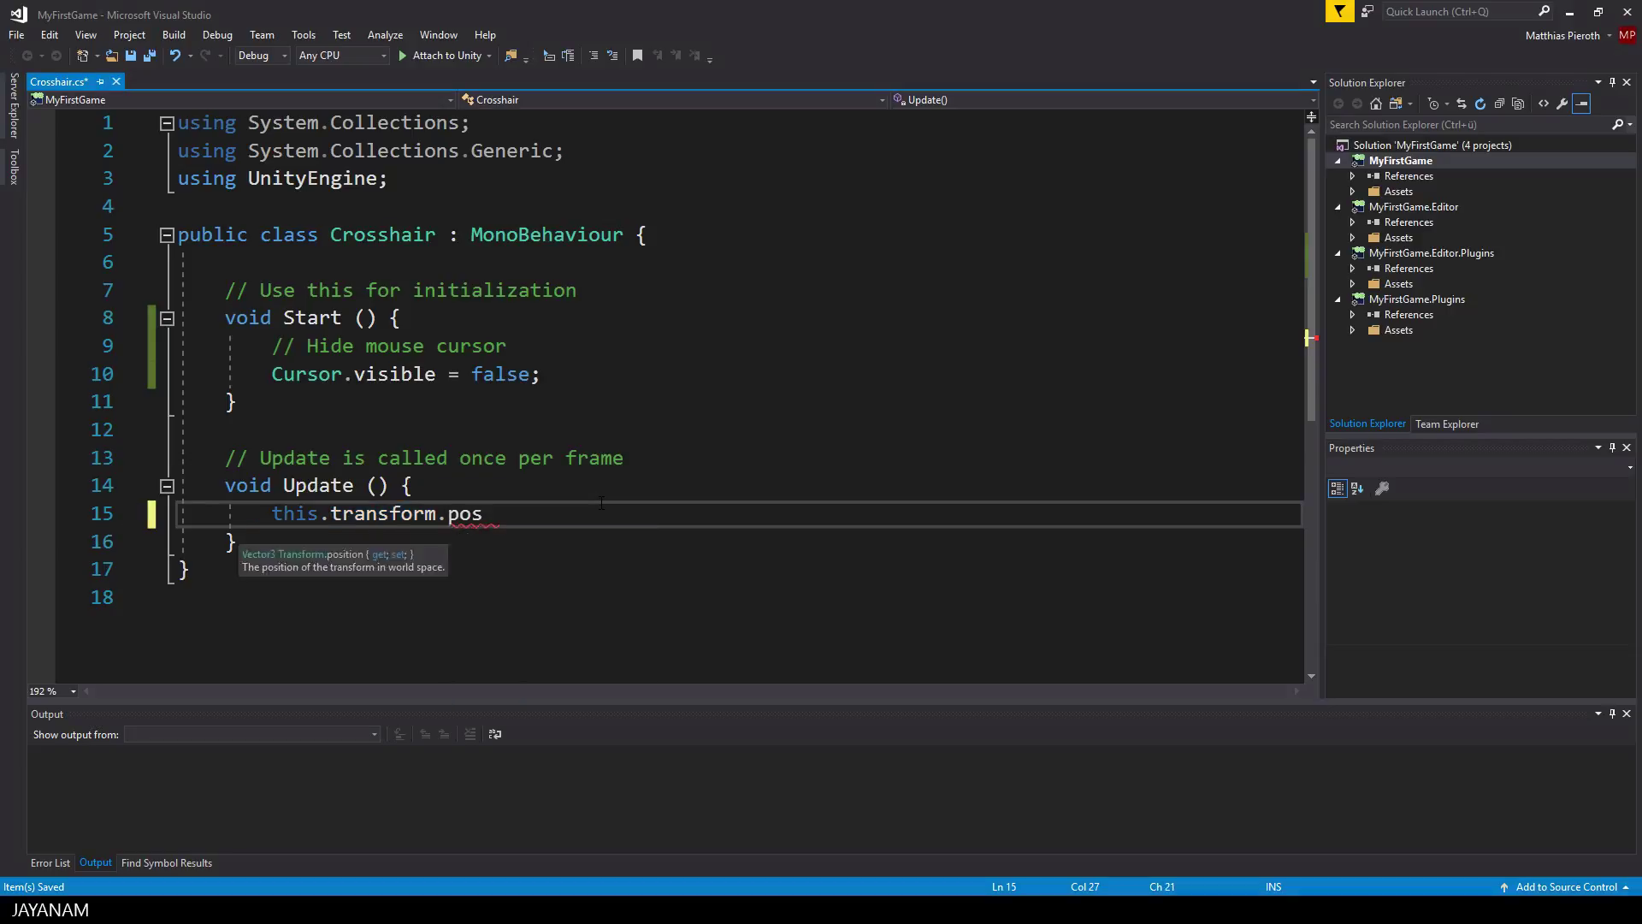
key("Tab")
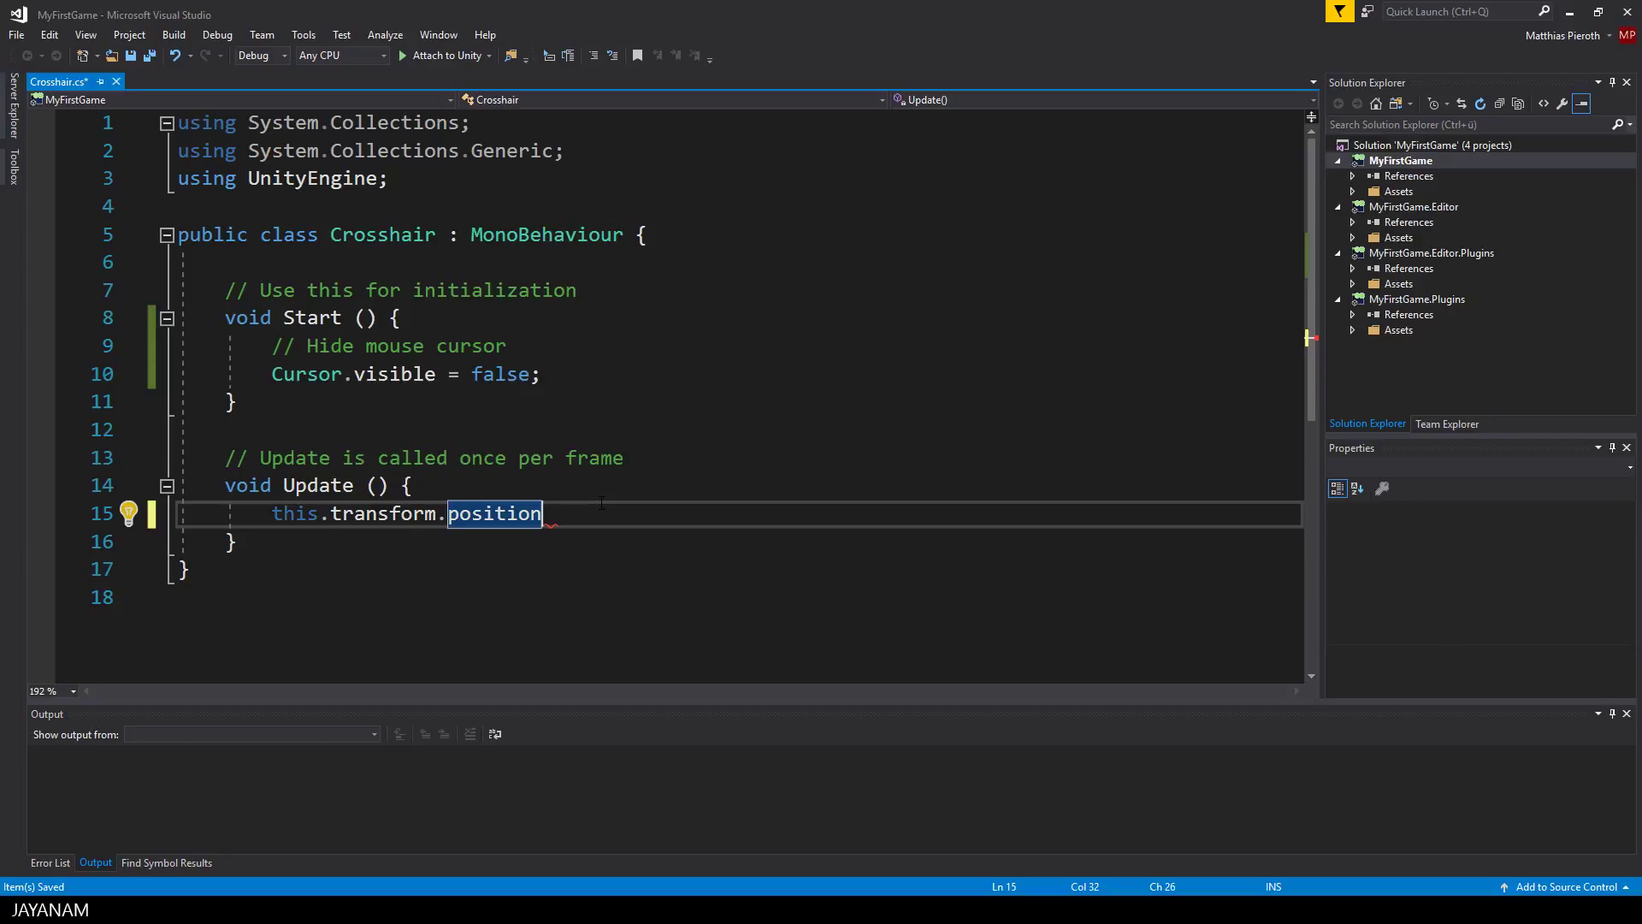
type("= ")
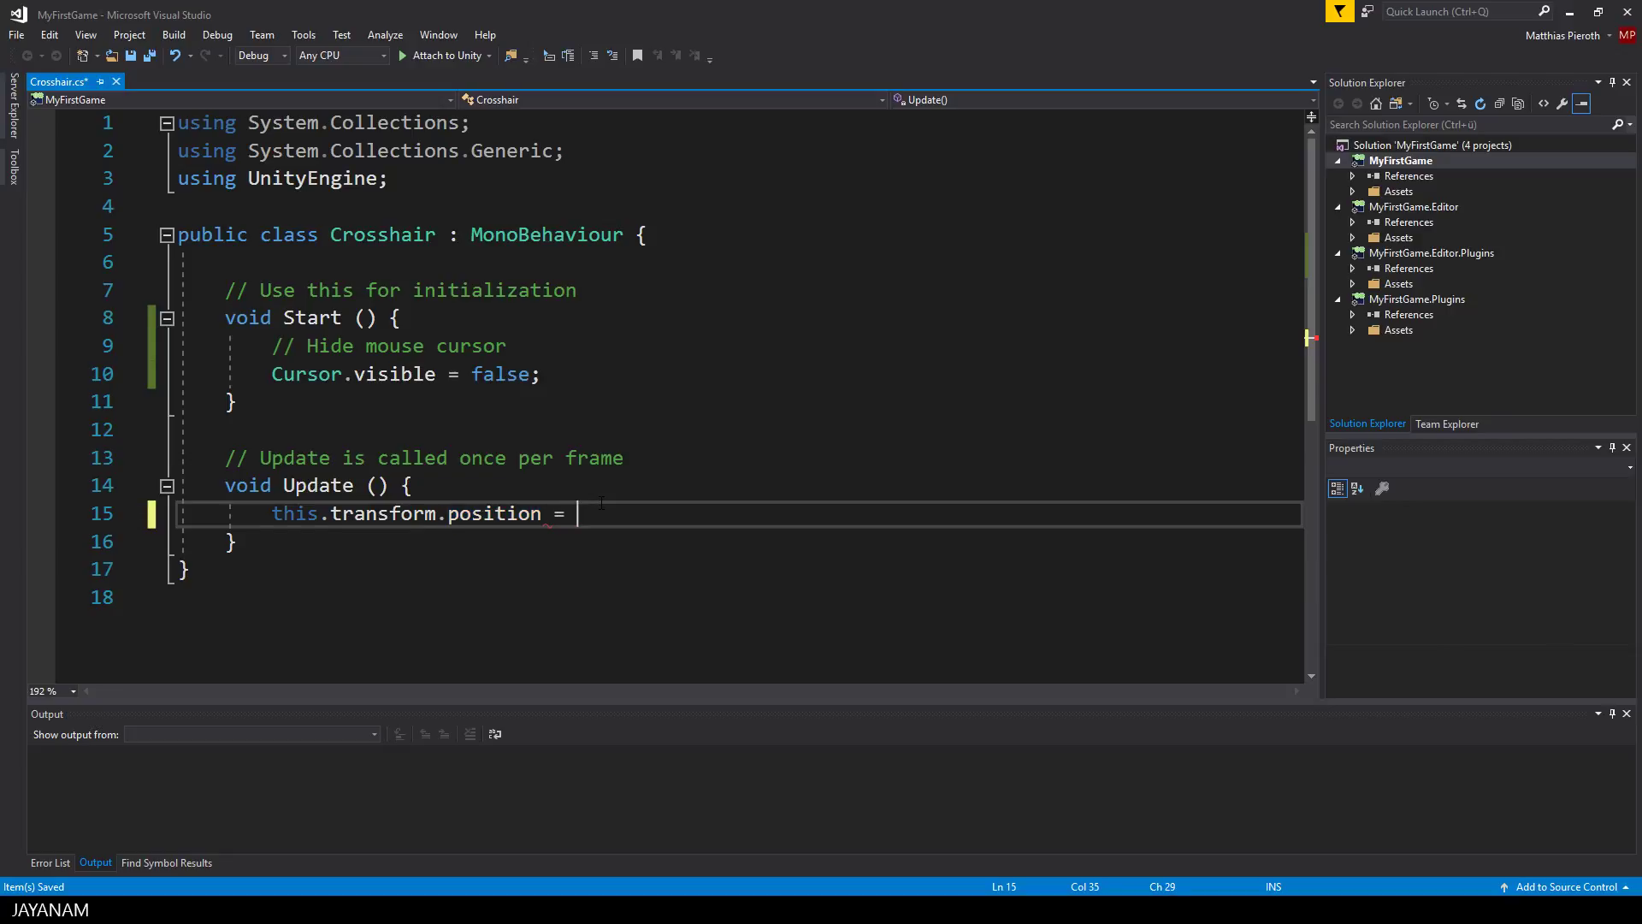
type("Input.mo")
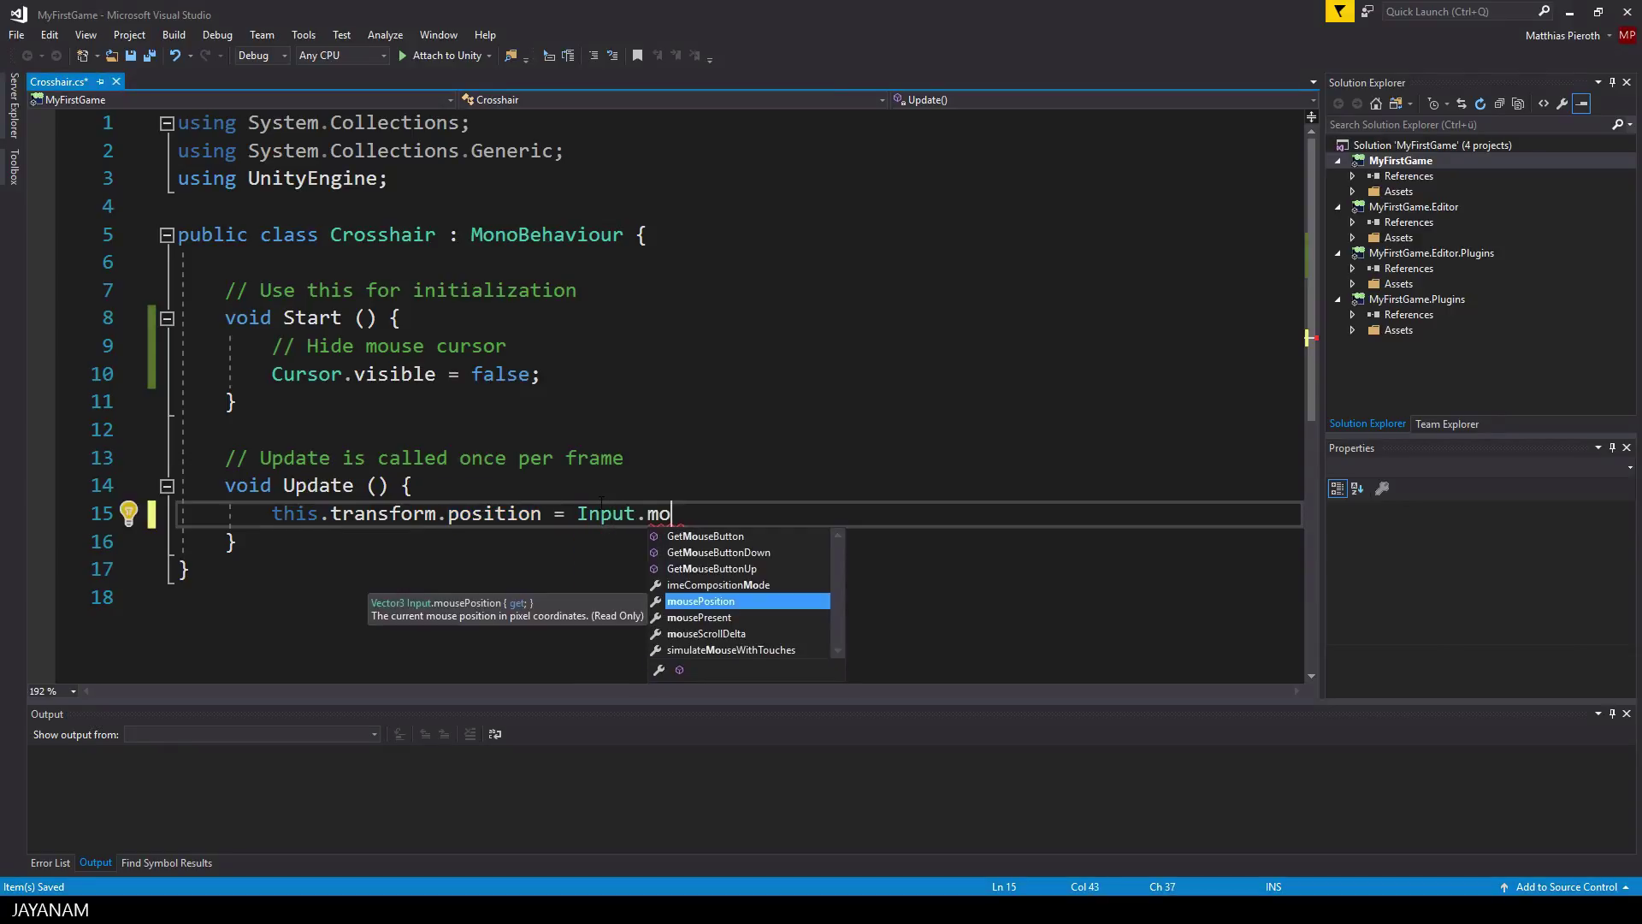
key("Tab")
type(";")
key("ctrl+s")
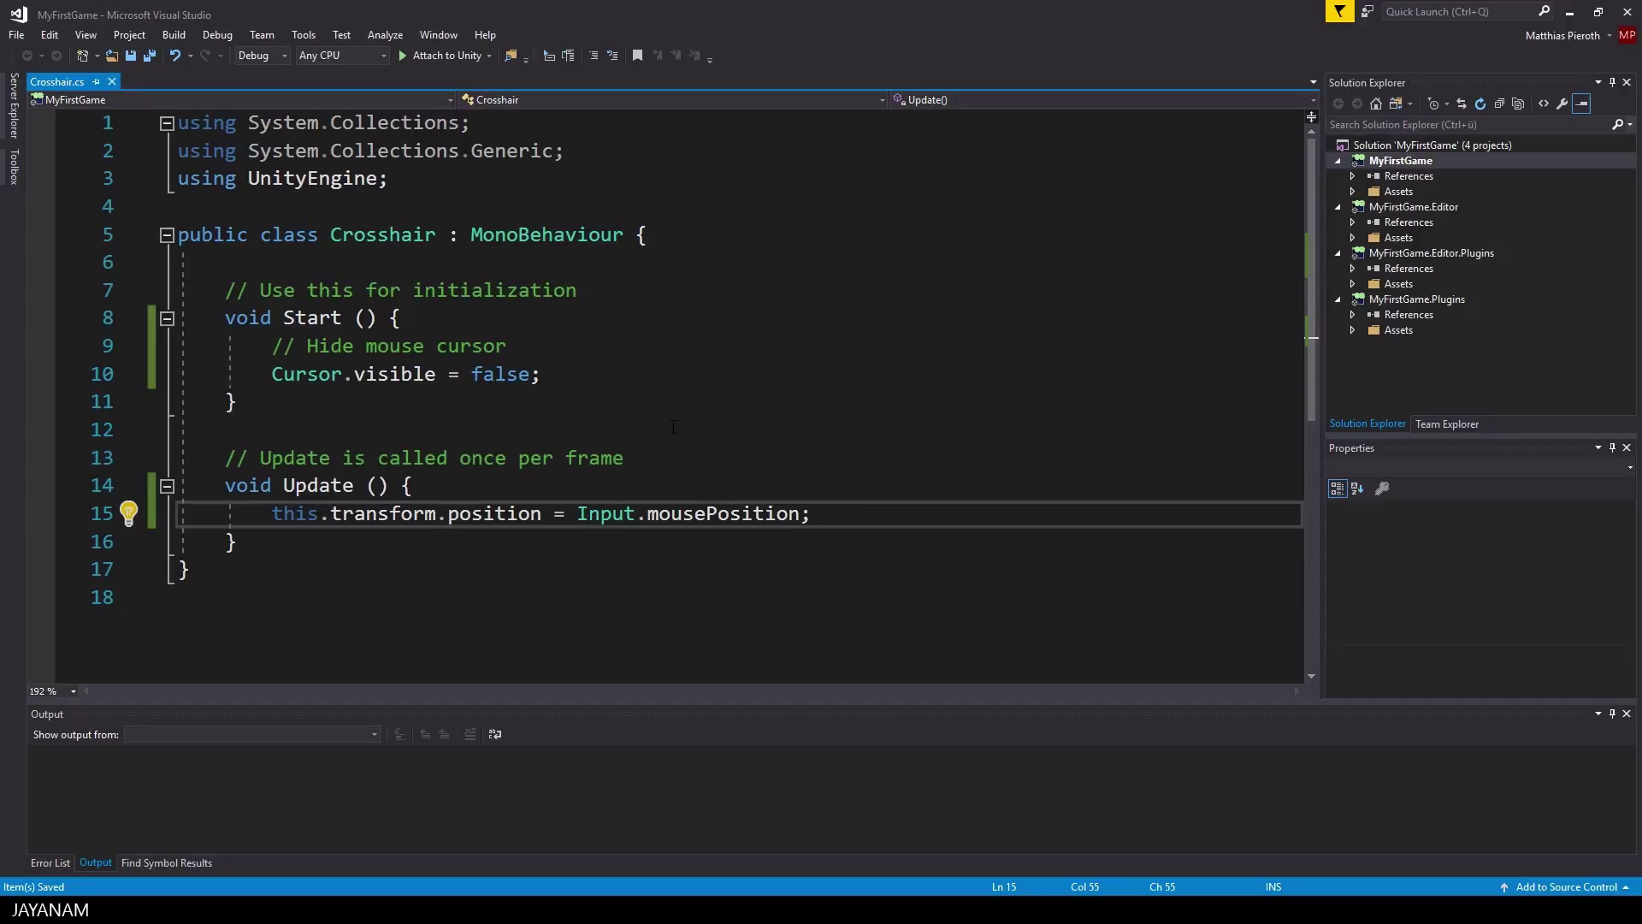